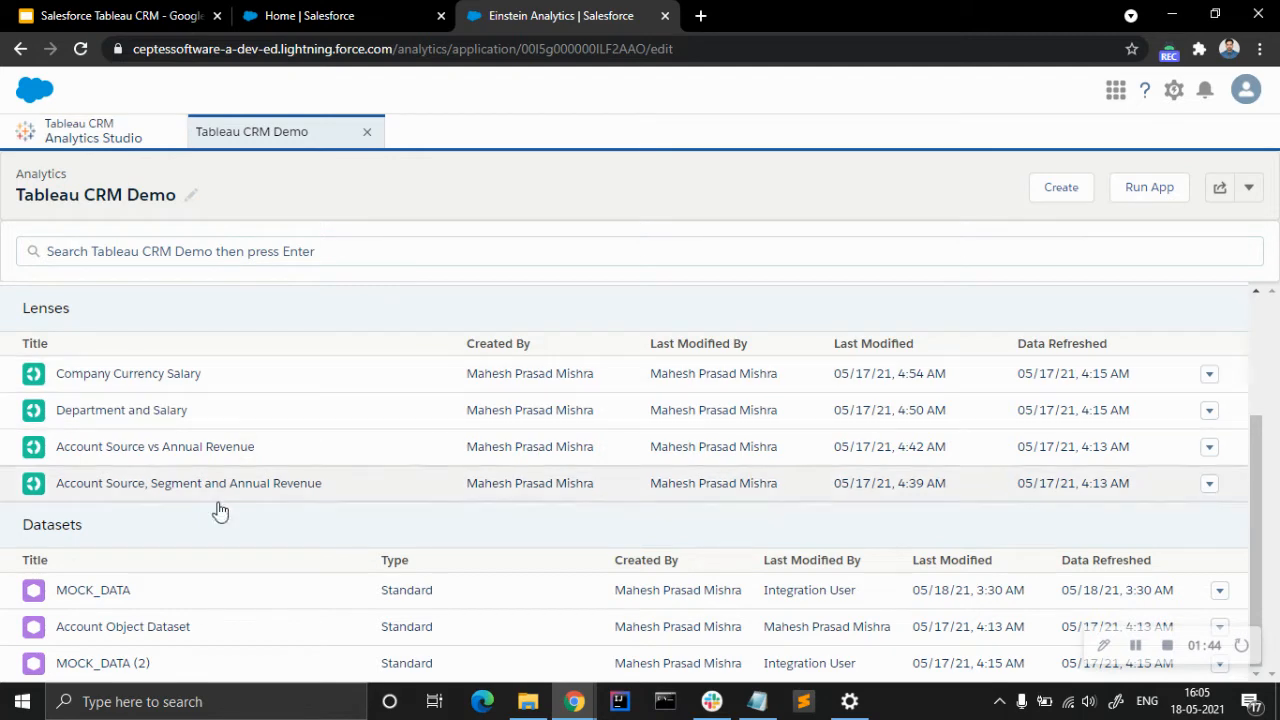
Open the MOCK_DATA dataset from the Tableau CRM Demo app in a new lens
{"action": "scroll", "coordinate": [153, 477], "scroll_direction": "up", "scroll_amount": 2}
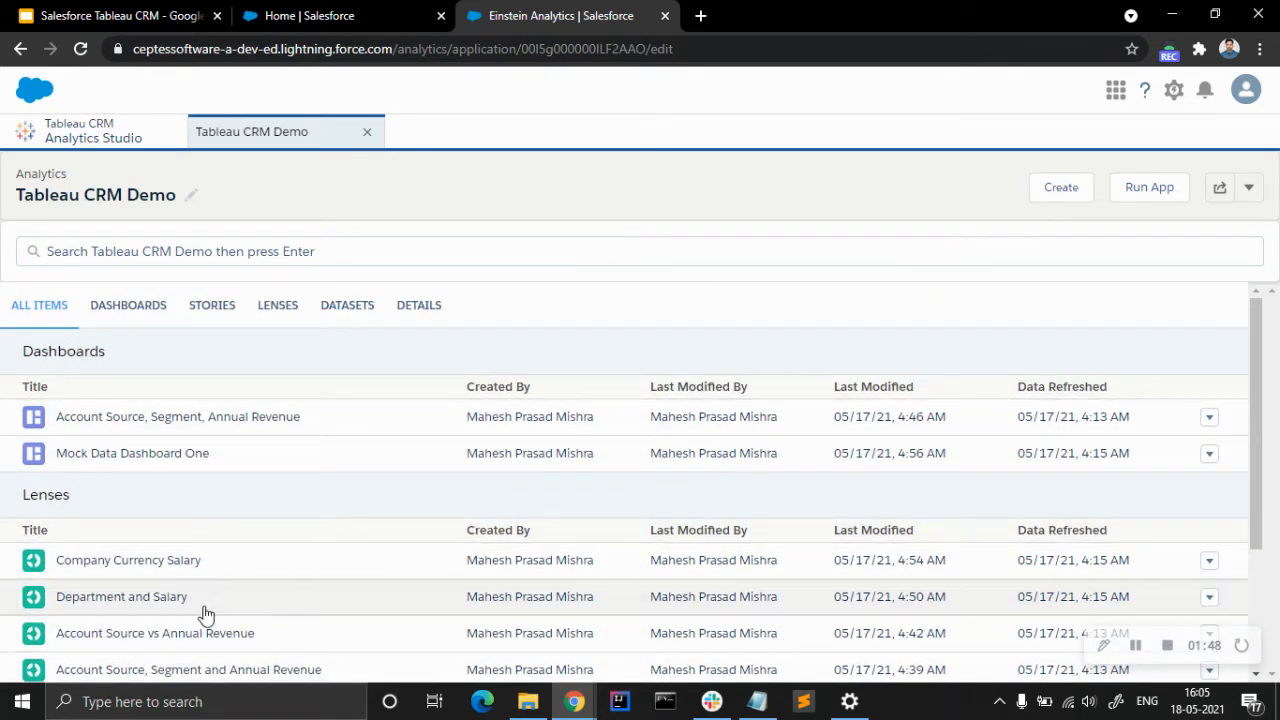
{"action": "scroll", "coordinate": [265, 523], "scroll_direction": "down", "scroll_amount": 2}
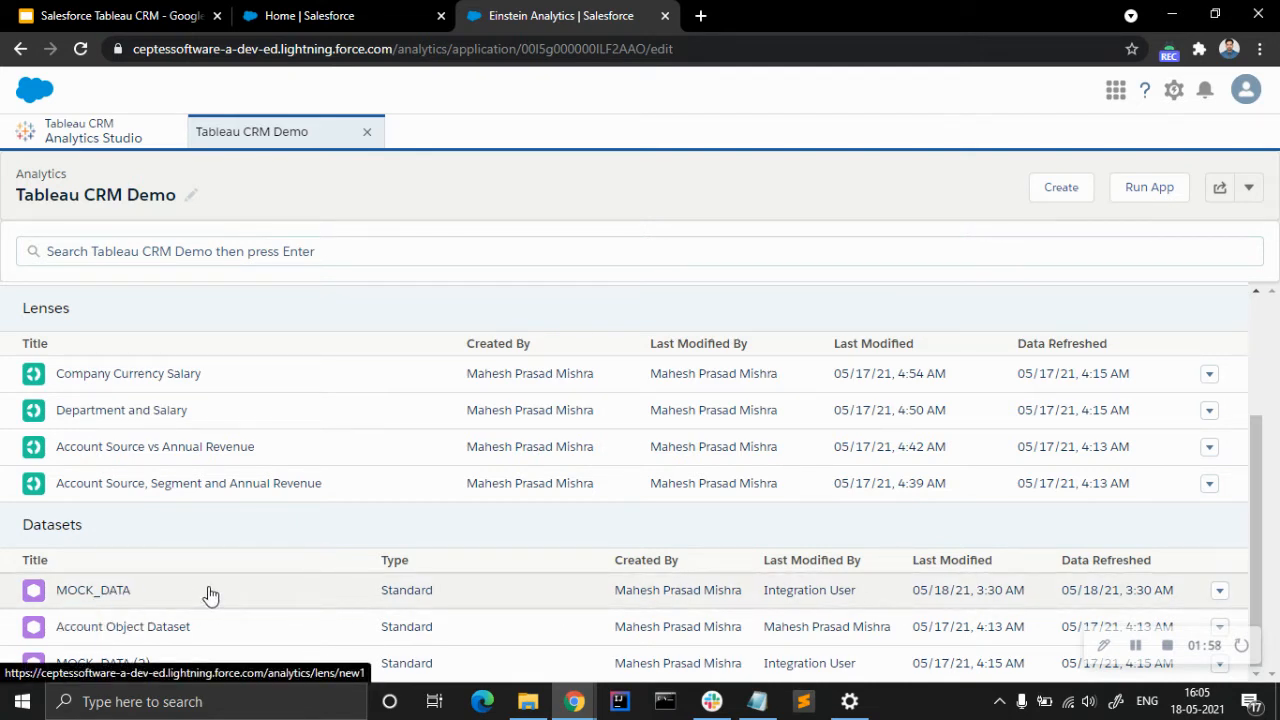
{"action": "left_click", "coordinate": [120, 598]}
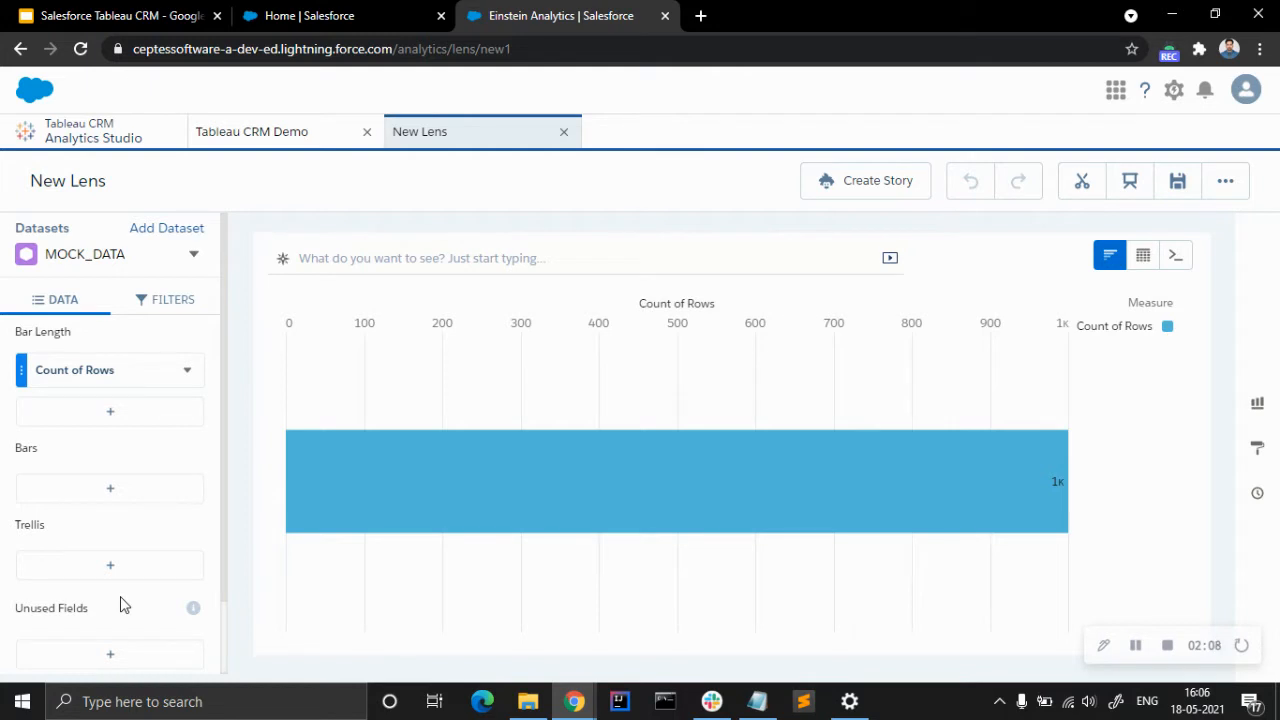
Group the bars by Department and sort them by Count of Rows in descending order
{"action": "left_click", "coordinate": [80, 500]}
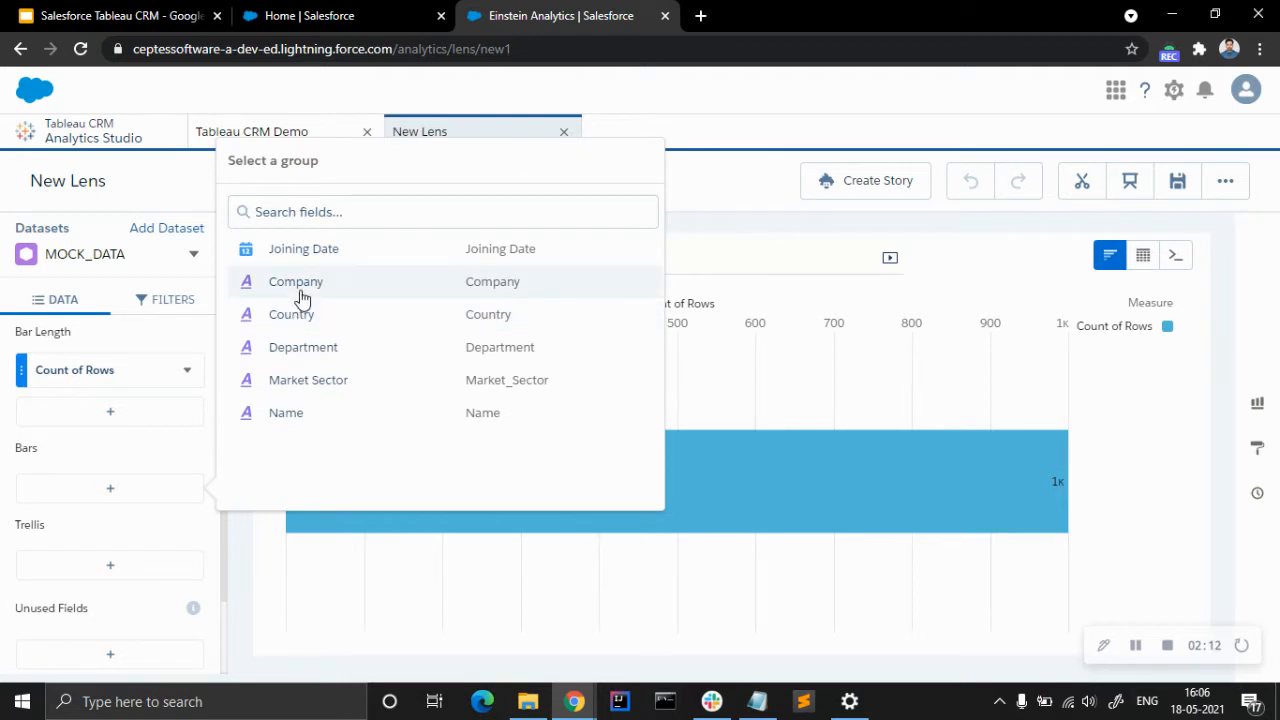
{"action": "left_click", "coordinate": [302, 347]}
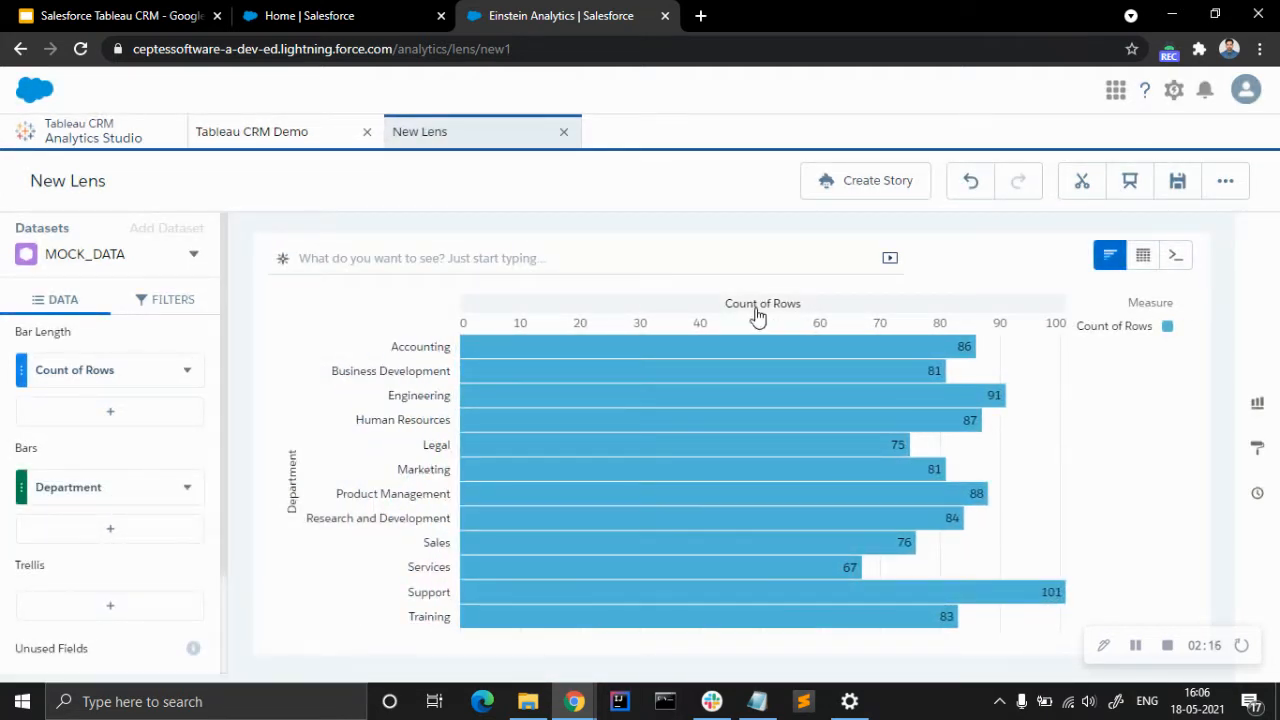
{"action": "left_click", "coordinate": [757, 312]}
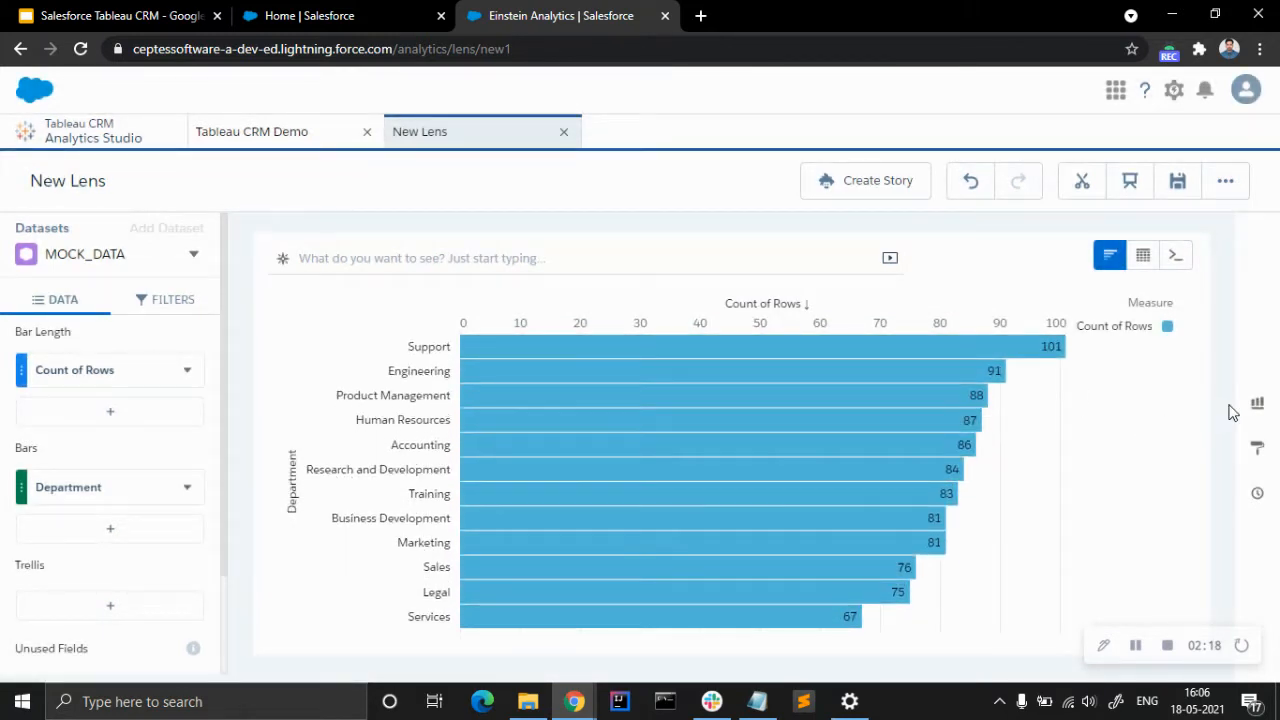
Show the available chart types and add the average of Work Hours as a second bar length measure
{"action": "left_click", "coordinate": [1257, 405]}
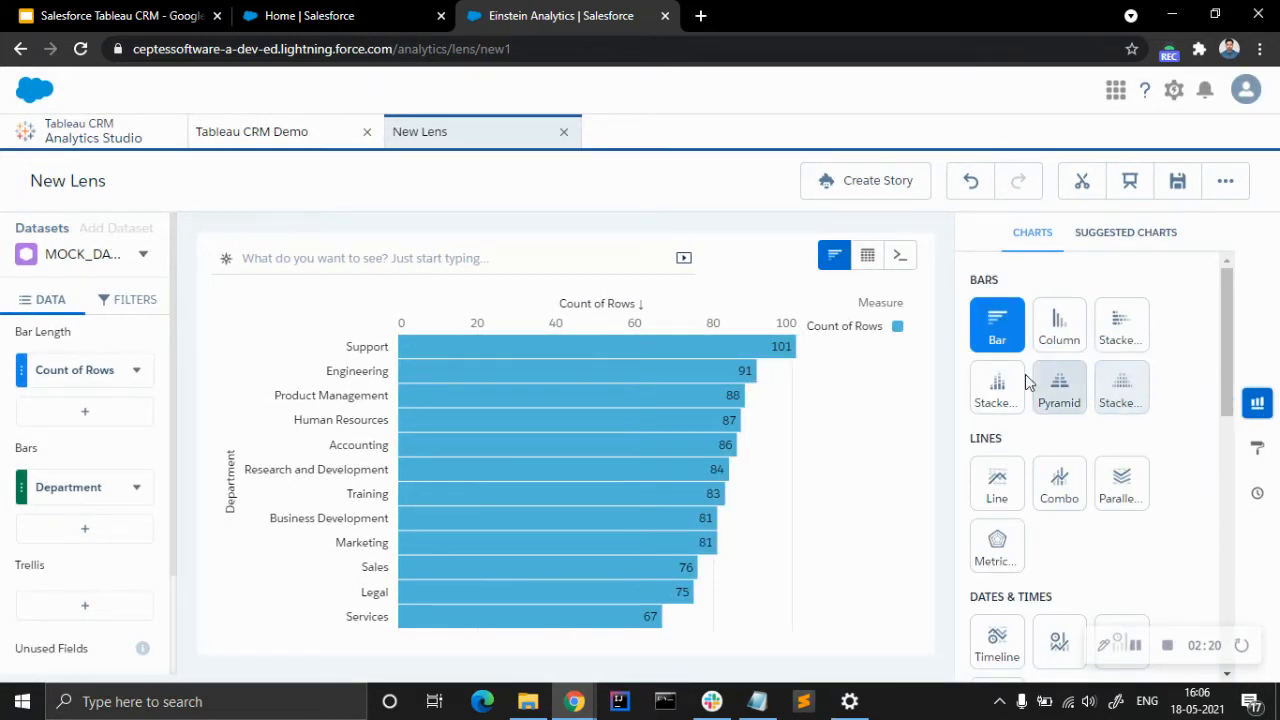
{"action": "left_click", "coordinate": [110, 537]}
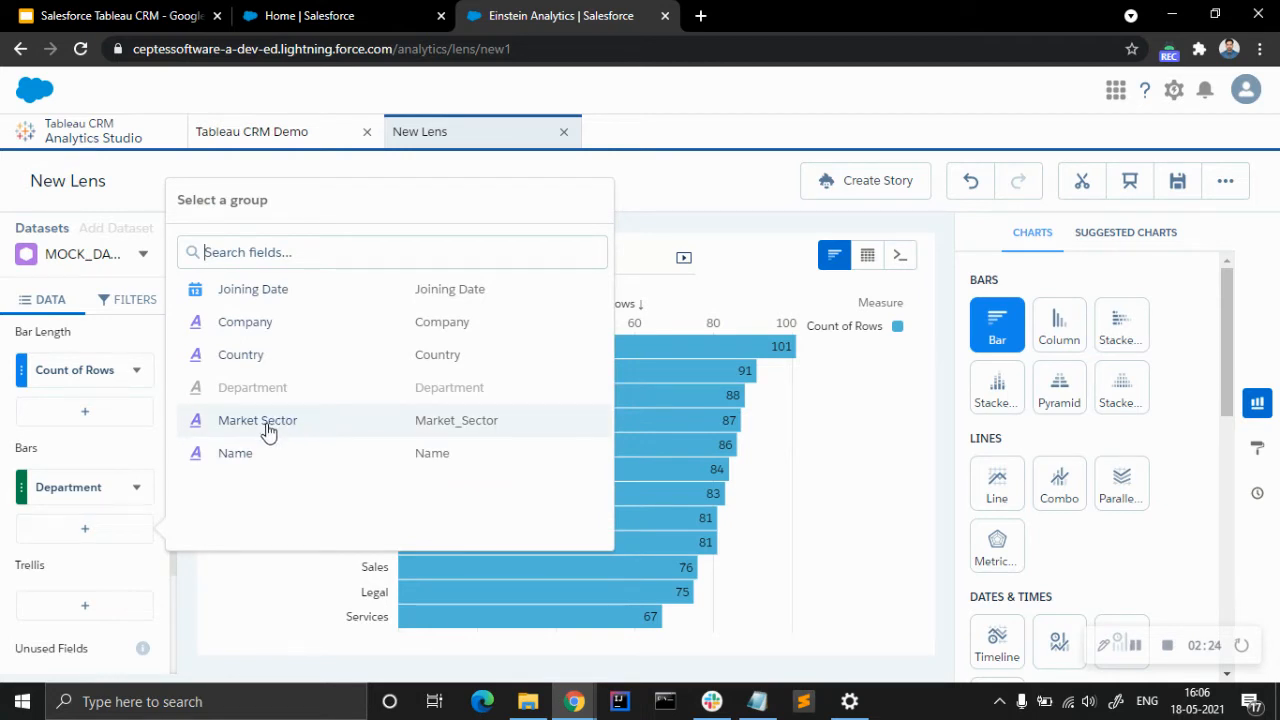
{"action": "left_click", "coordinate": [102, 423]}
{"action": "left_click", "coordinate": [214, 262]}
{"action": "left_click", "coordinate": [323, 253]}
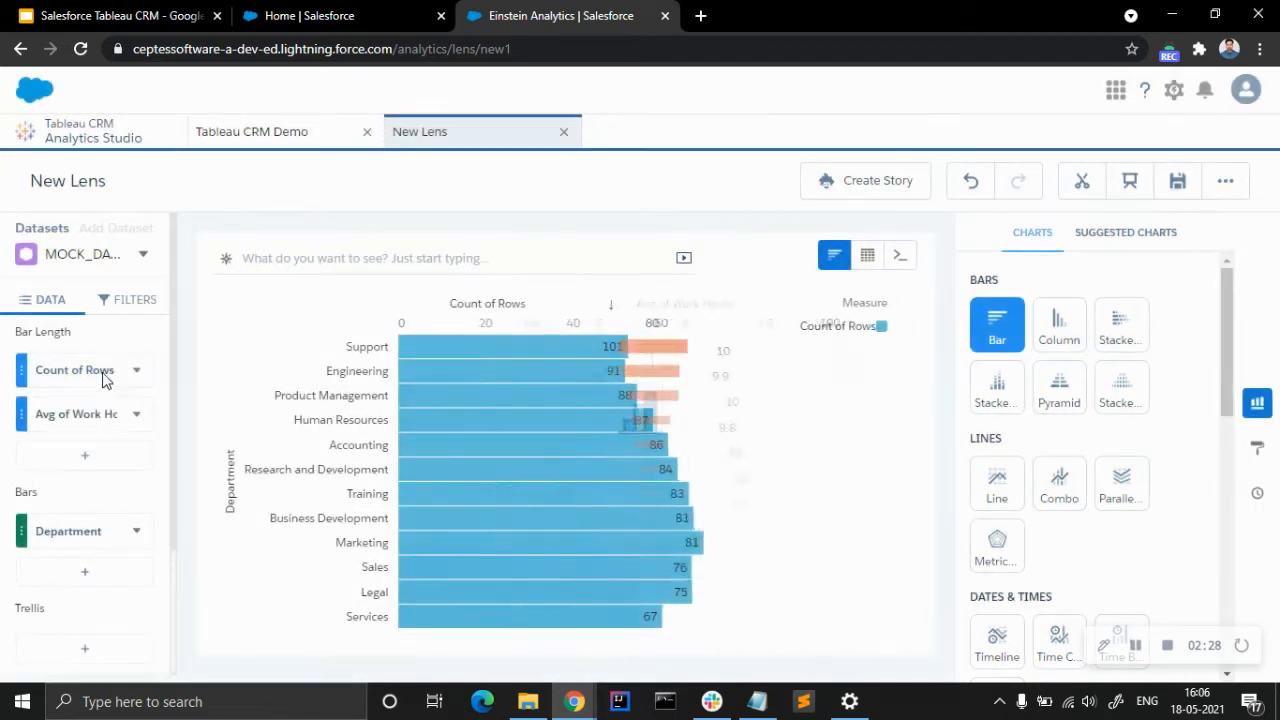
Replace the Count of Rows measure with the average of Salary and change the chart to a Pyramid
{"action": "left_click", "coordinate": [90, 372]}
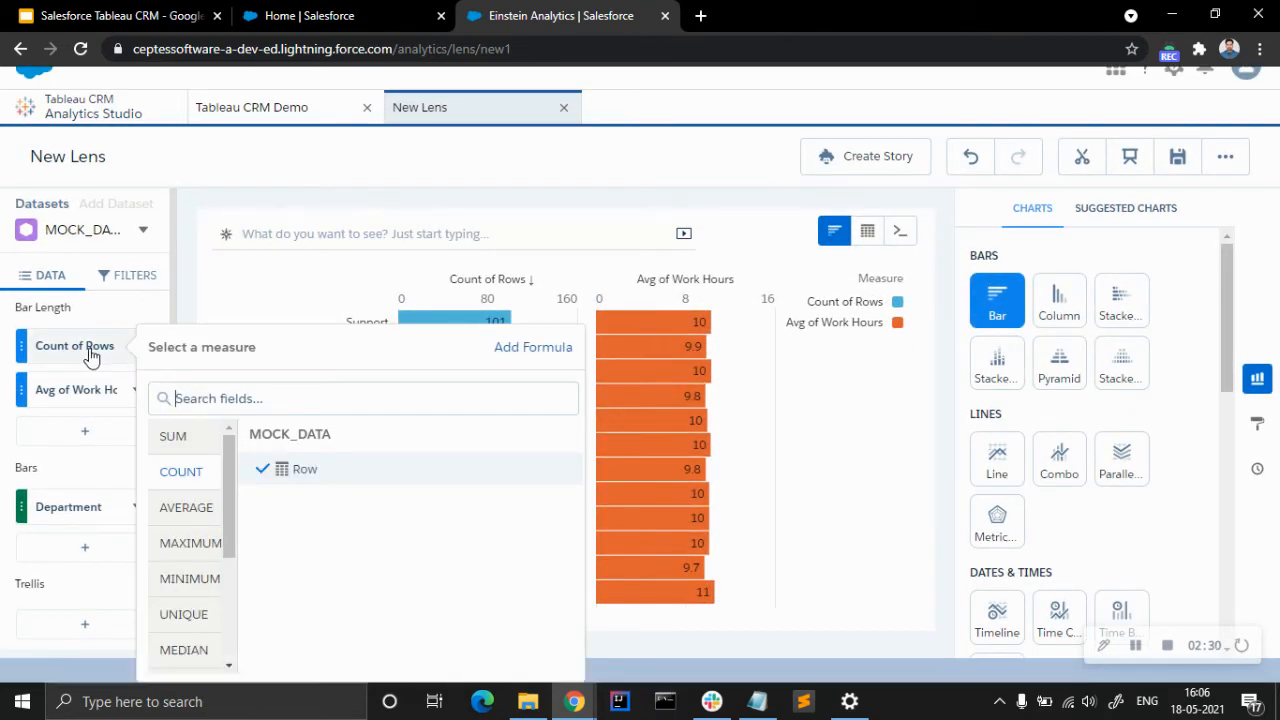
{"action": "left_click", "coordinate": [186, 510]}
{"action": "left_click", "coordinate": [285, 471]}
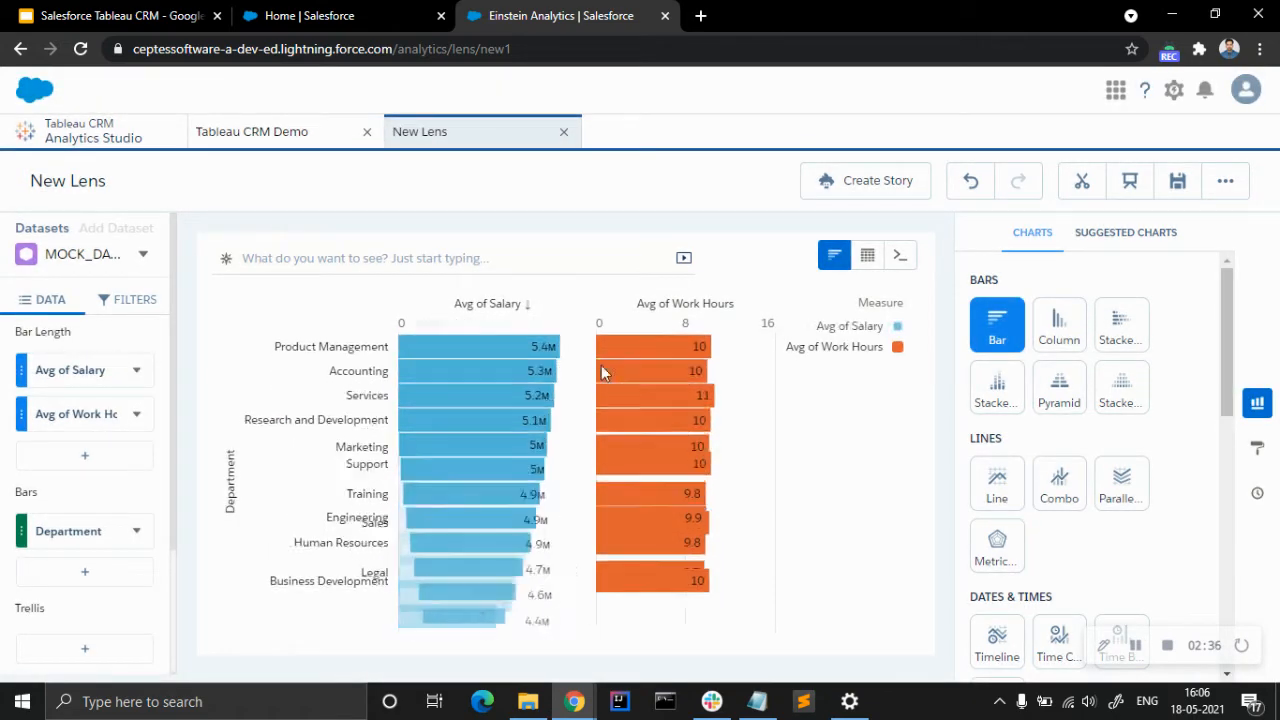
{"action": "left_click", "coordinate": [1060, 392]}
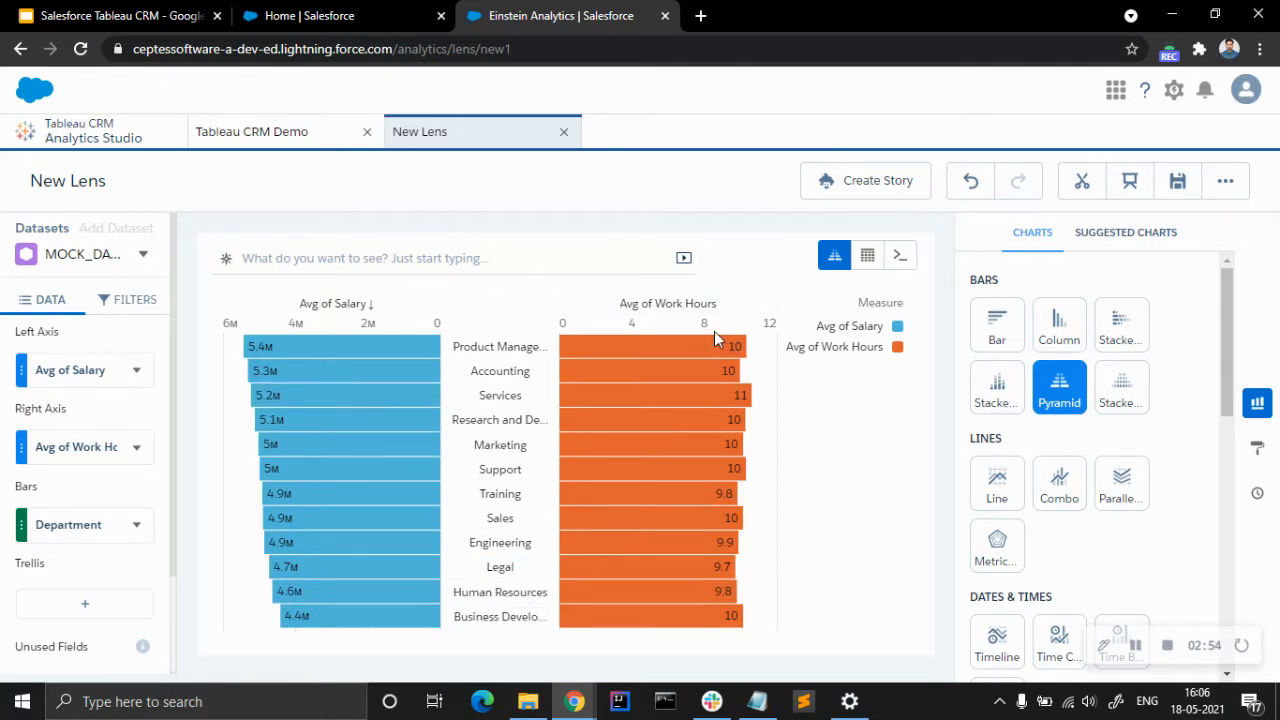
Change the chart to a stacked pyramid and add Market Sector as its bars grouping
{"action": "left_click", "coordinate": [1116, 401]}
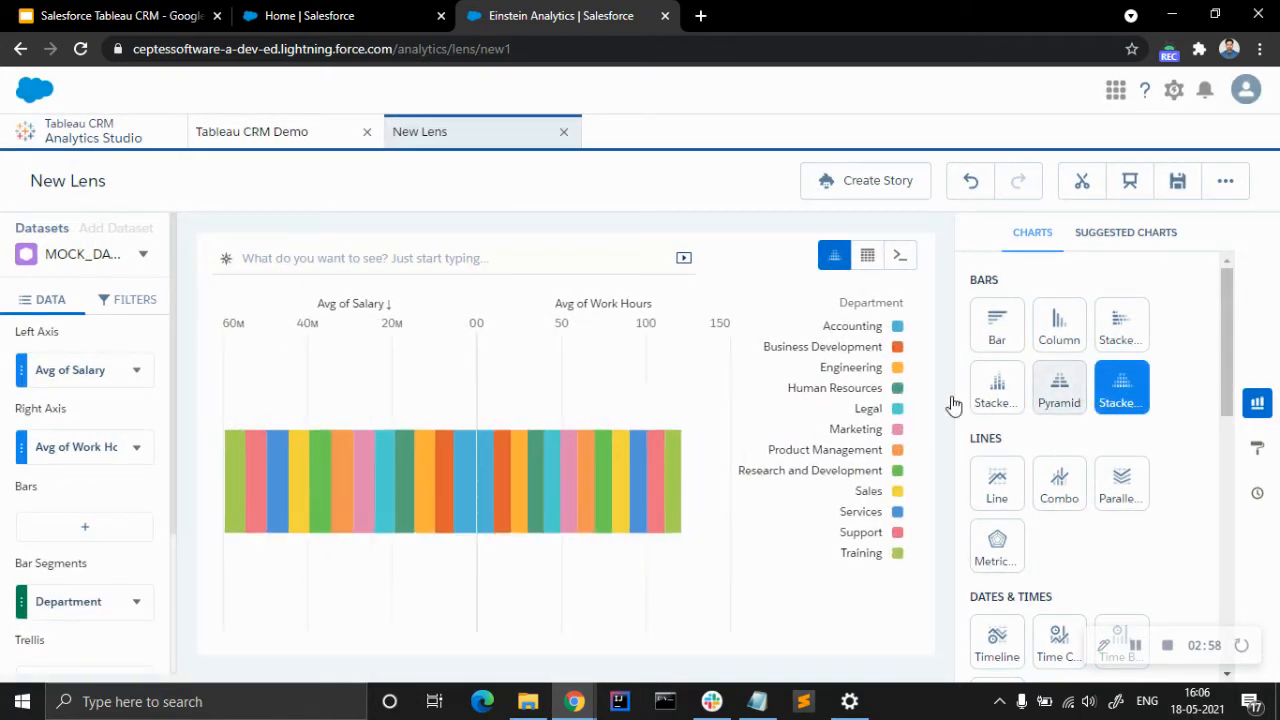
{"action": "left_click", "coordinate": [85, 530]}
{"action": "left_click", "coordinate": [241, 420]}
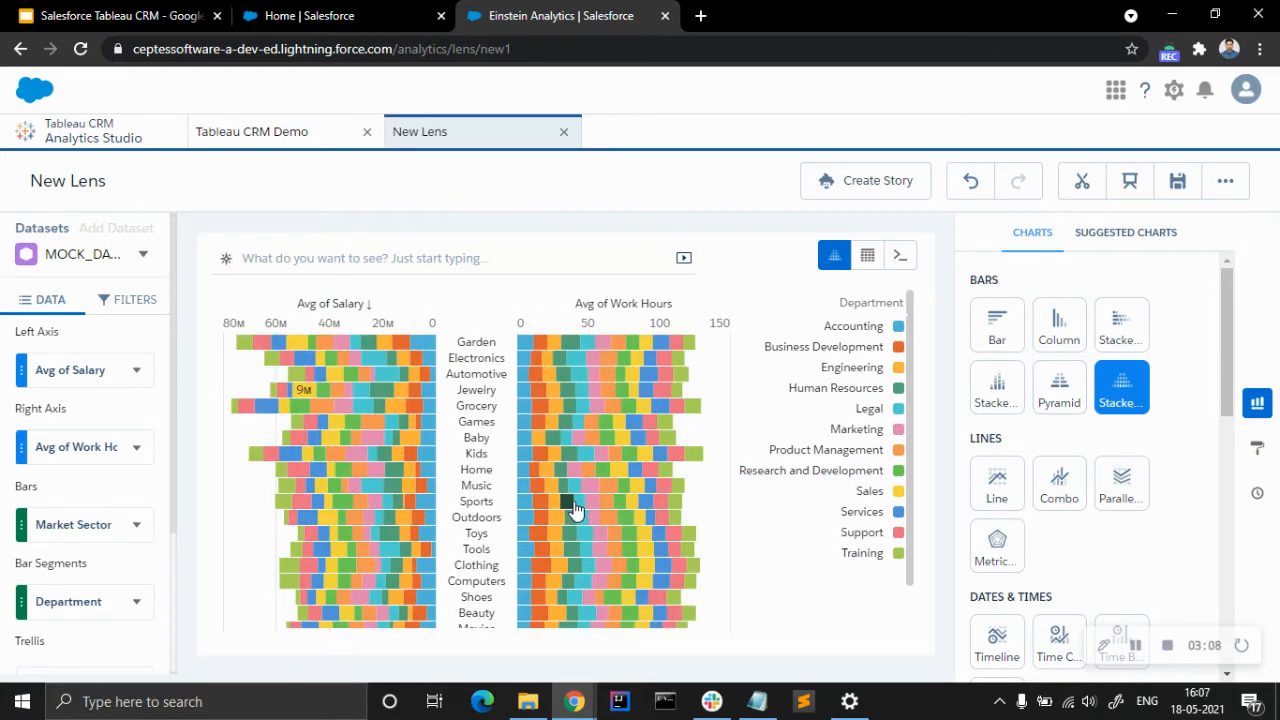
{"action": "scroll", "coordinate": [1137, 465], "scroll_direction": "down", "scroll_amount": 3}
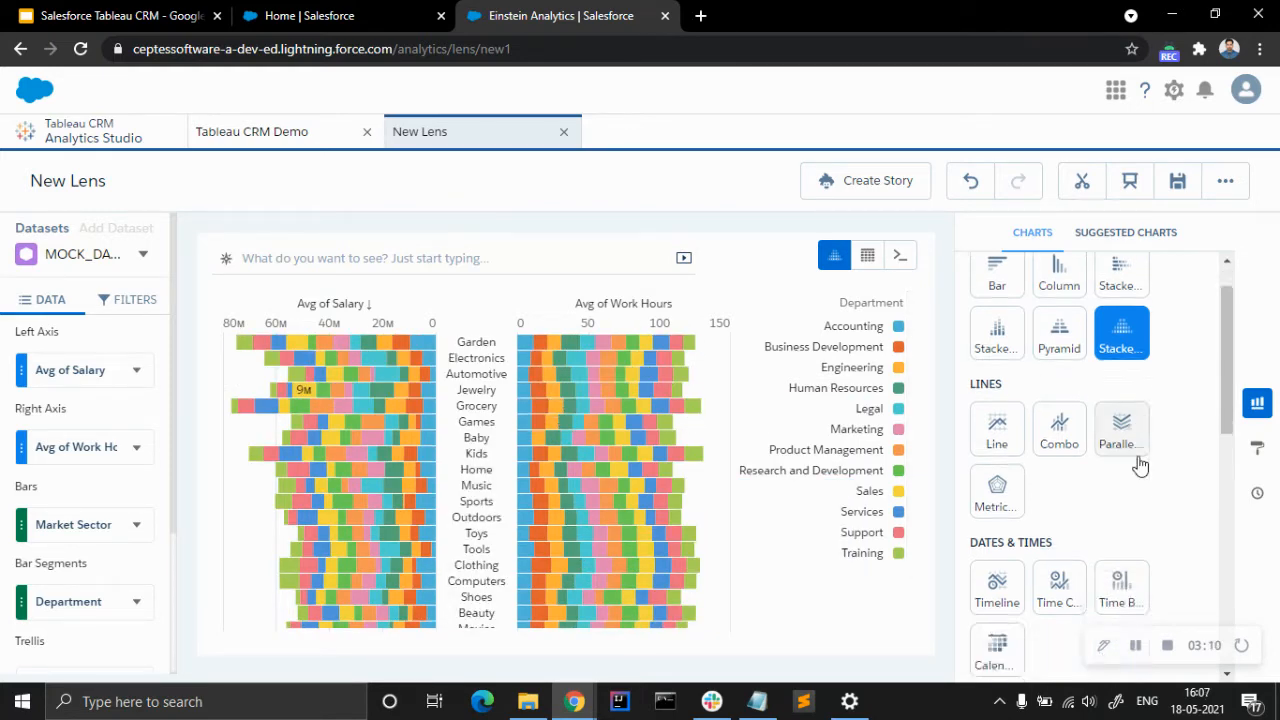
{"action": "scroll", "coordinate": [1137, 463], "scroll_direction": "up", "scroll_amount": 2}
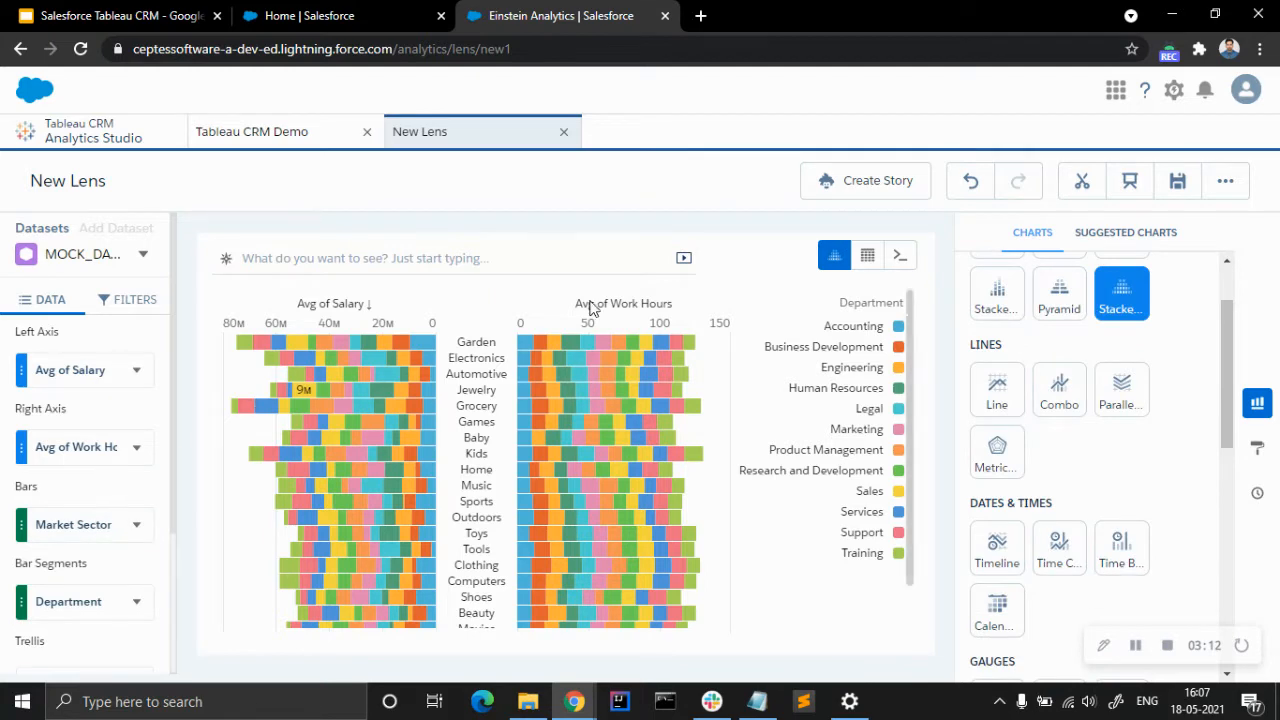
Close the lens without saving its changes and open the MOCK_DATA dataset in a fresh lens
{"action": "left_click", "coordinate": [242, 138]}
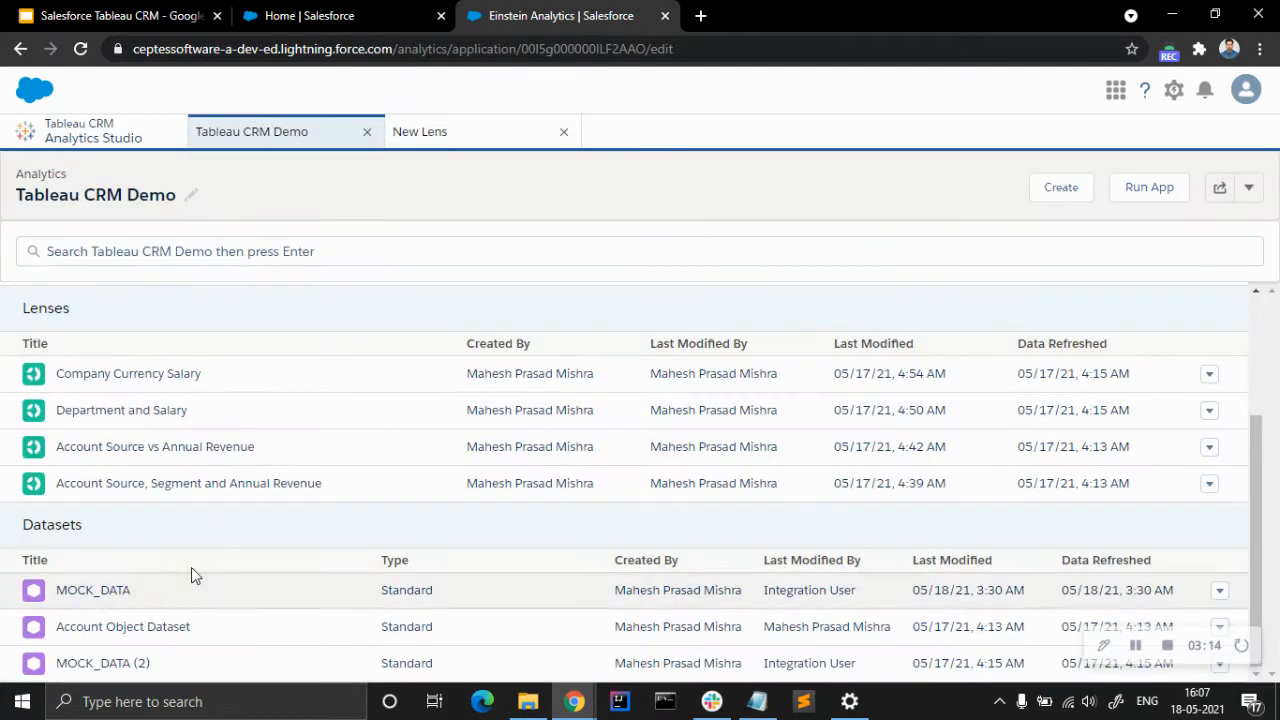
{"action": "left_click", "coordinate": [563, 131]}
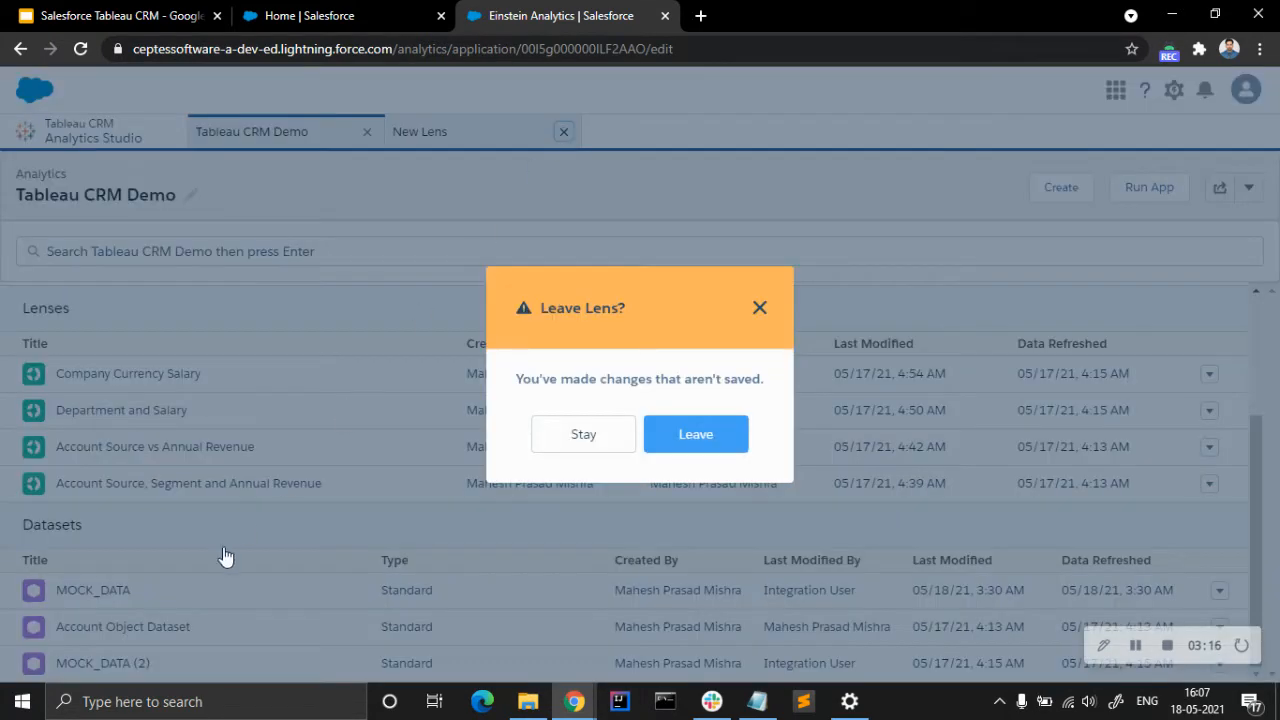
{"action": "left_click", "coordinate": [686, 445]}
{"action": "left_click", "coordinate": [92, 592]}
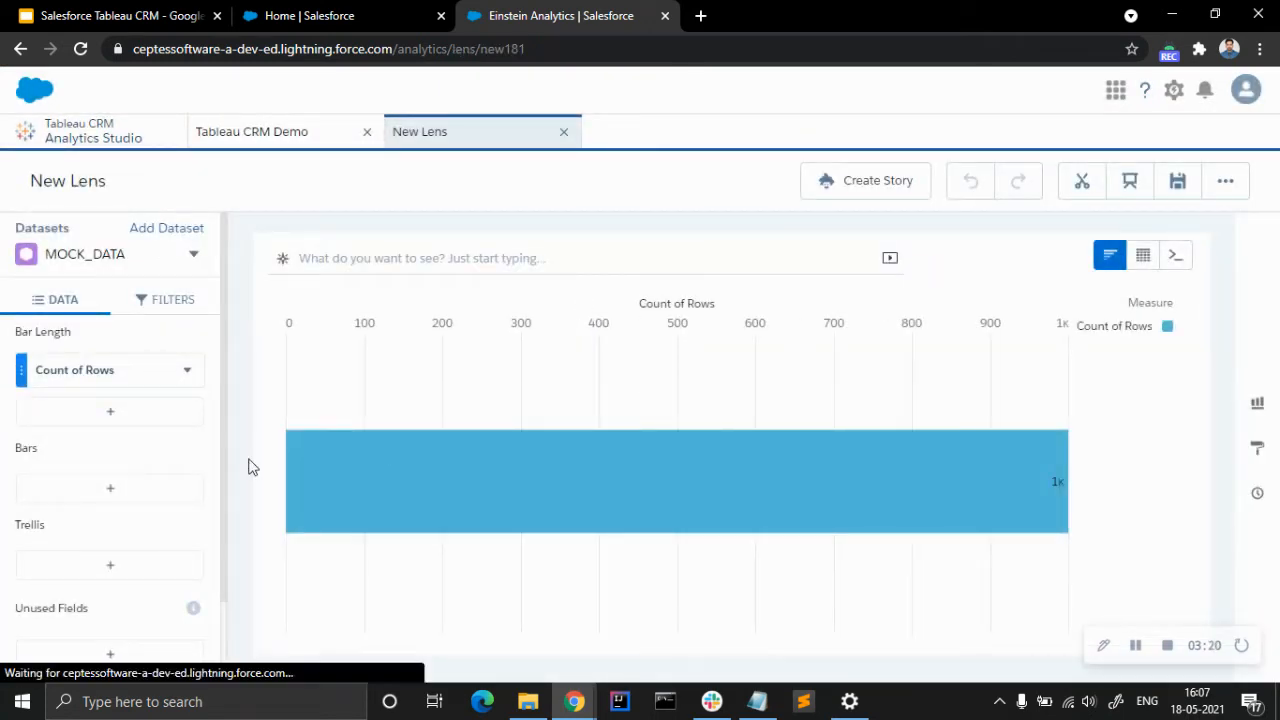
Group the bars by Joining Date at the Year-Month level
{"action": "left_click", "coordinate": [96, 489]}
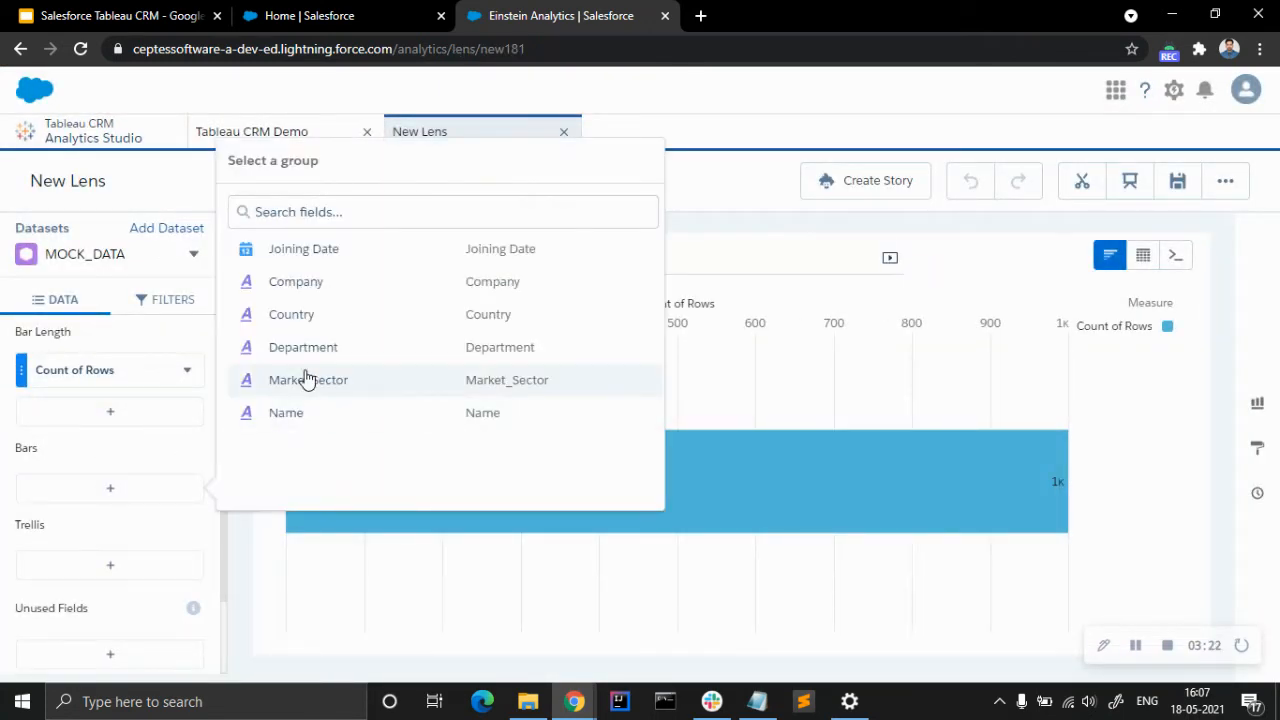
{"action": "left_click", "coordinate": [315, 256]}
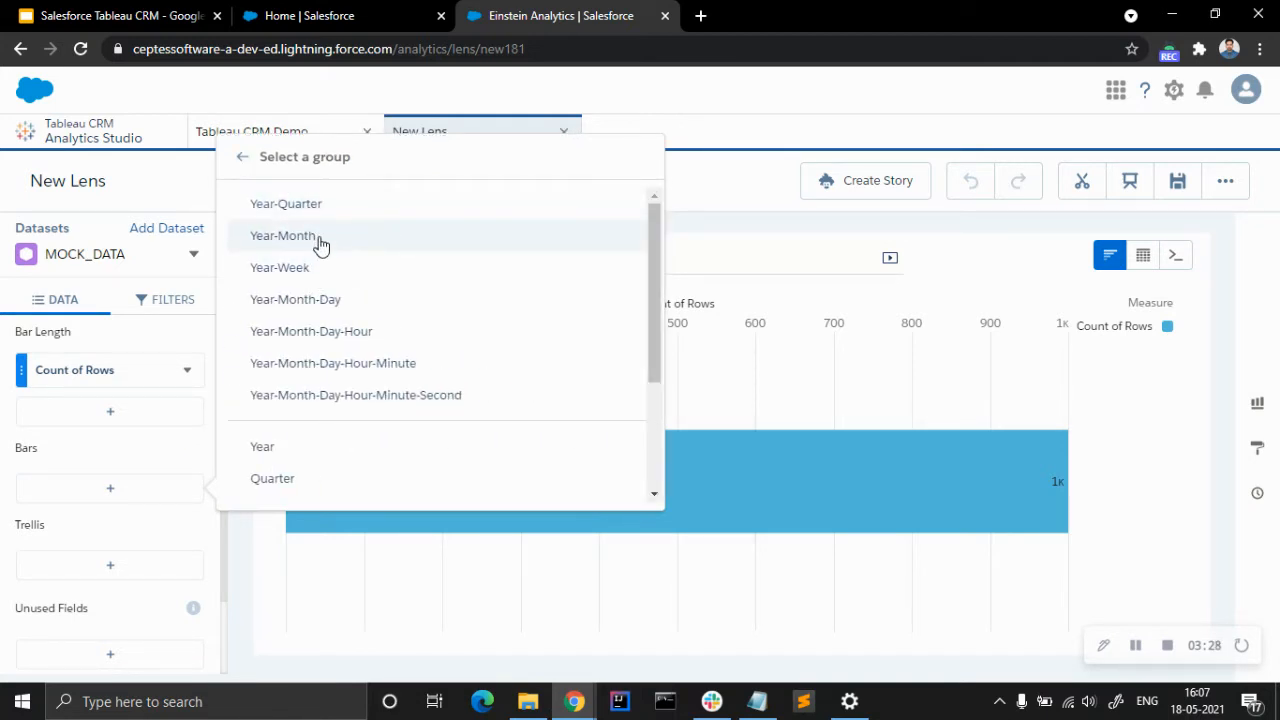
{"action": "left_click", "coordinate": [320, 240]}
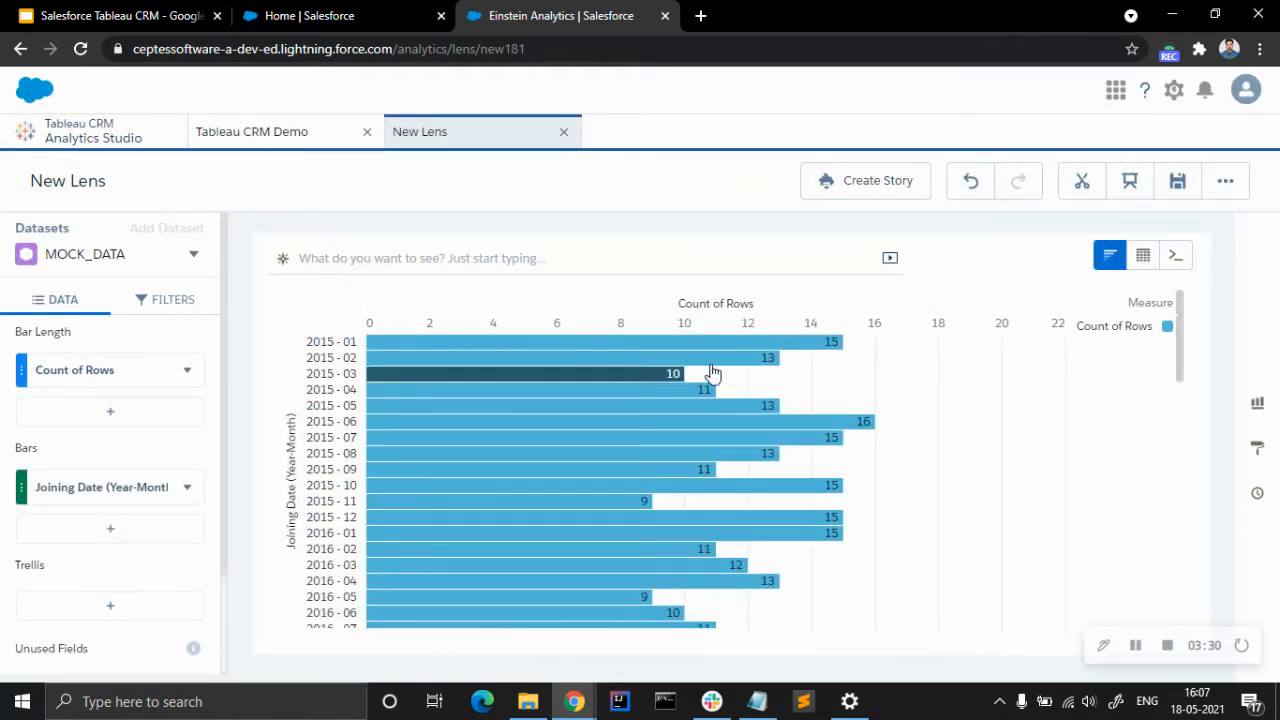
Change the bar length measure from Count of Rows to the average of Work Hours
{"action": "left_click", "coordinate": [111, 386]}
{"action": "left_click", "coordinate": [247, 520]}
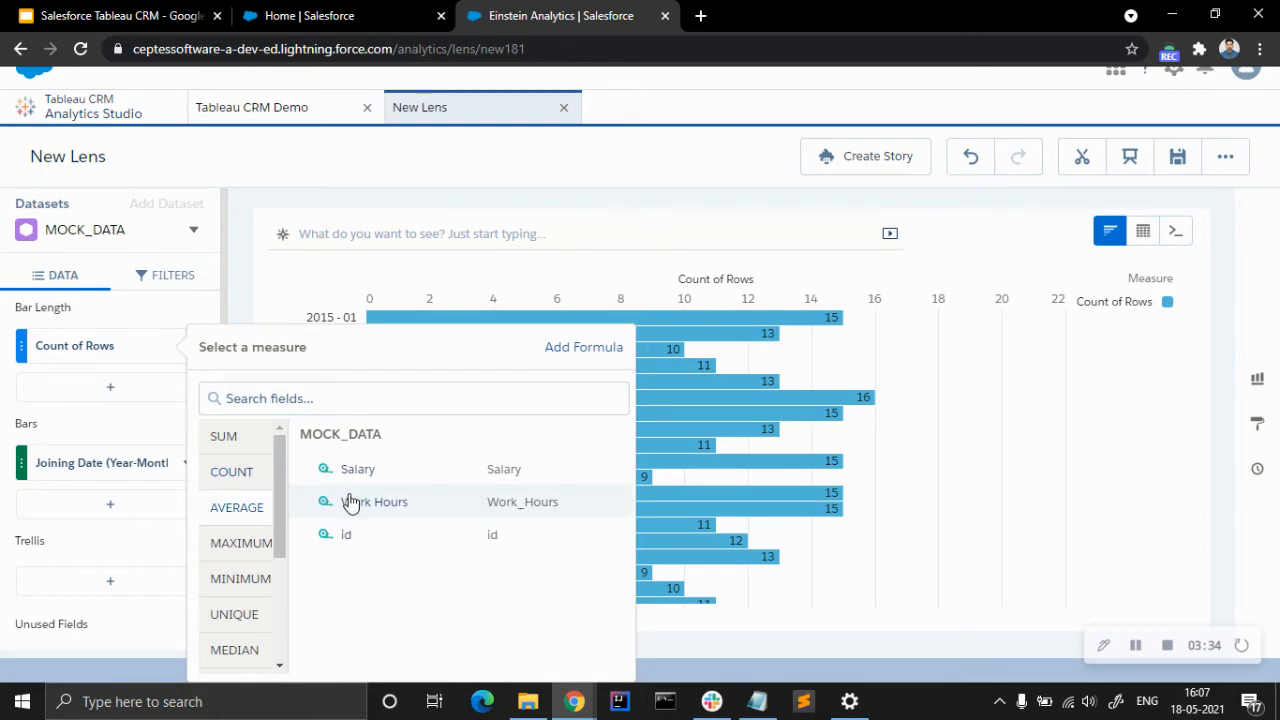
{"action": "left_click", "coordinate": [346, 497]}
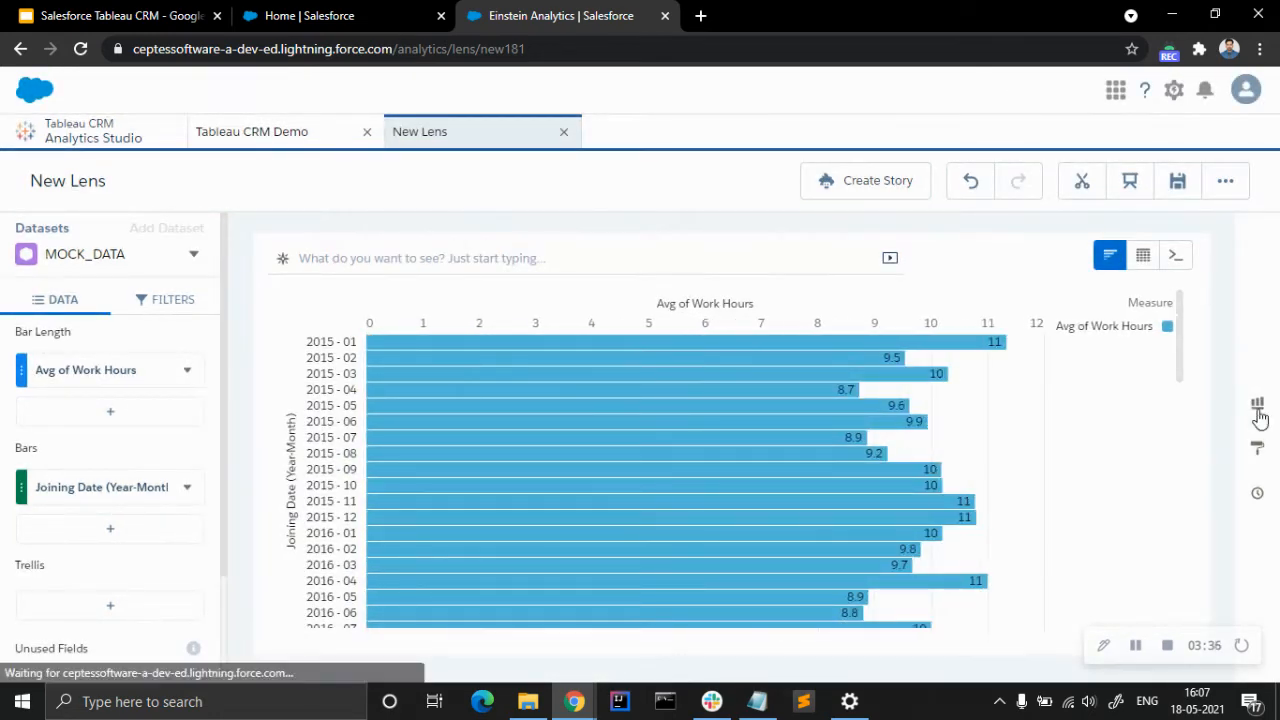
Add Department as a second bars grouping and change the chart to a Line chart
{"action": "left_click", "coordinate": [83, 538]}
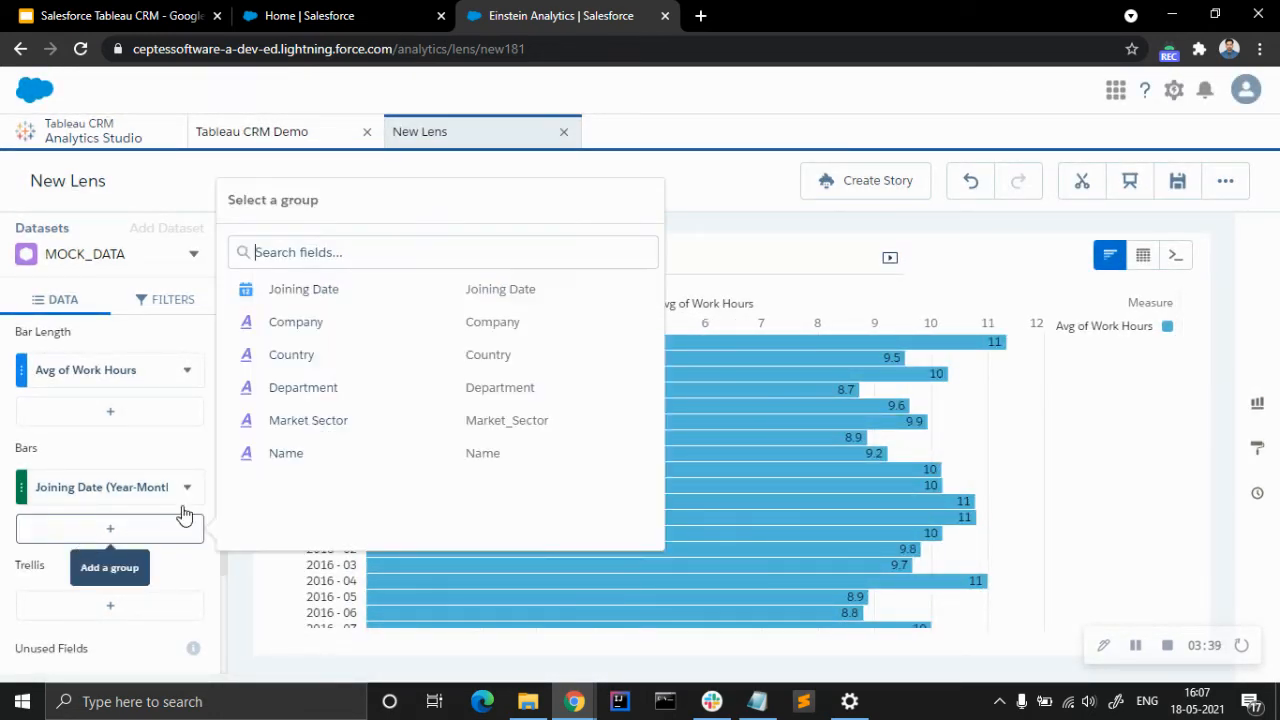
{"action": "left_click", "coordinate": [306, 397]}
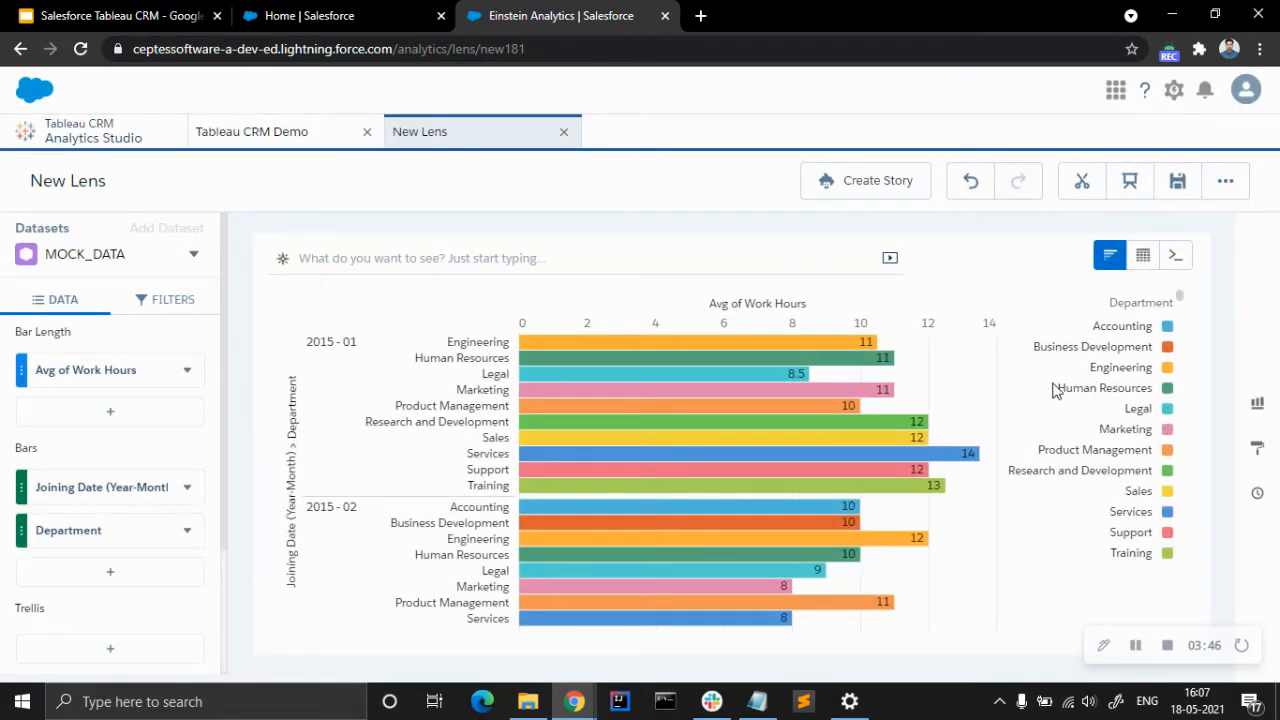
{"action": "left_click", "coordinate": [1256, 410]}
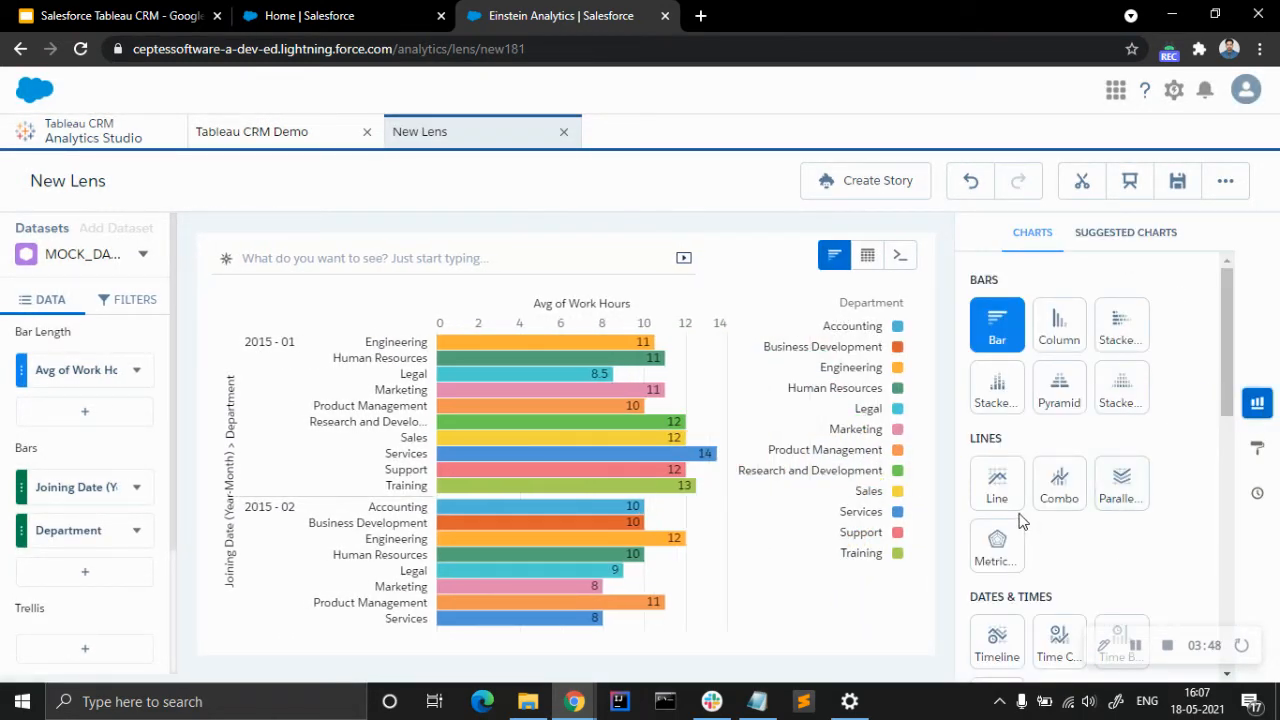
{"action": "left_click", "coordinate": [1006, 502]}
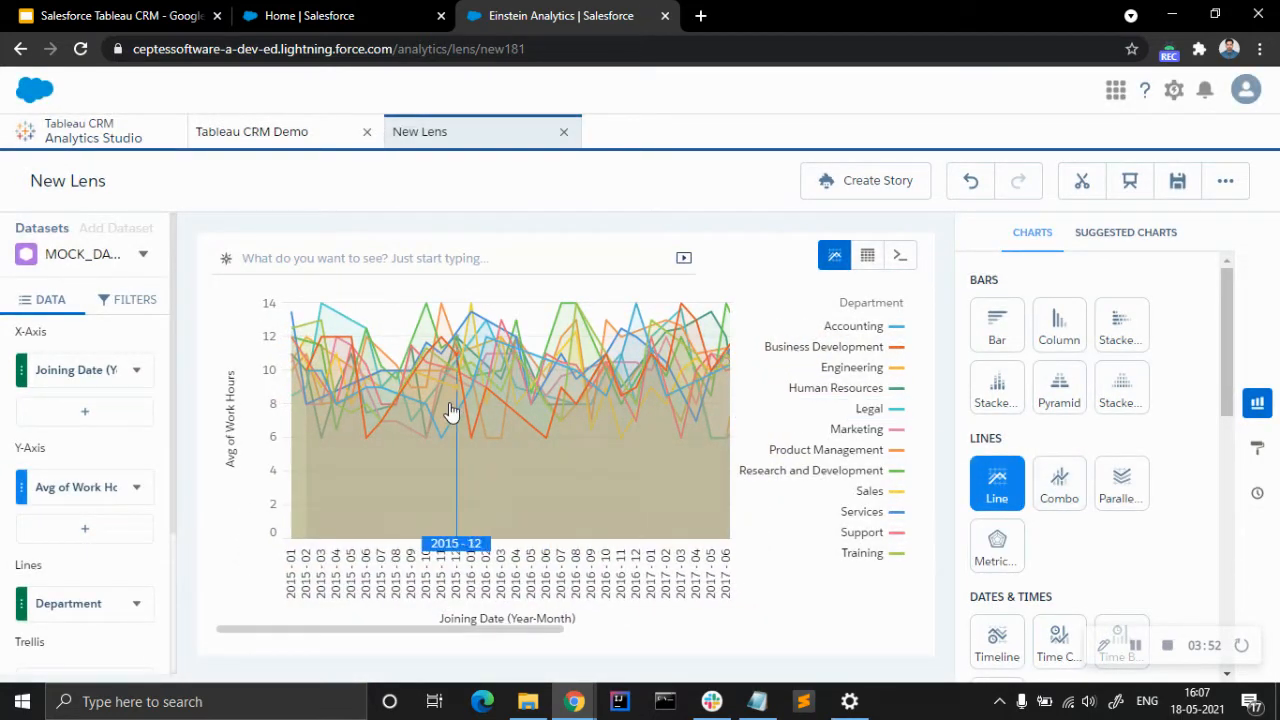
Set the x-axis Joining Date grouping to Year and delete Department from the chart's lines
{"action": "left_click", "coordinate": [86, 402]}
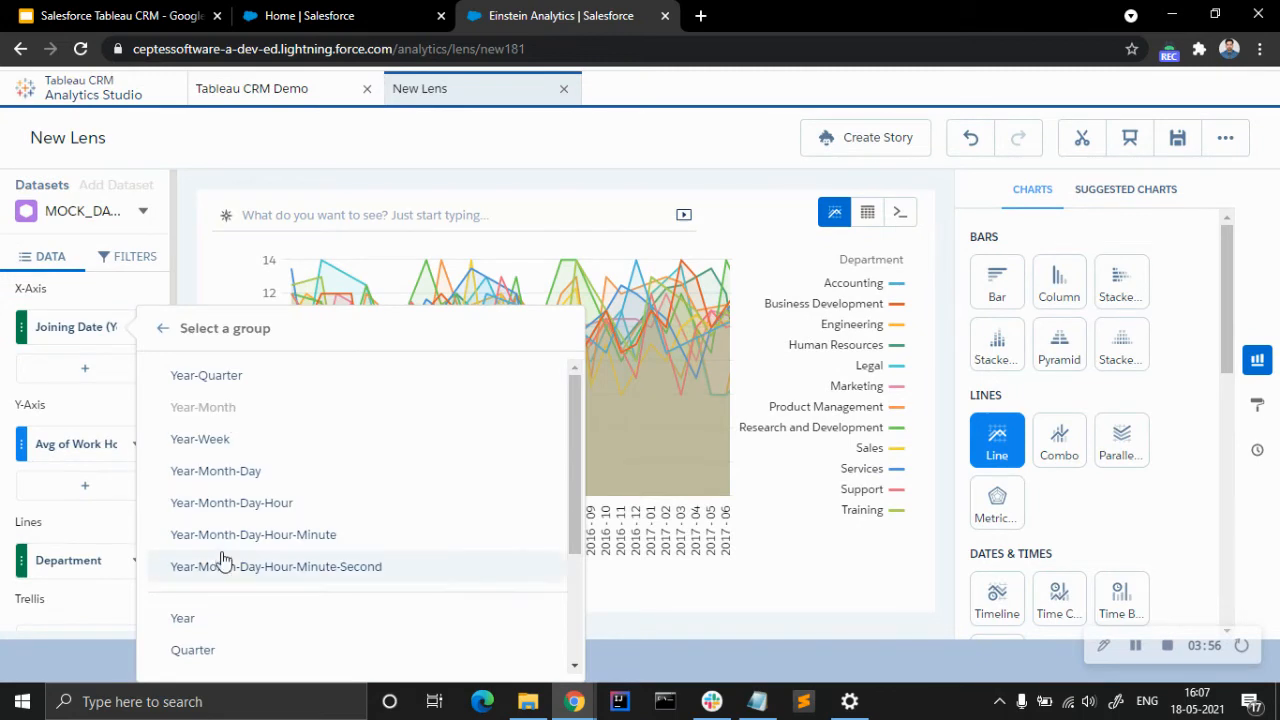
{"action": "left_click", "coordinate": [216, 630]}
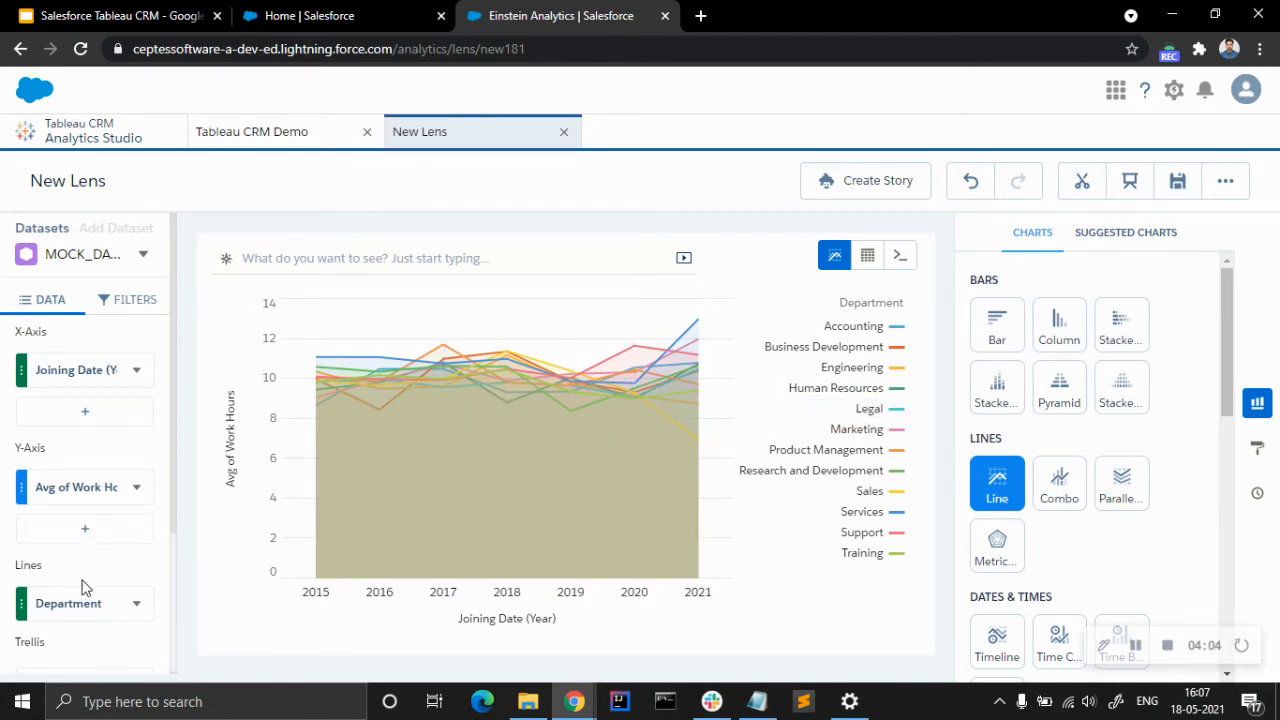
{"action": "left_click", "coordinate": [136, 606]}
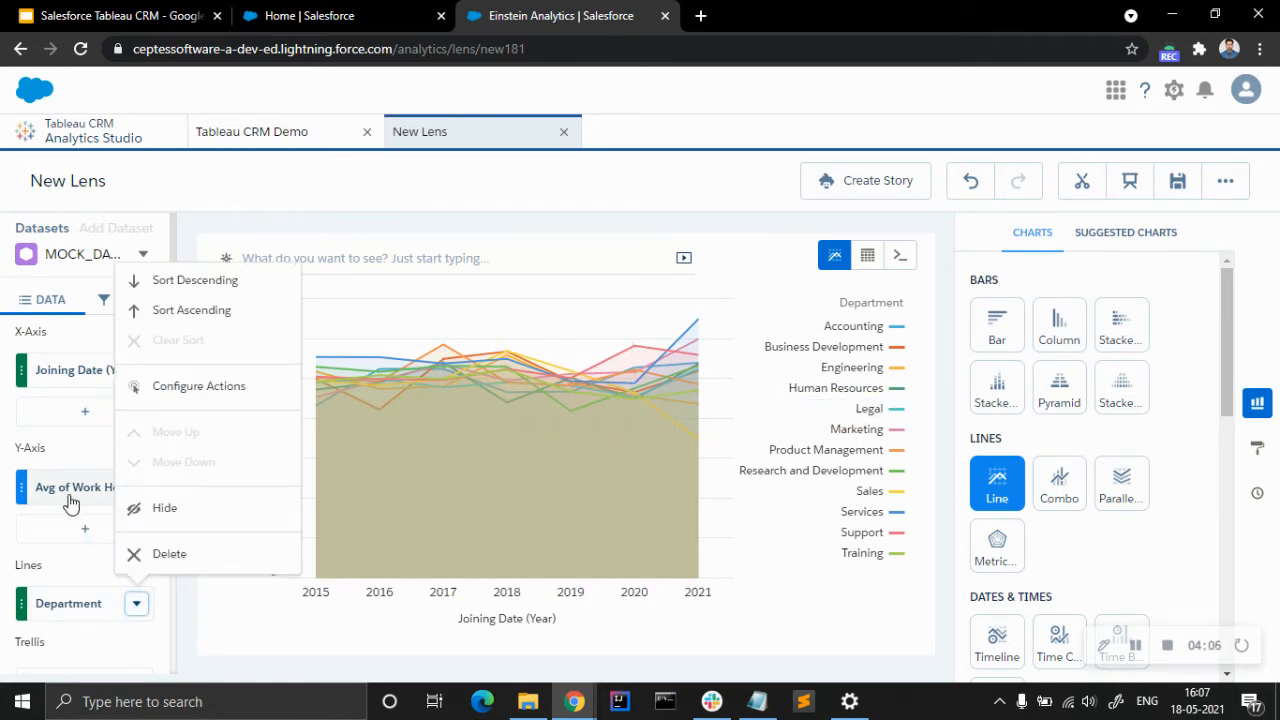
{"action": "left_click", "coordinate": [170, 557]}
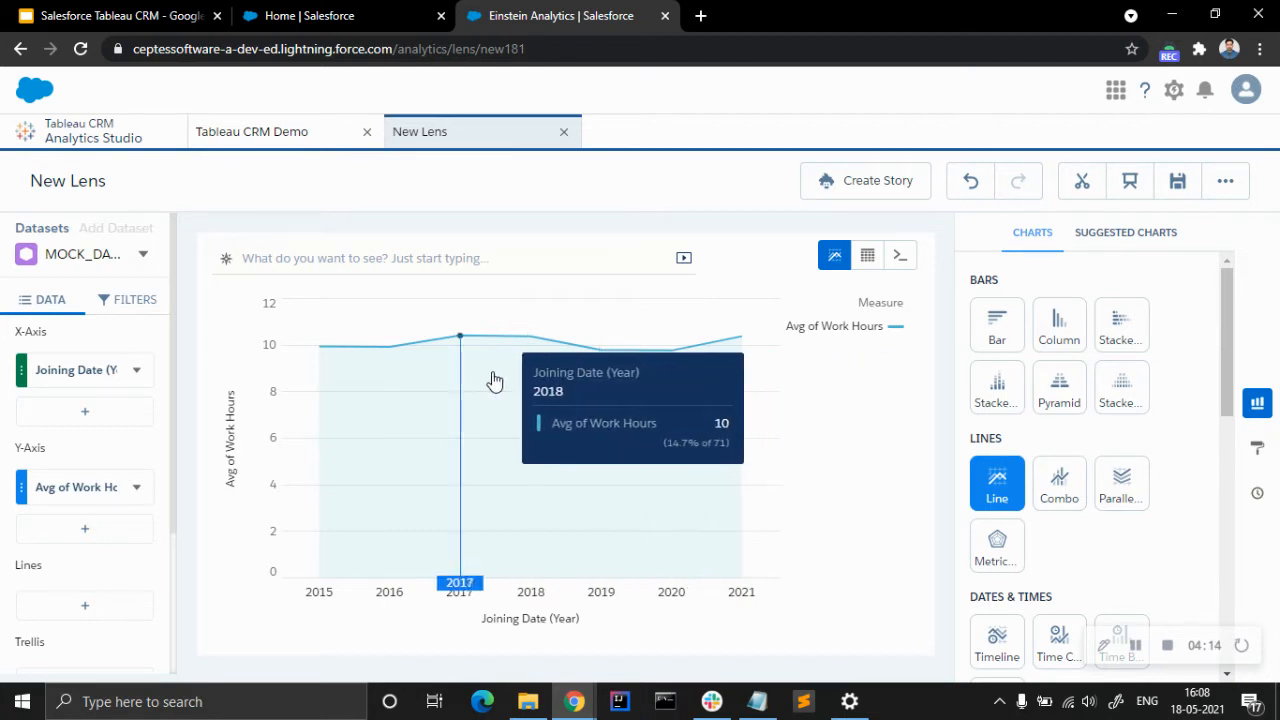
Turn on Show points in the line chart's formatting properties
{"action": "left_click", "coordinate": [1257, 449]}
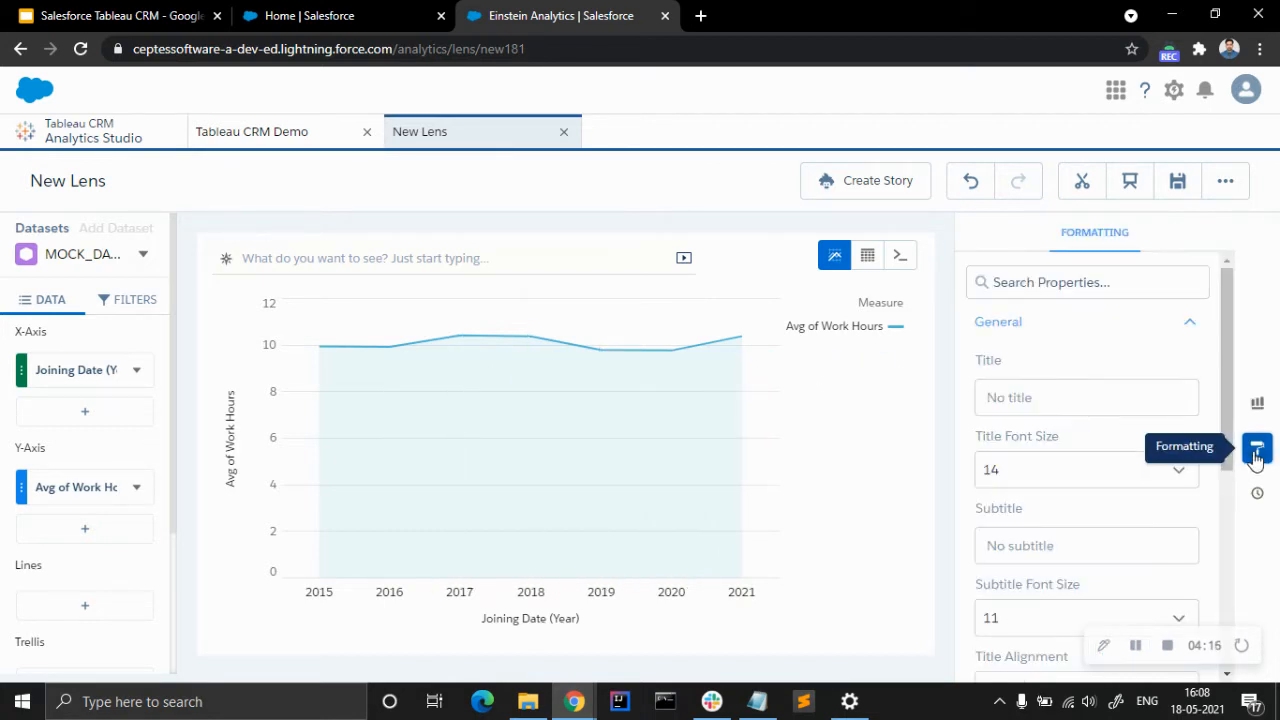
{"action": "scroll", "coordinate": [1090, 440], "scroll_direction": "down", "scroll_amount": 5}
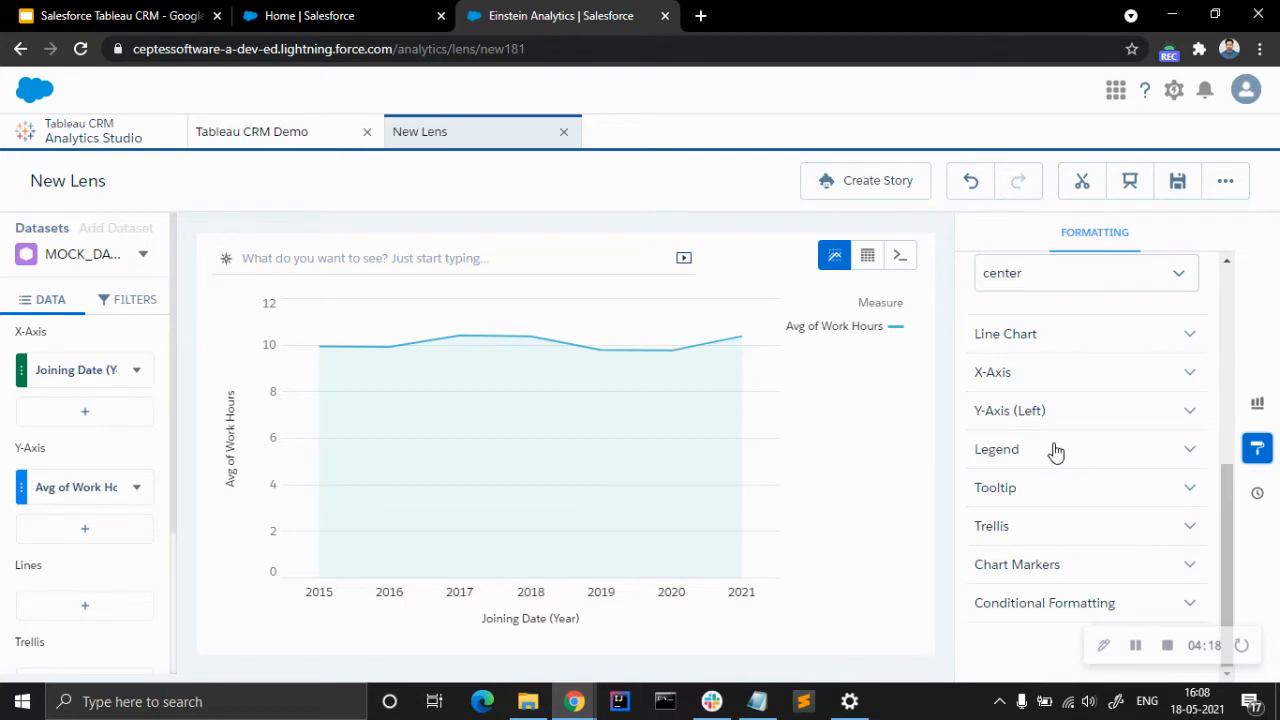
{"action": "scroll", "coordinate": [1055, 451], "scroll_direction": "up", "scroll_amount": 1}
{"action": "left_click", "coordinate": [1058, 430]}
{"action": "scroll", "coordinate": [1071, 431], "scroll_direction": "down", "scroll_amount": 1}
{"action": "scroll", "coordinate": [1070, 430], "scroll_direction": "down", "scroll_amount": 2}
{"action": "left_click", "coordinate": [1064, 428]}
{"action": "scroll", "coordinate": [1064, 429], "scroll_direction": "down", "scroll_amount": 1}
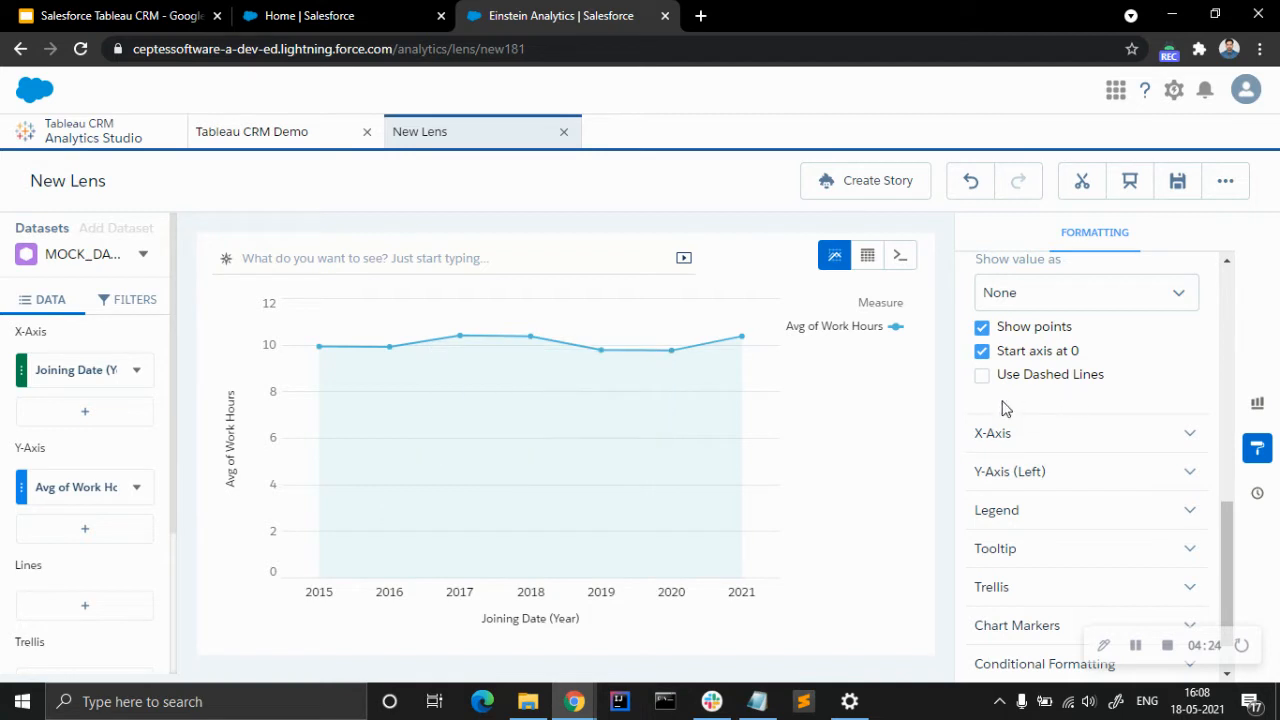
Show the line chart's values as Compact Number and split the lines by Market Sector
{"action": "scroll", "coordinate": [1005, 430], "scroll_direction": "up", "scroll_amount": 1}
{"action": "left_click", "coordinate": [1044, 387]}
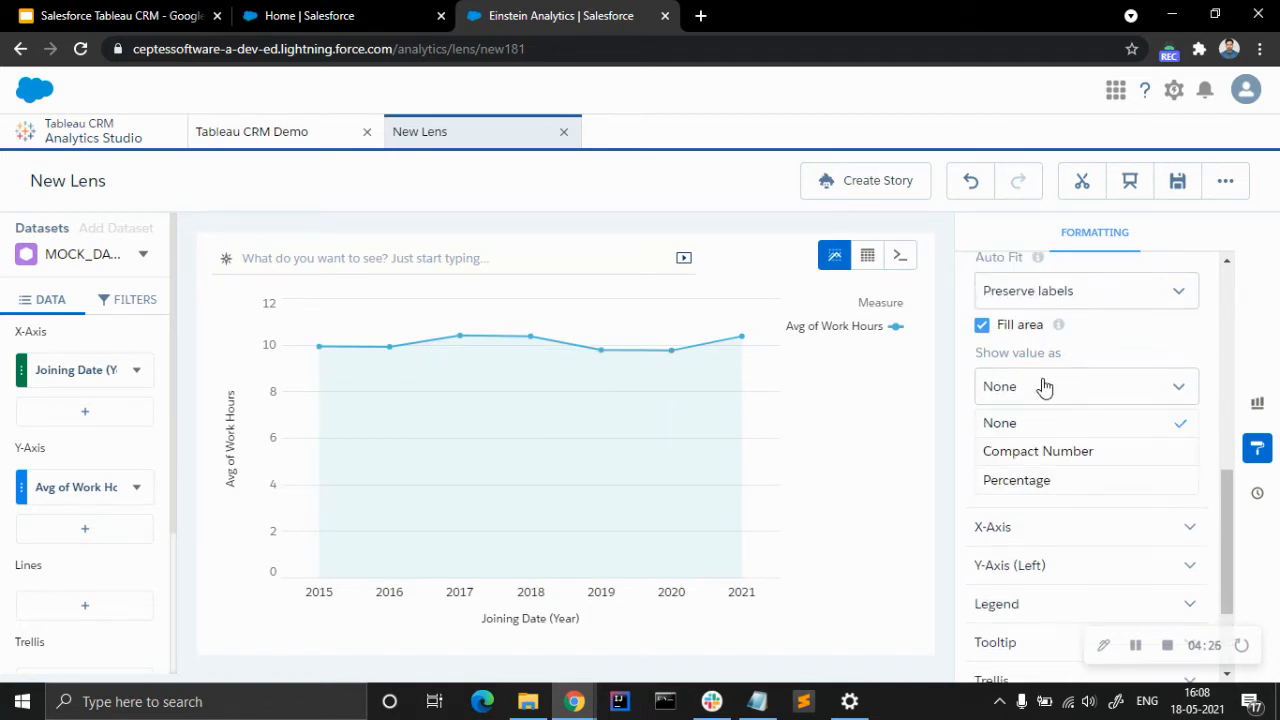
{"action": "left_click", "coordinate": [1036, 455]}
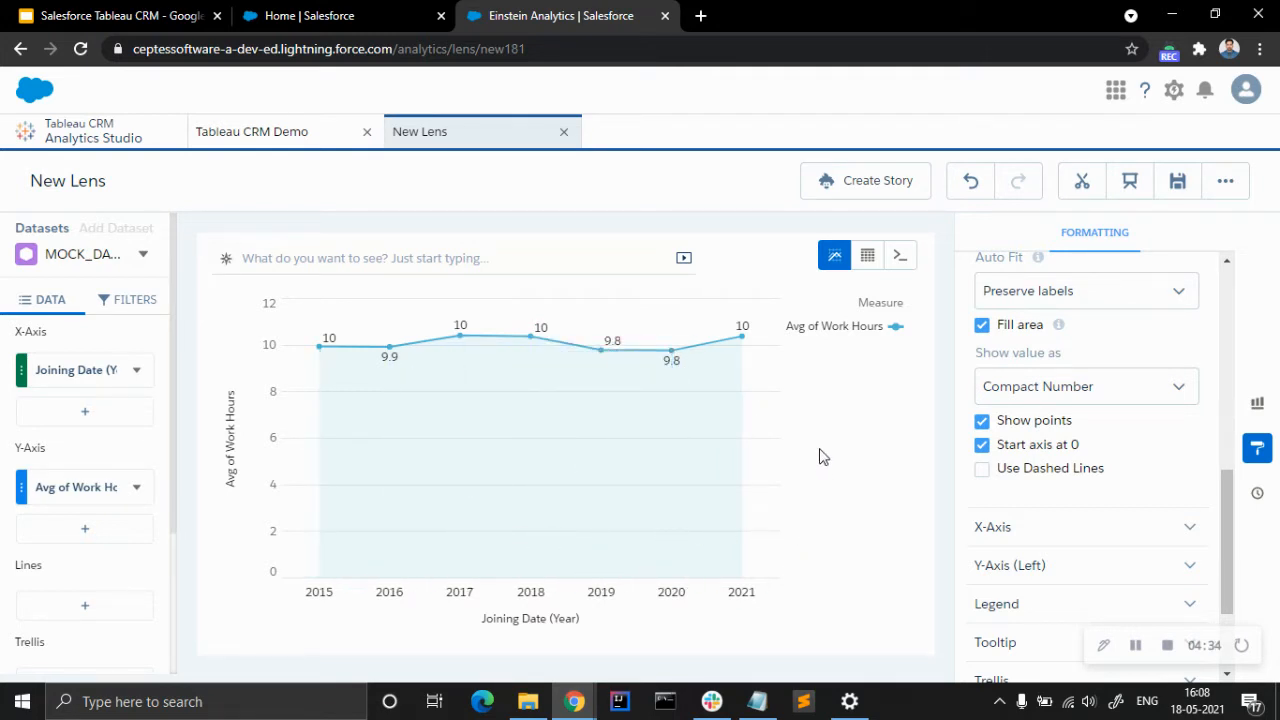
{"action": "left_click", "coordinate": [85, 606]}
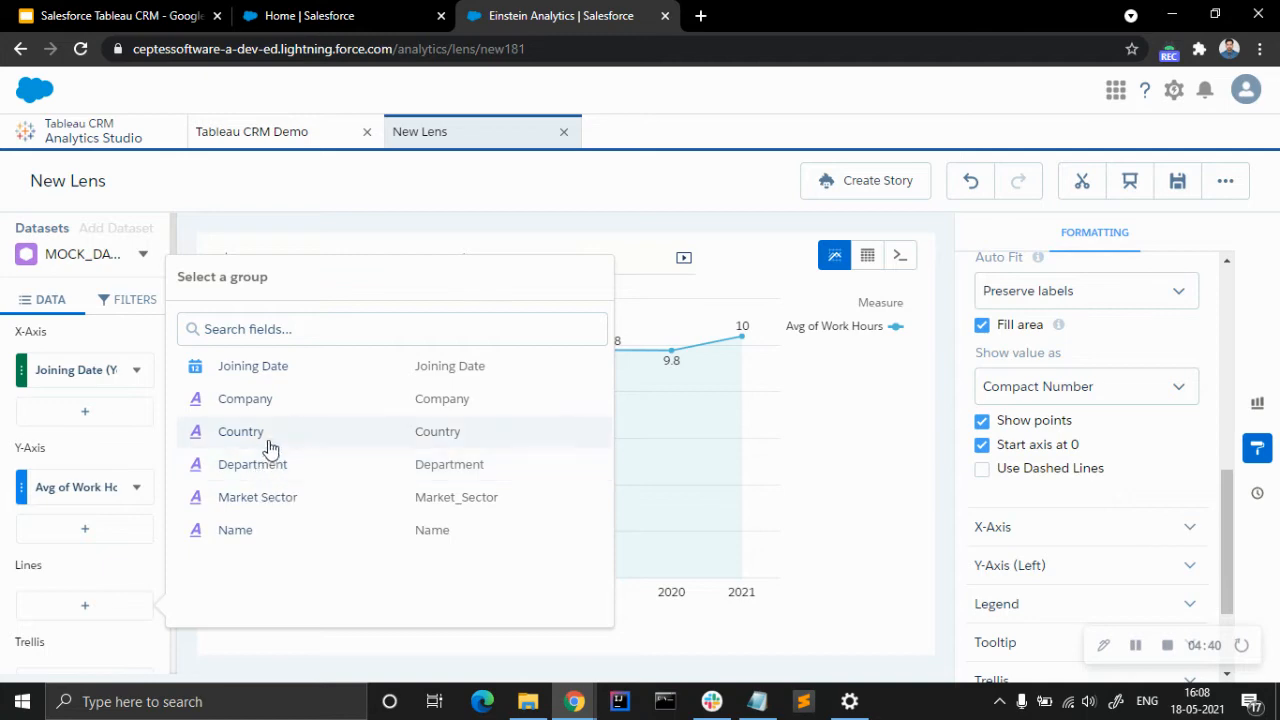
{"action": "left_click", "coordinate": [279, 505]}
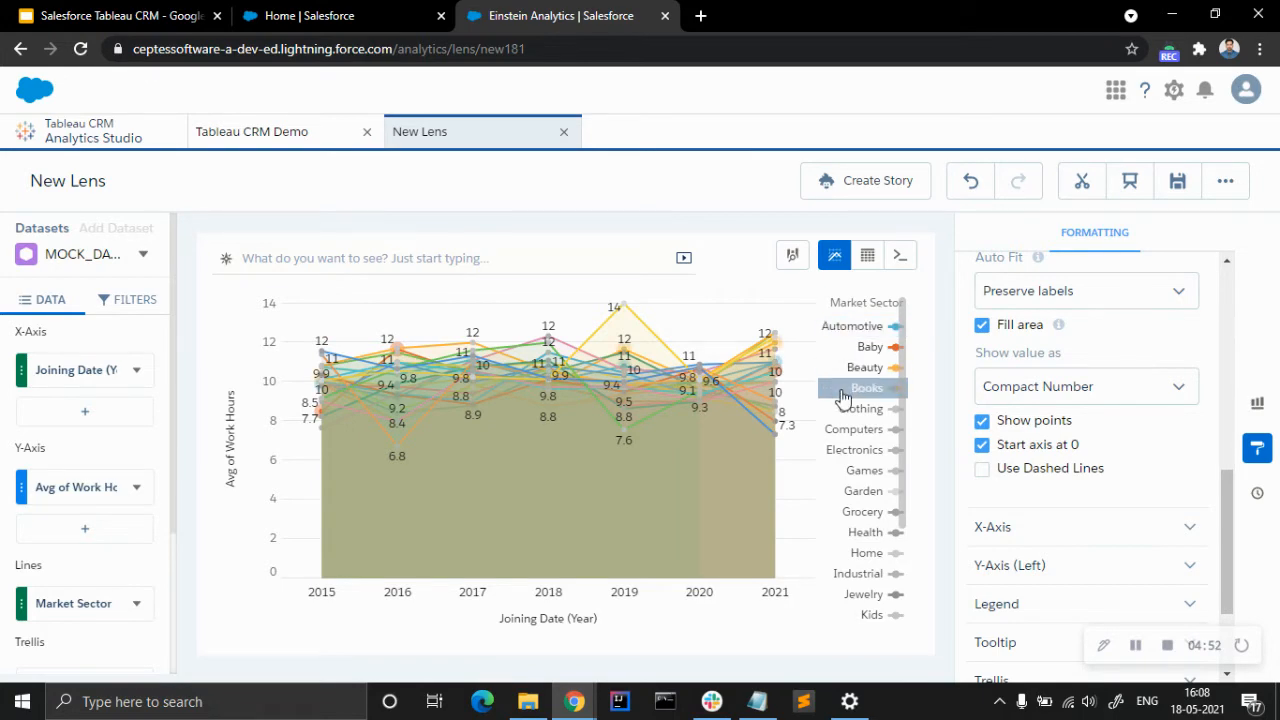
Focus the line chart on the Automotive, Baby, Beauty and Books sectors, and narrow the focus to Beauty and Books
{"action": "left_click", "coordinate": [793, 256]}
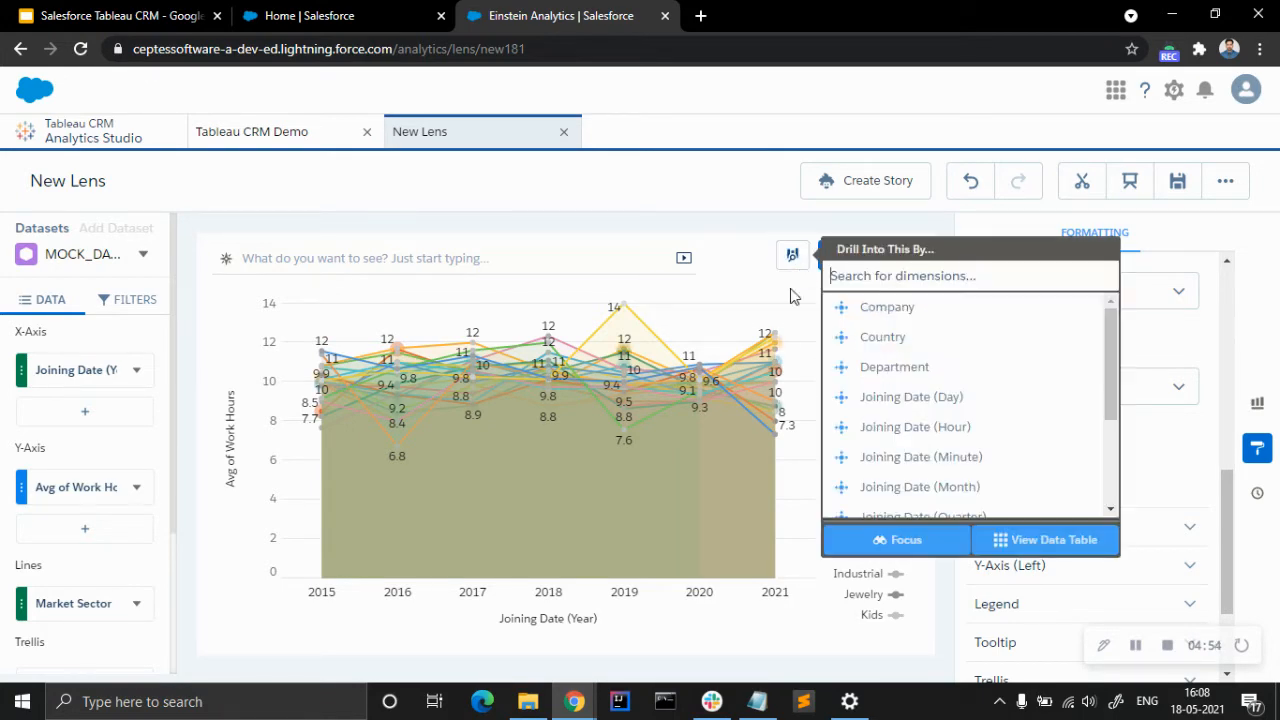
{"action": "left_click", "coordinate": [877, 540]}
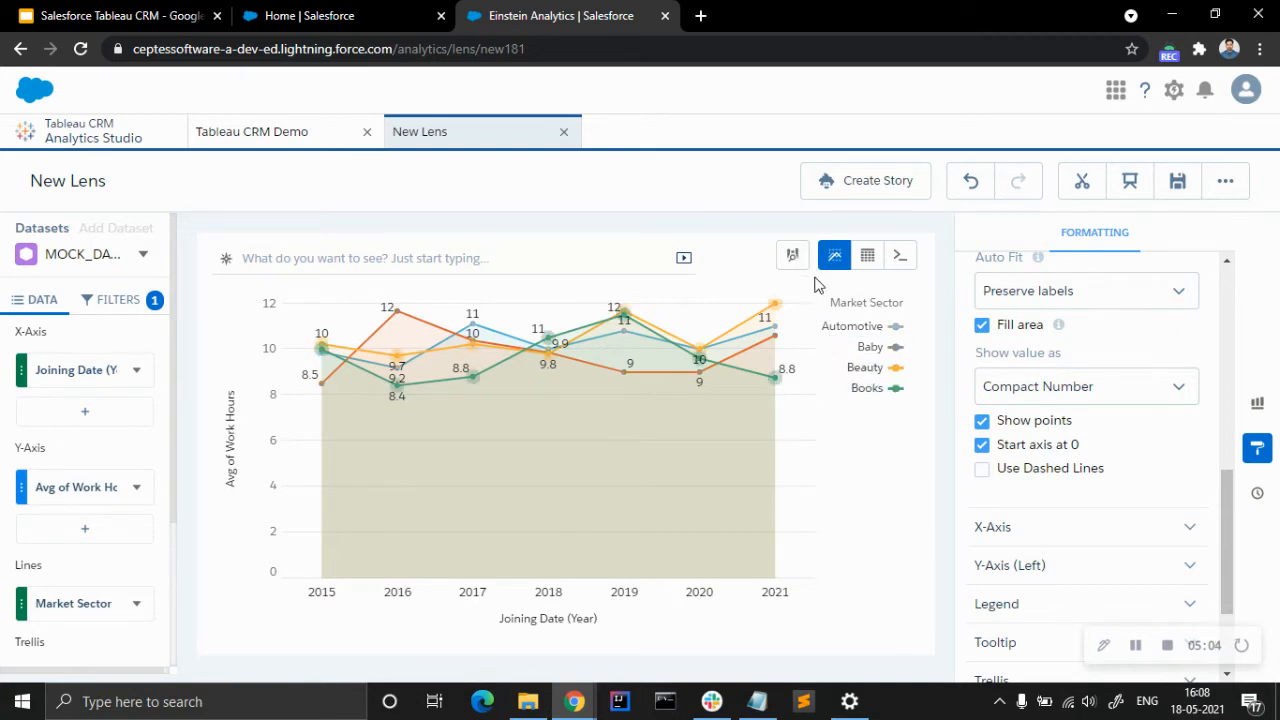
{"action": "left_click", "coordinate": [792, 255]}
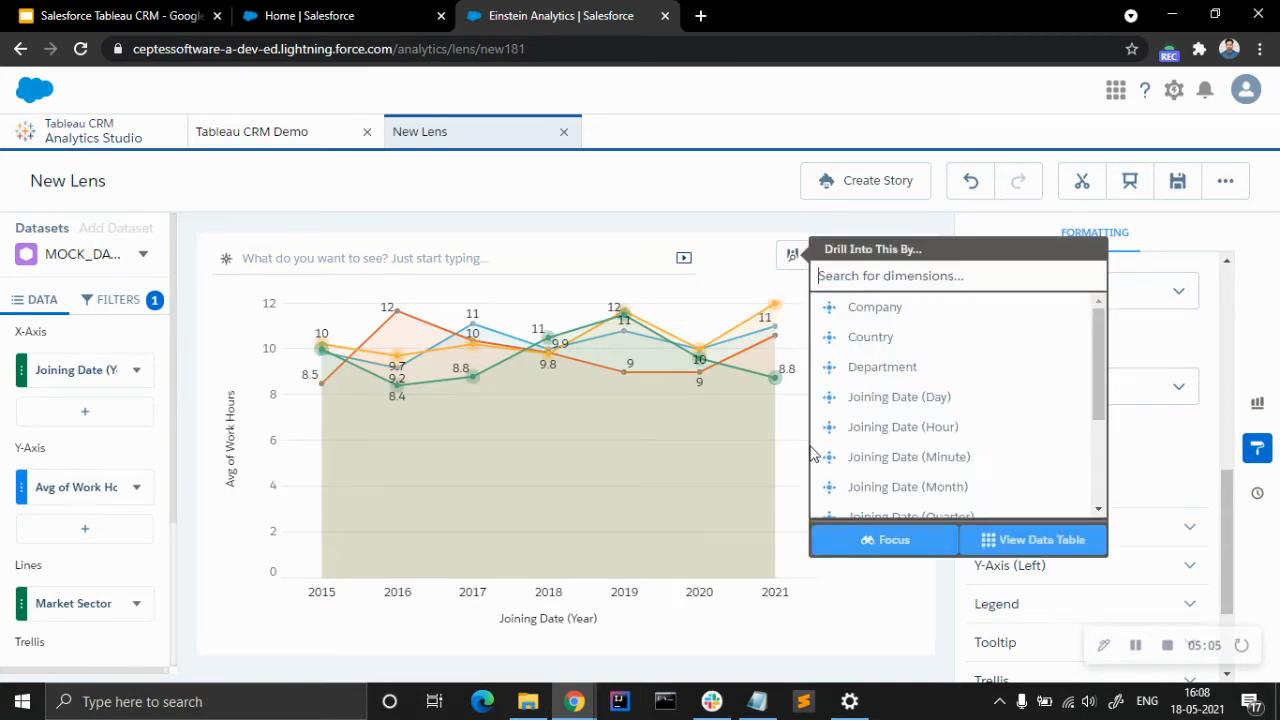
{"action": "left_click", "coordinate": [877, 545]}
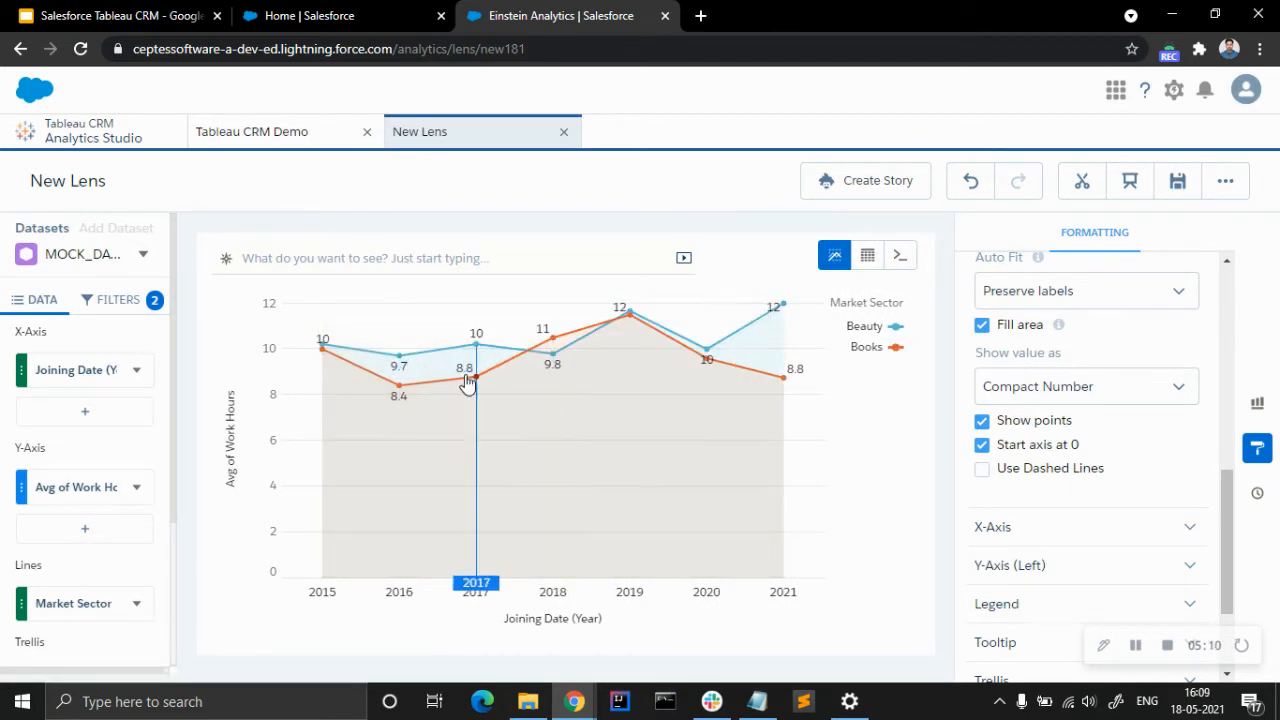
{"action": "left_click", "coordinate": [1257, 403]}
{"action": "scroll", "coordinate": [1090, 380], "scroll_direction": "down", "scroll_amount": 3}
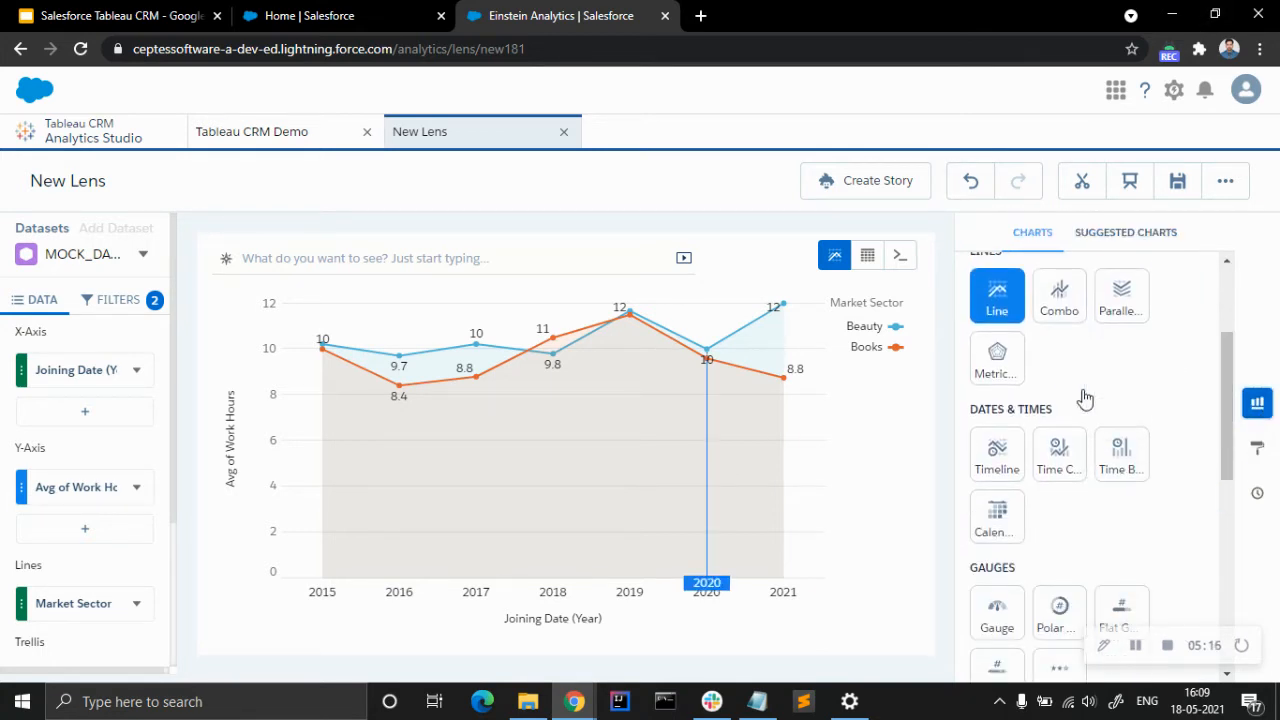
{"action": "scroll", "coordinate": [1085, 398], "scroll_direction": "down", "scroll_amount": 5}
{"action": "scroll", "coordinate": [1085, 398], "scroll_direction": "up", "scroll_amount": 3}
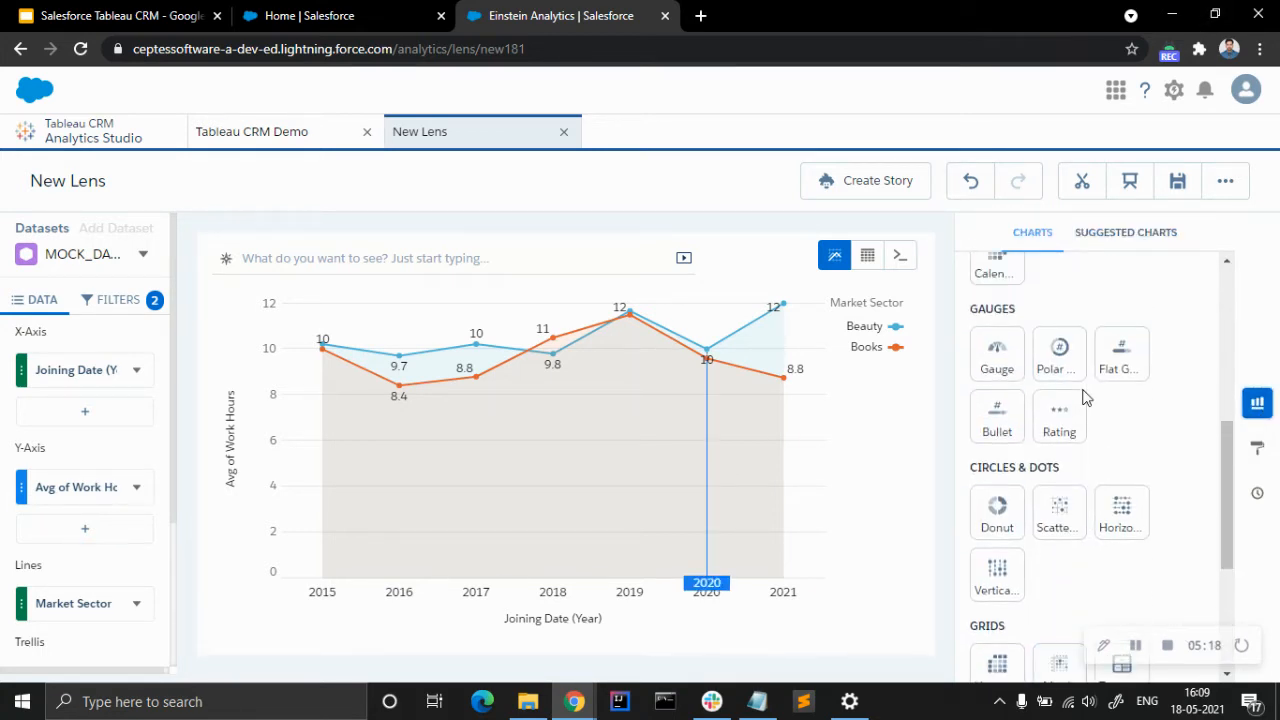
Open the MOCK_DATA dataset from Tableau CRM Demo in a new lens and group the bars by Market Sector and Department
{"action": "left_click", "coordinate": [303, 133]}
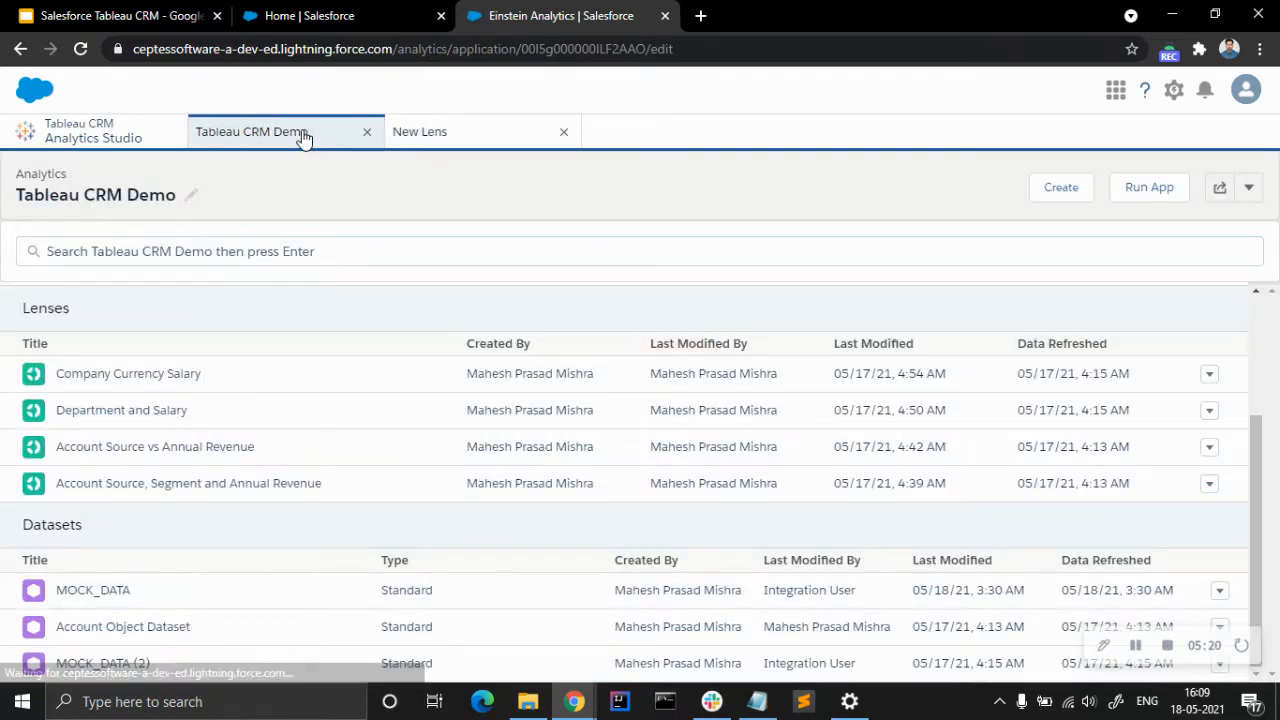
{"action": "left_click", "coordinate": [130, 590]}
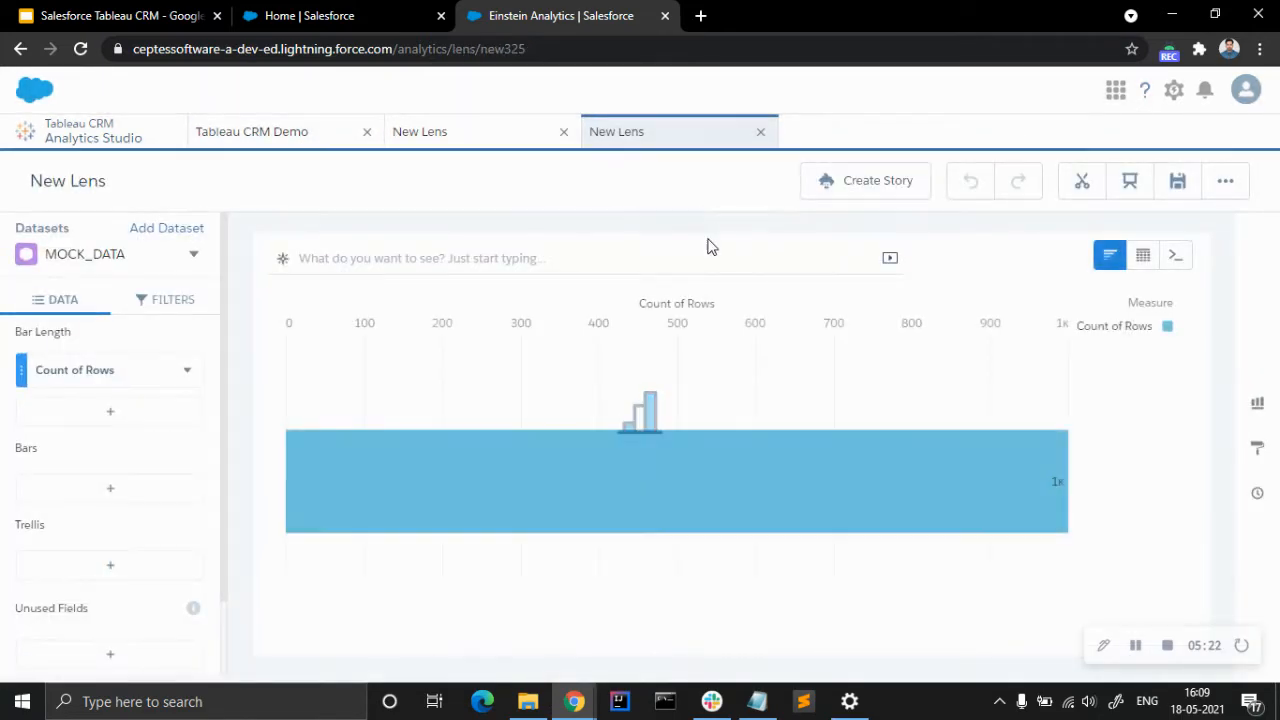
{"action": "left_click", "coordinate": [71, 500]}
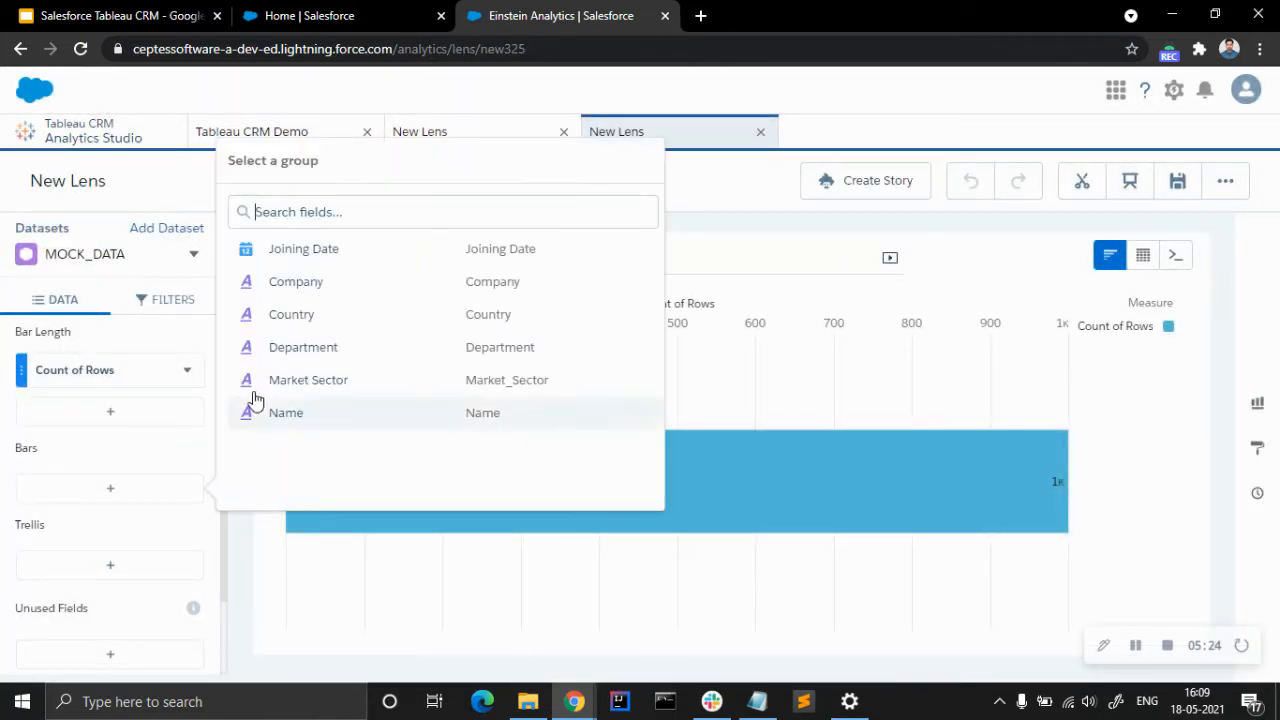
{"action": "left_click", "coordinate": [310, 380]}
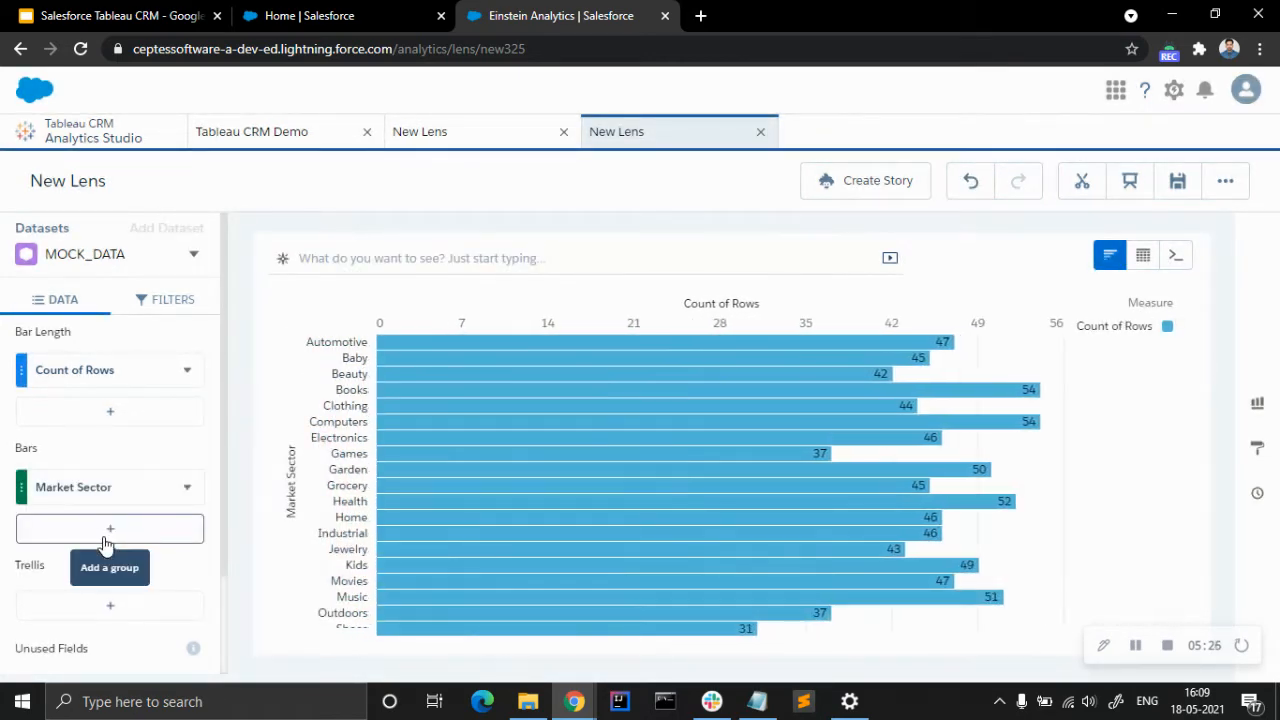
{"action": "left_click", "coordinate": [105, 543]}
{"action": "left_click", "coordinate": [354, 388]}
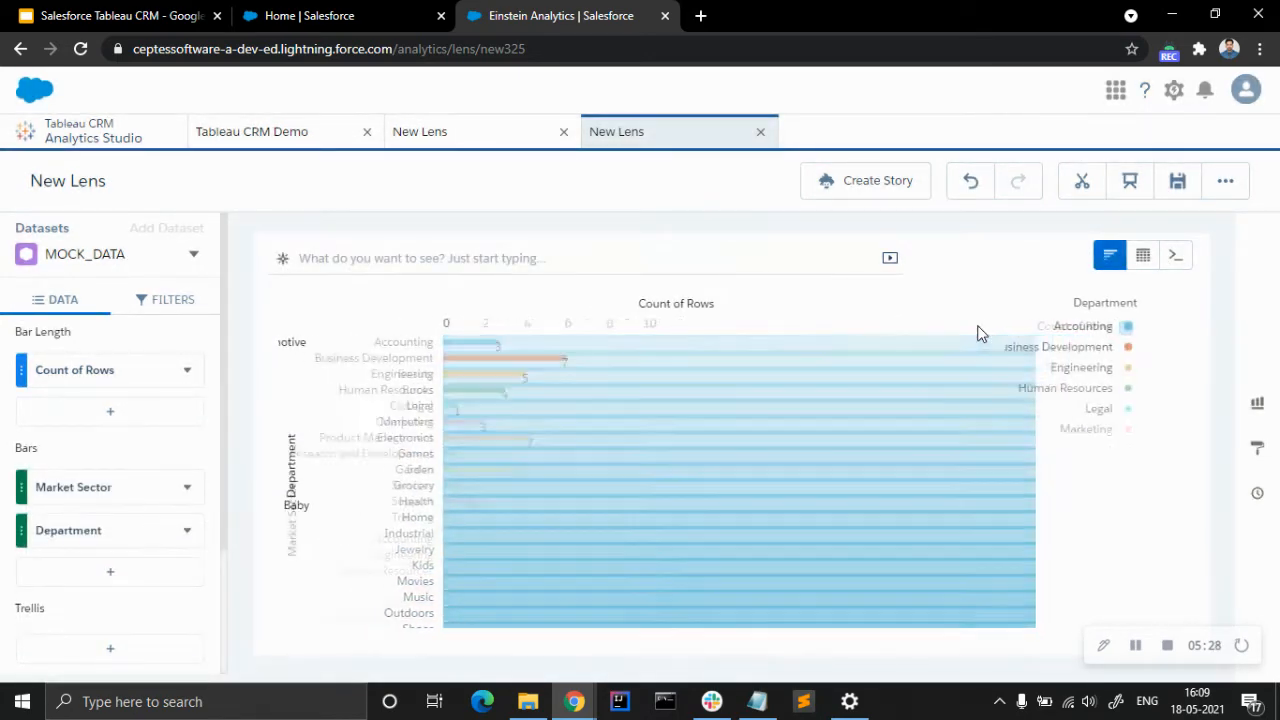
Change the bar chart to a Treemap and hide the Market Sector segment so that only Department divides it
{"action": "left_click", "coordinate": [1258, 404]}
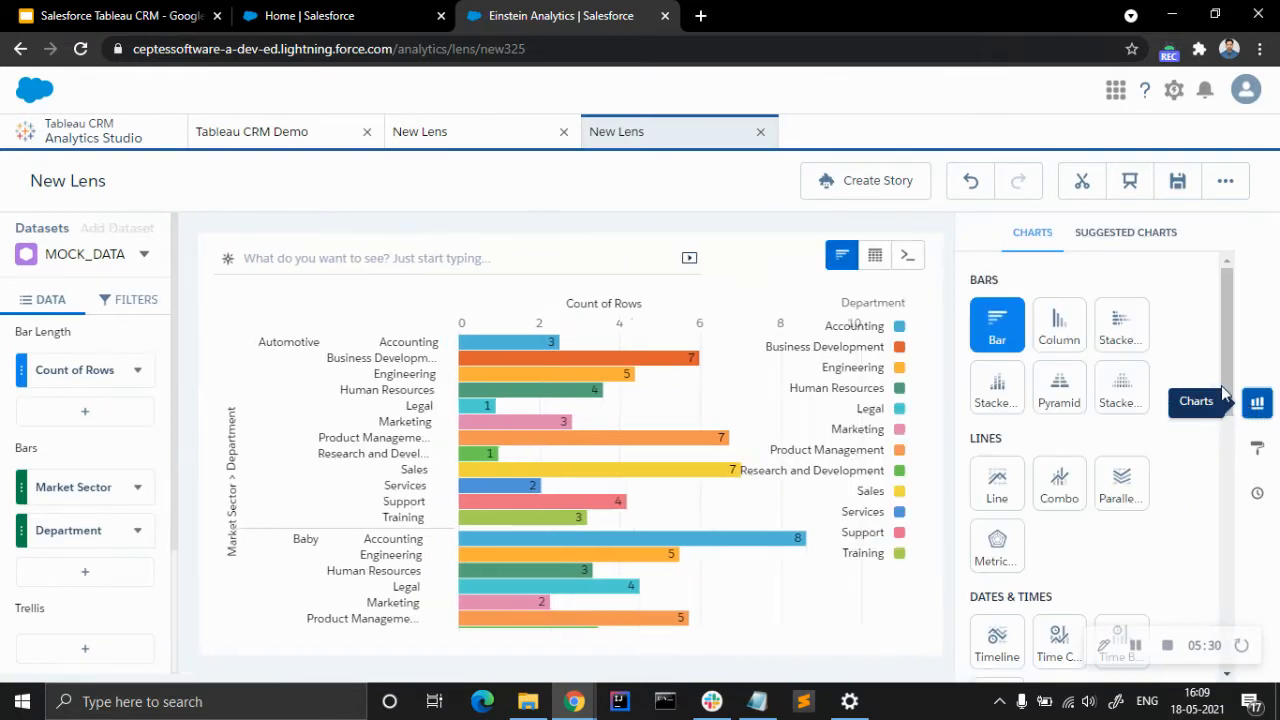
{"action": "left_click", "coordinate": [1143, 236]}
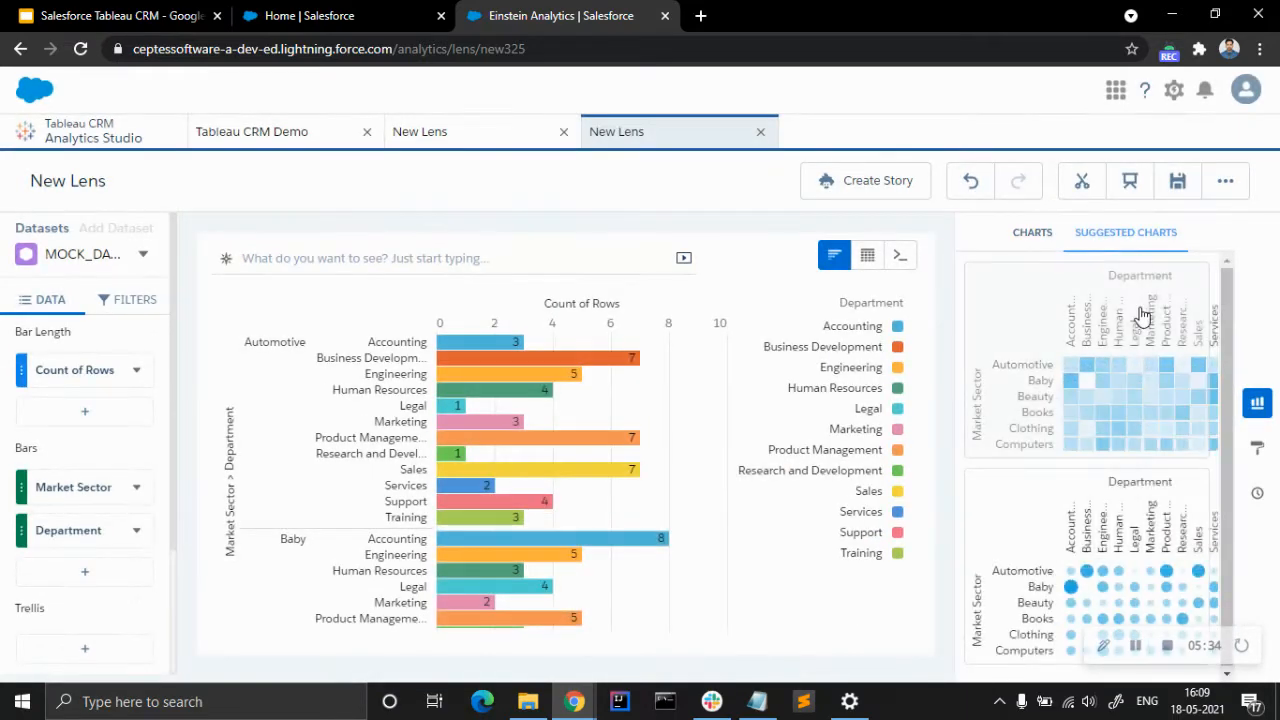
{"action": "left_click", "coordinate": [1040, 234]}
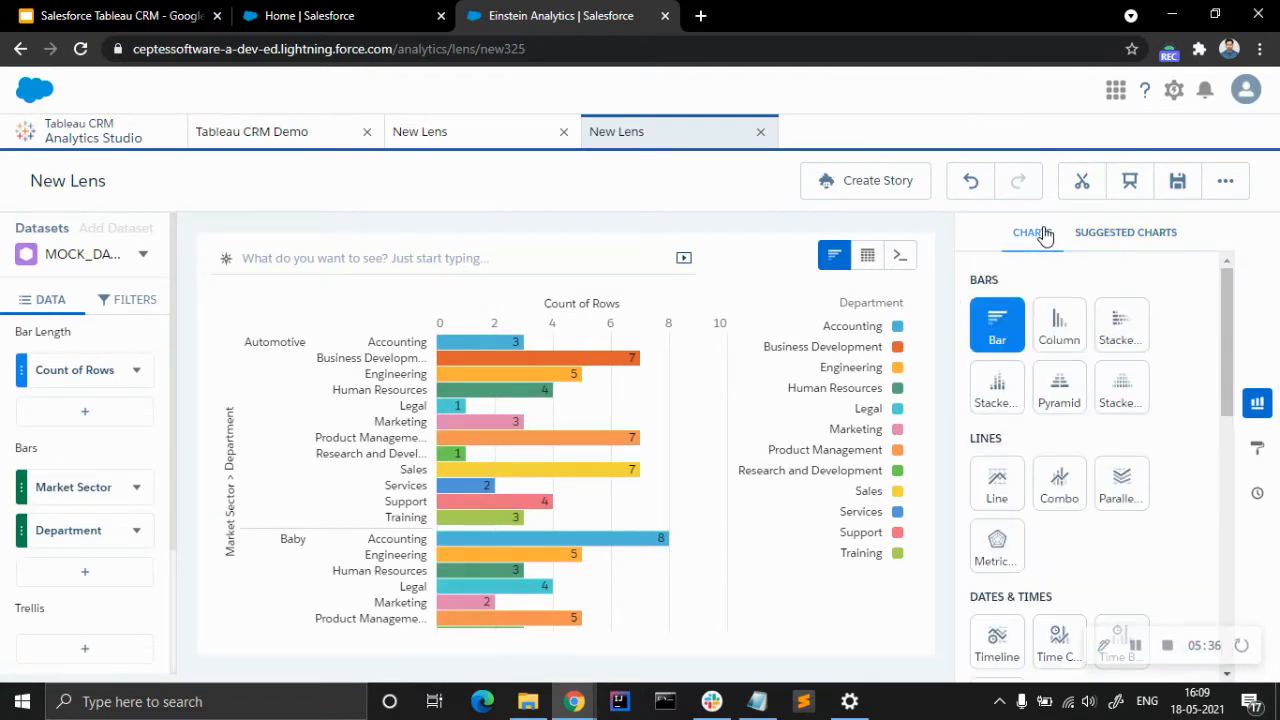
{"action": "scroll", "coordinate": [1131, 394], "scroll_direction": "down", "scroll_amount": 10}
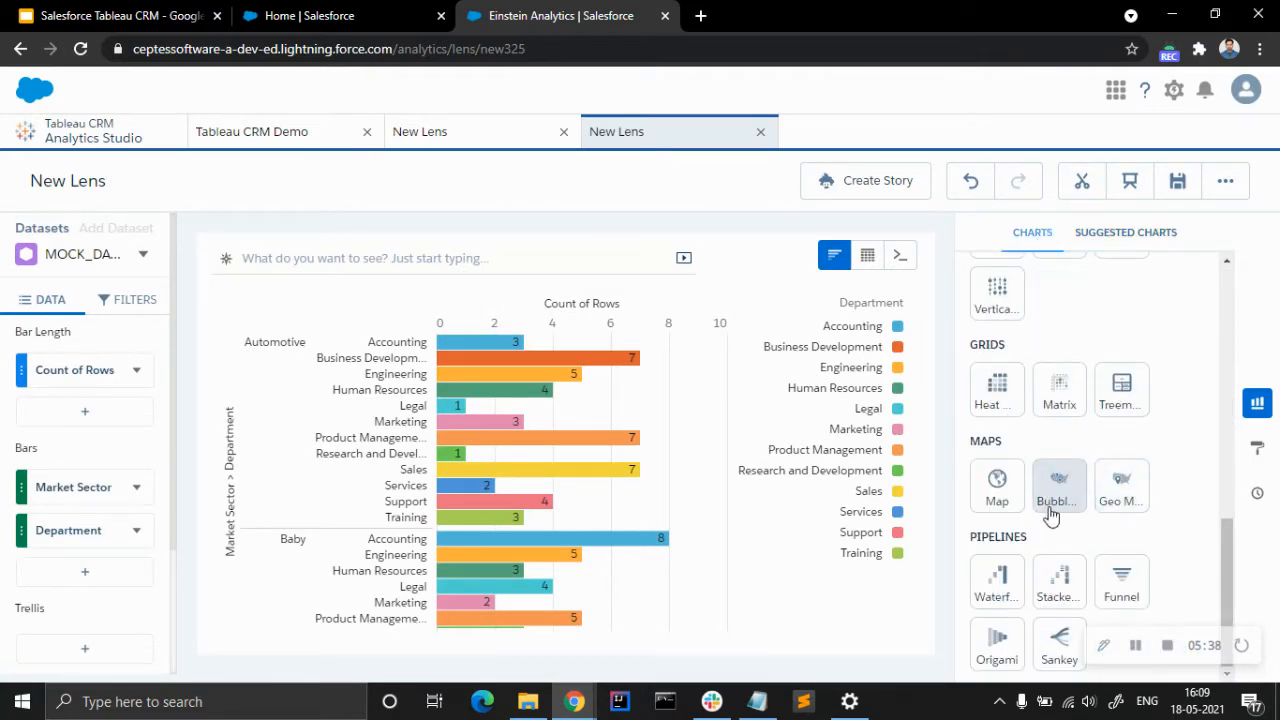
{"action": "left_click", "coordinate": [1122, 390]}
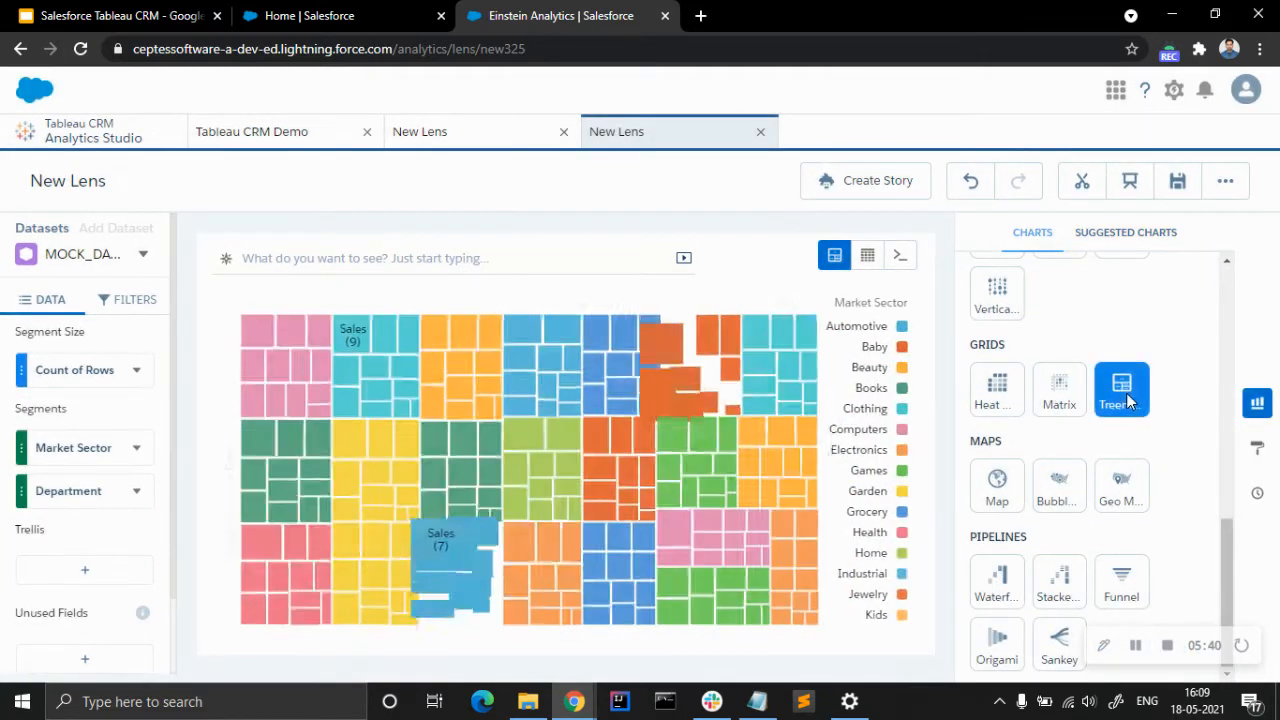
{"action": "left_click", "coordinate": [135, 450]}
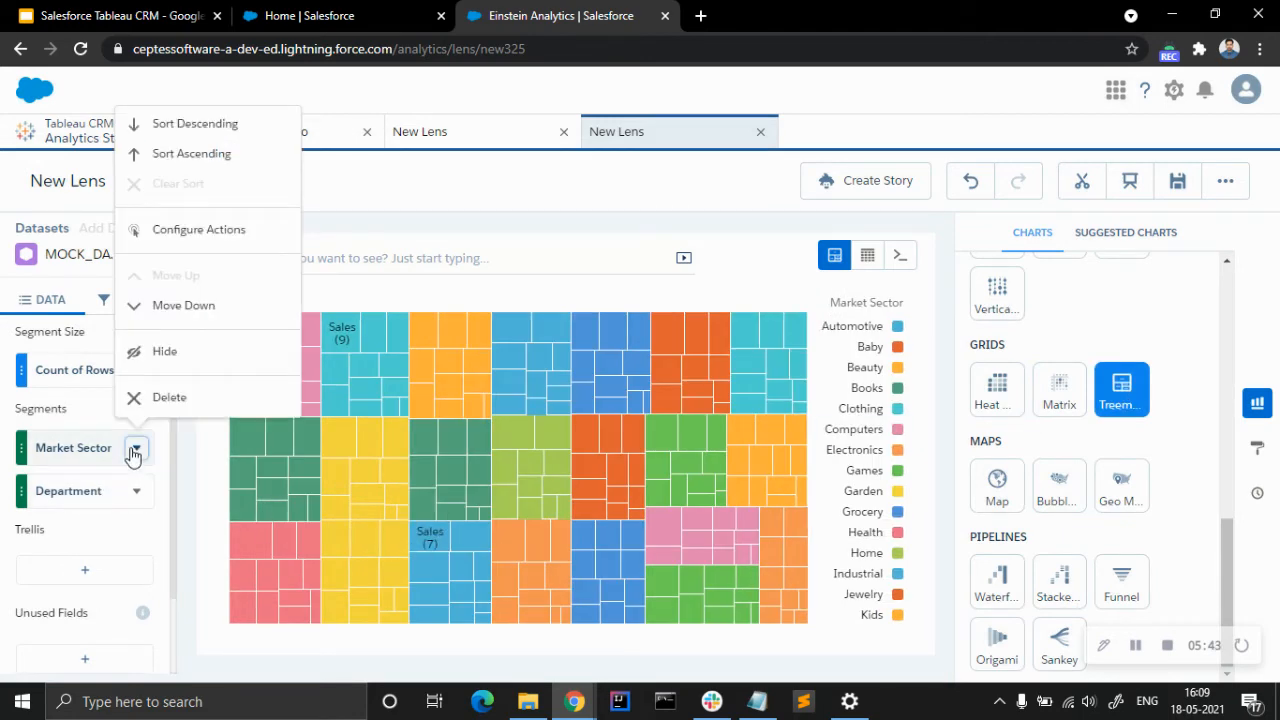
{"action": "left_click", "coordinate": [164, 366]}
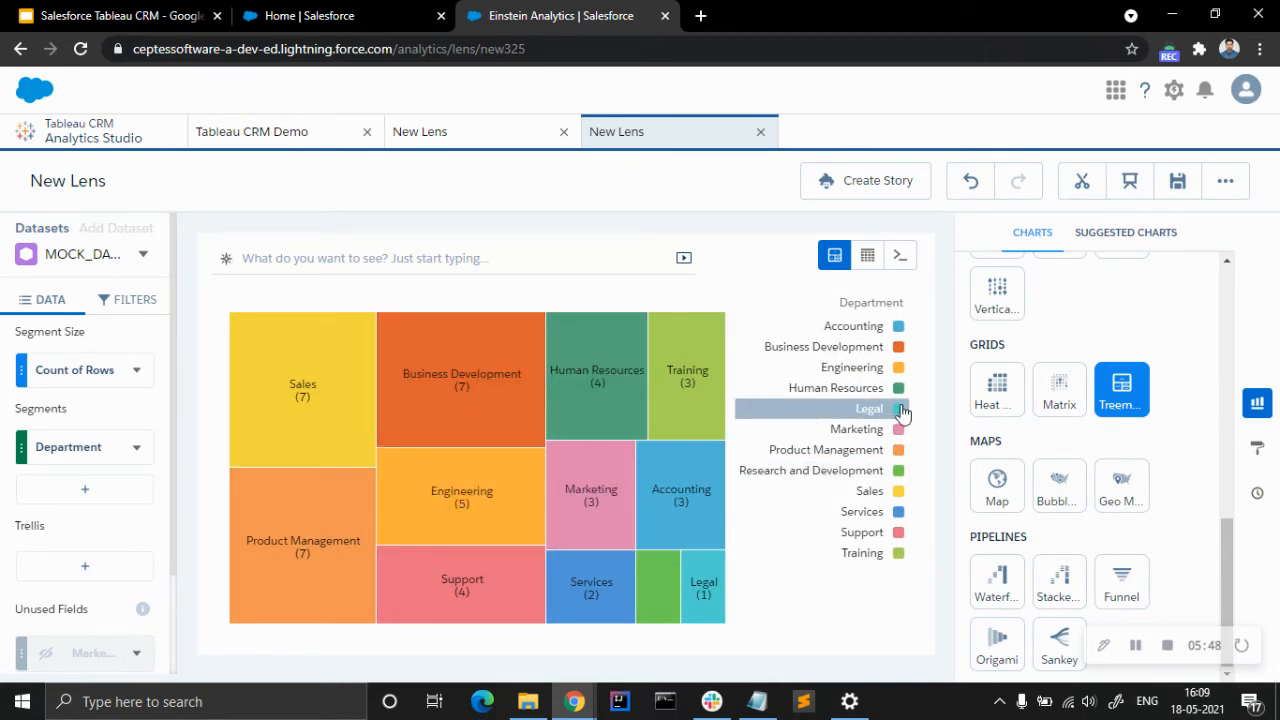
Try the Heat Map, Matrix, Waterfall and Stacked Waterfall charts, and change the chart to a Funnel
{"action": "left_click", "coordinate": [996, 390]}
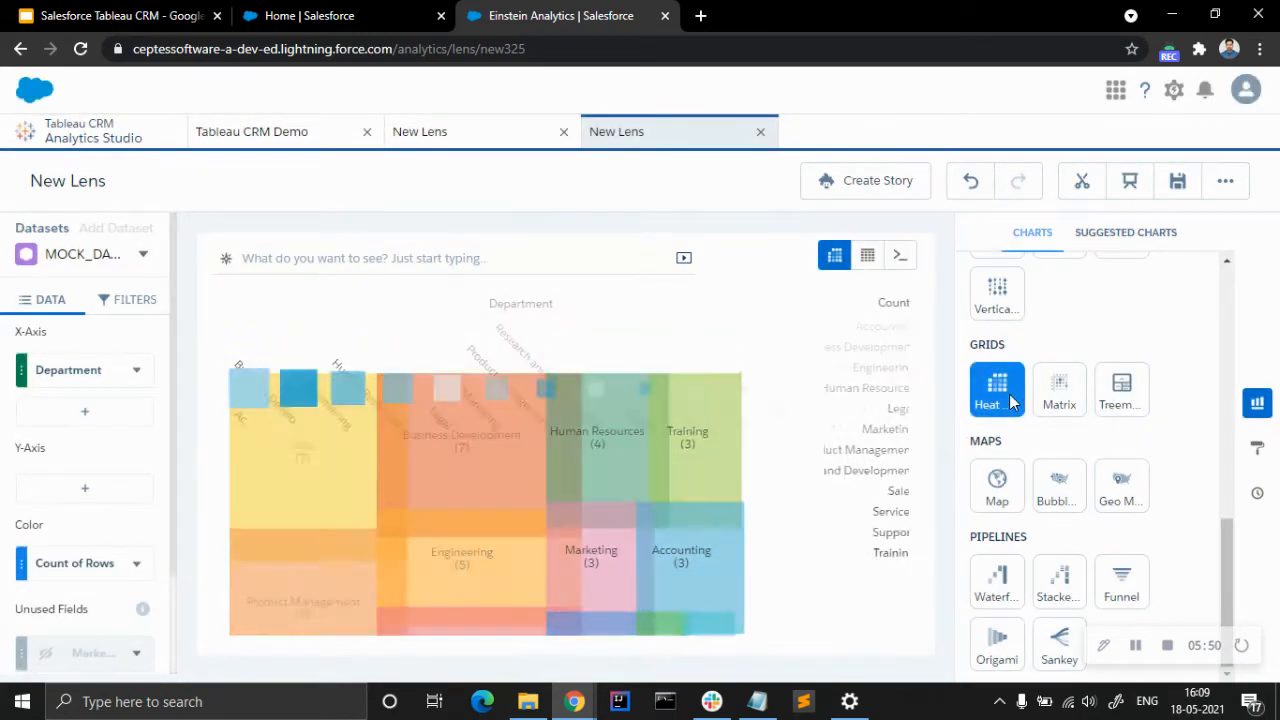
{"action": "left_click", "coordinate": [1060, 392]}
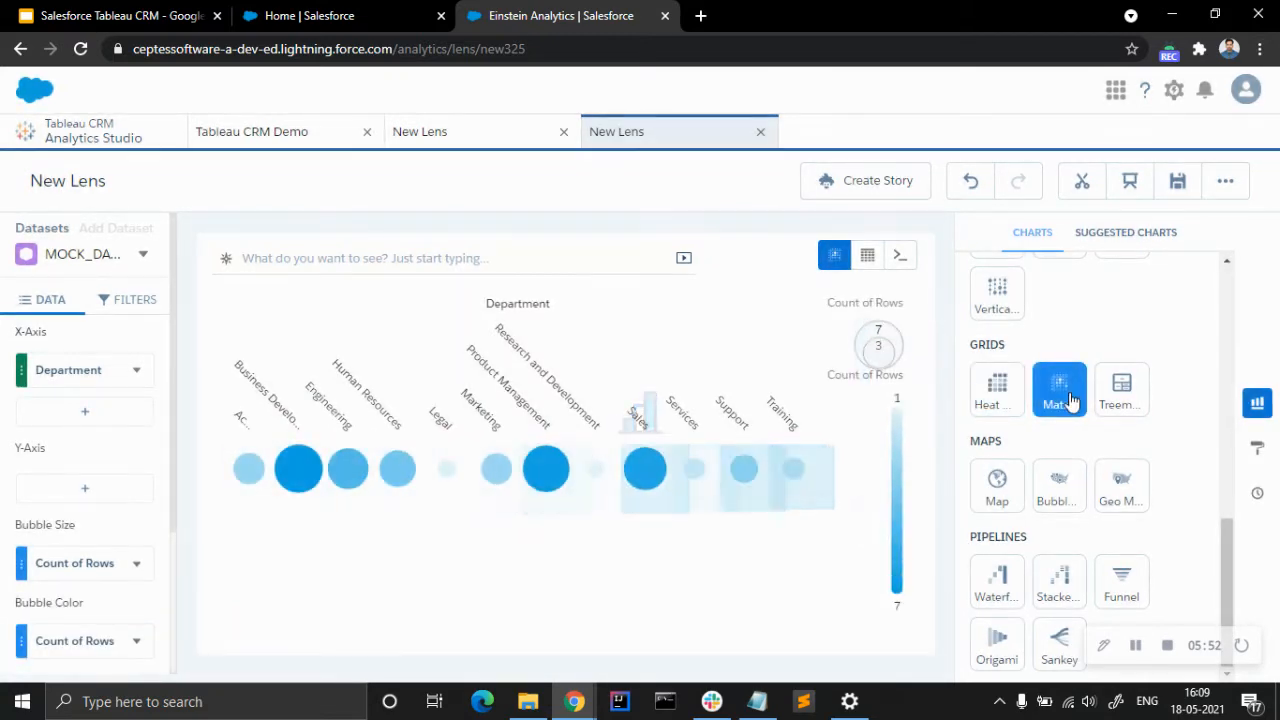
{"action": "left_click", "coordinate": [999, 597]}
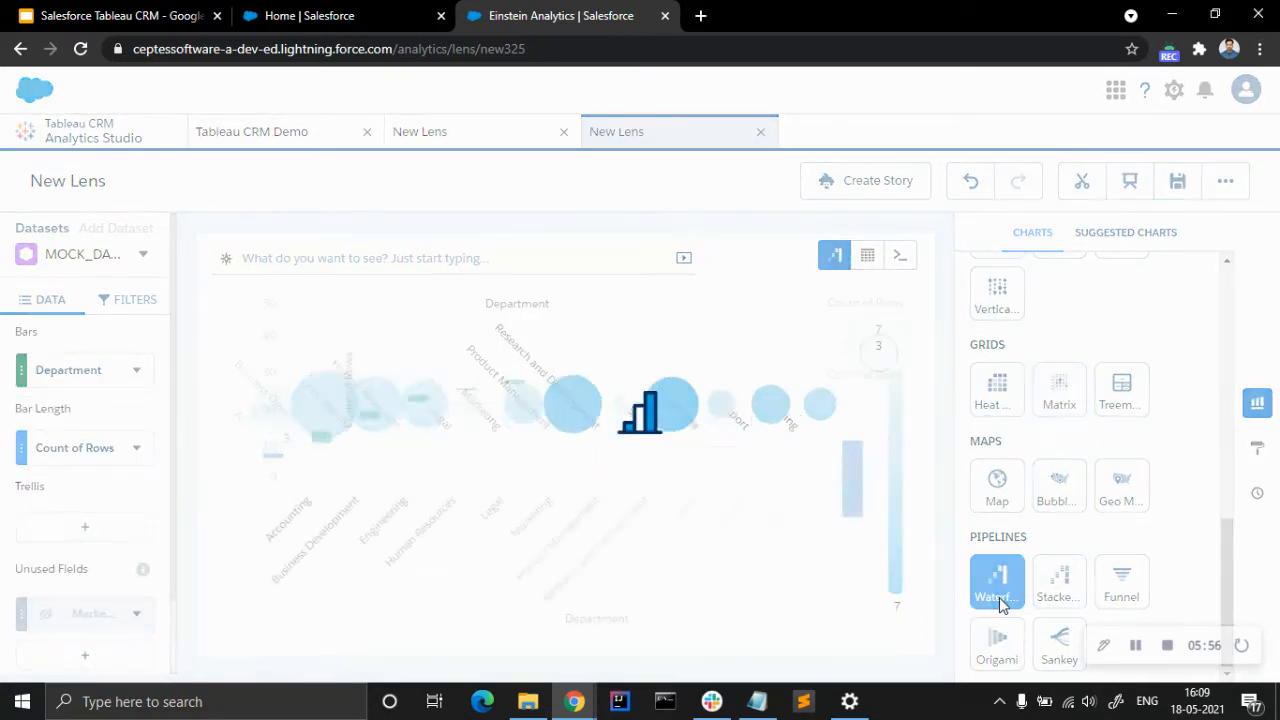
{"action": "left_click", "coordinate": [1062, 583]}
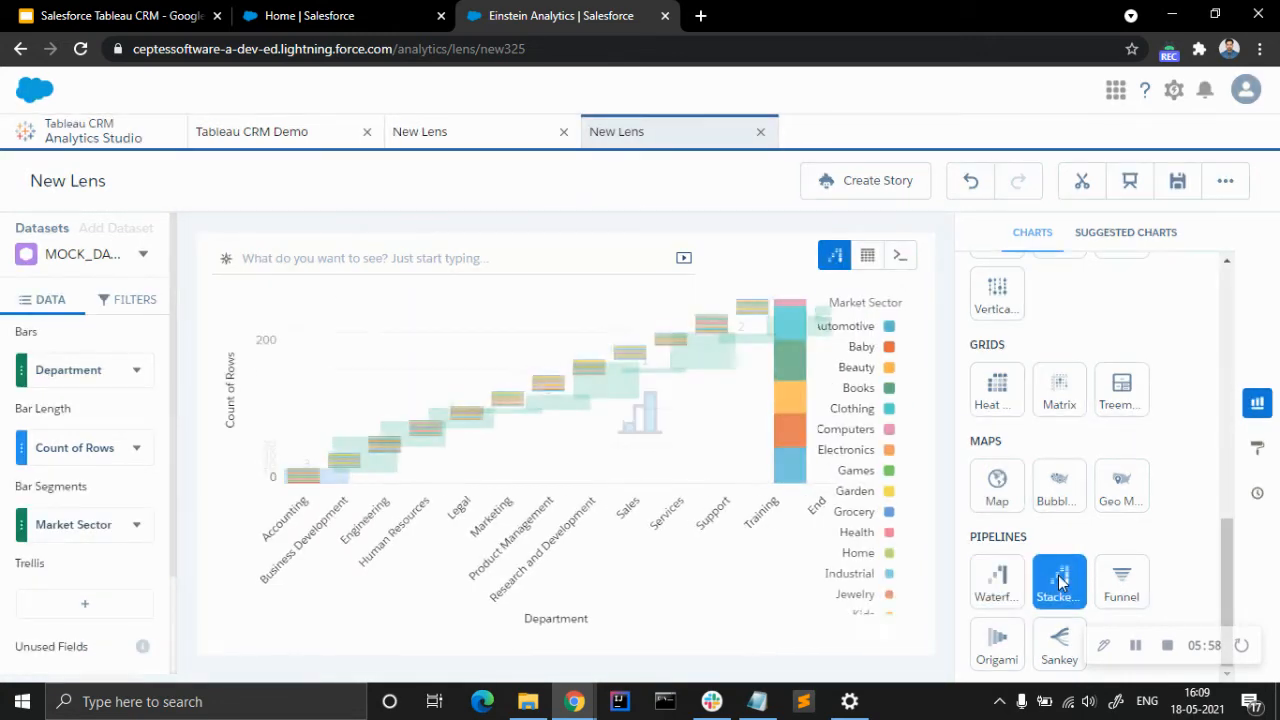
{"action": "left_click", "coordinate": [1122, 582]}
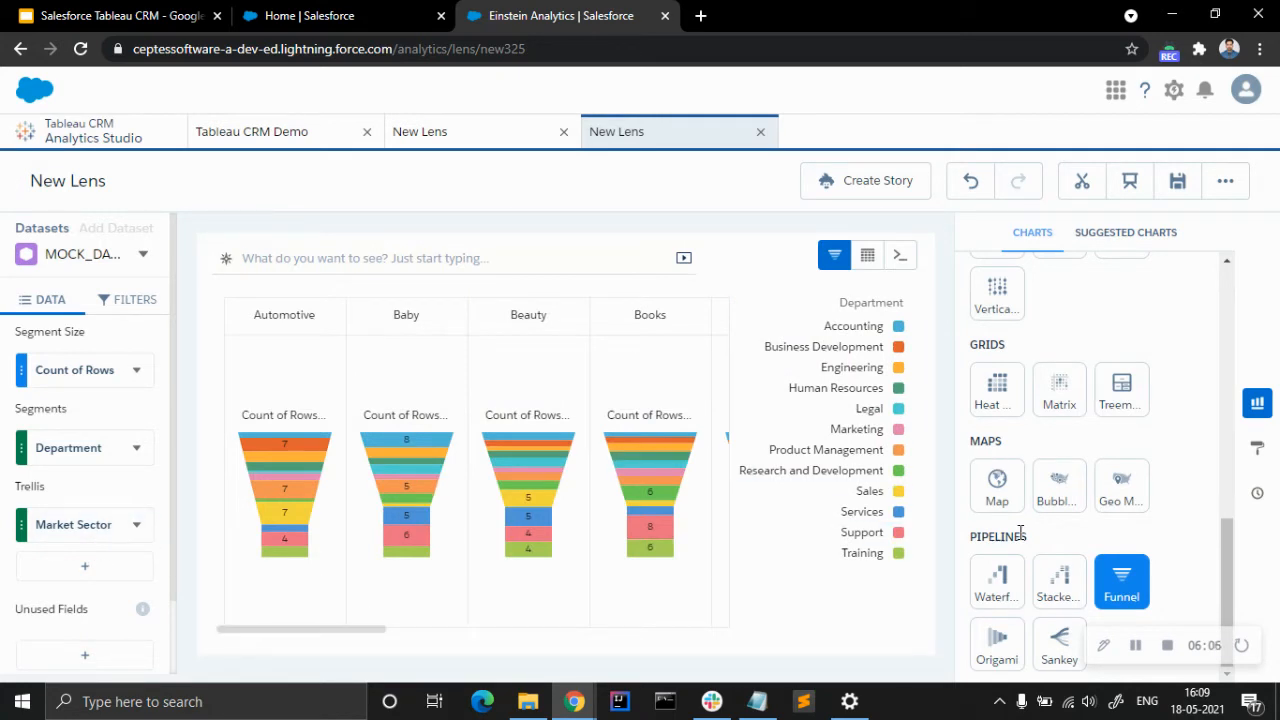
{"action": "scroll", "coordinate": [1115, 509], "scroll_direction": "up", "scroll_amount": 4}
{"action": "scroll", "coordinate": [1117, 508], "scroll_direction": "down", "scroll_amount": 2}
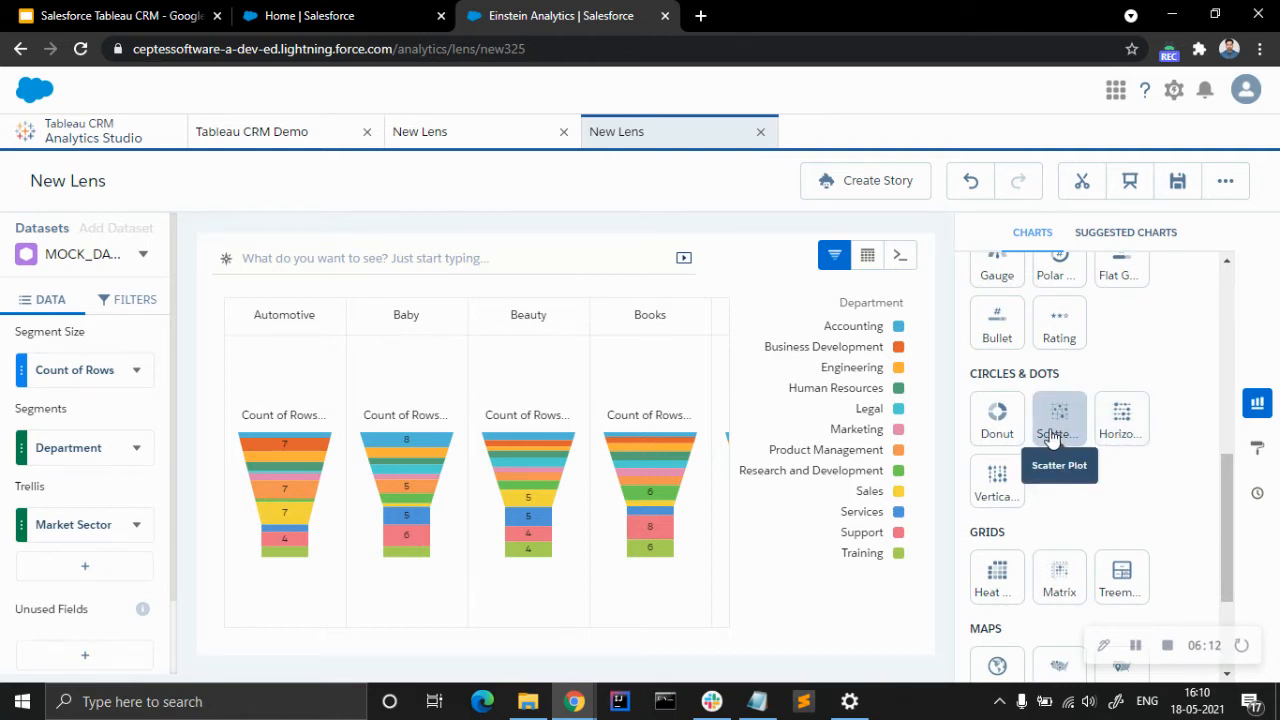
{"action": "scroll", "coordinate": [1065, 425], "scroll_direction": "up", "scroll_amount": 1}
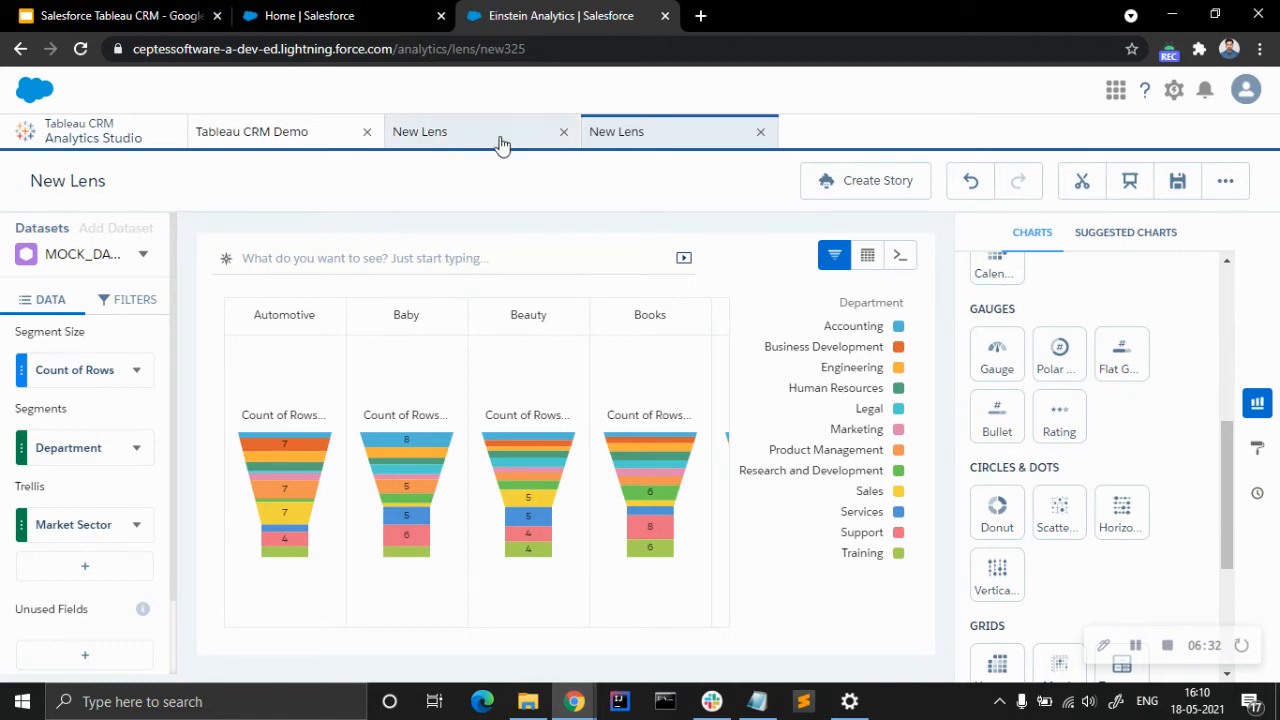
Close both open lenses and discard their unsaved changes
{"action": "left_click", "coordinate": [564, 132]}
{"action": "left_click", "coordinate": [700, 433]}
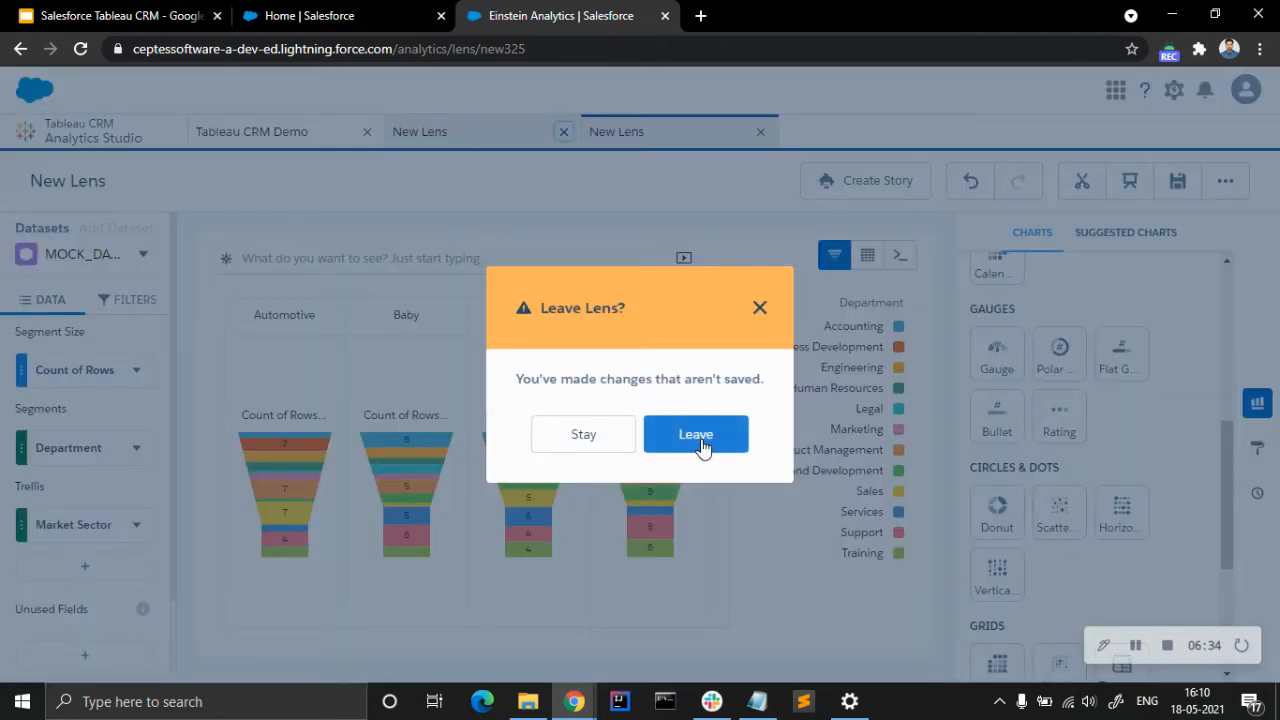
{"action": "left_click", "coordinate": [564, 132]}
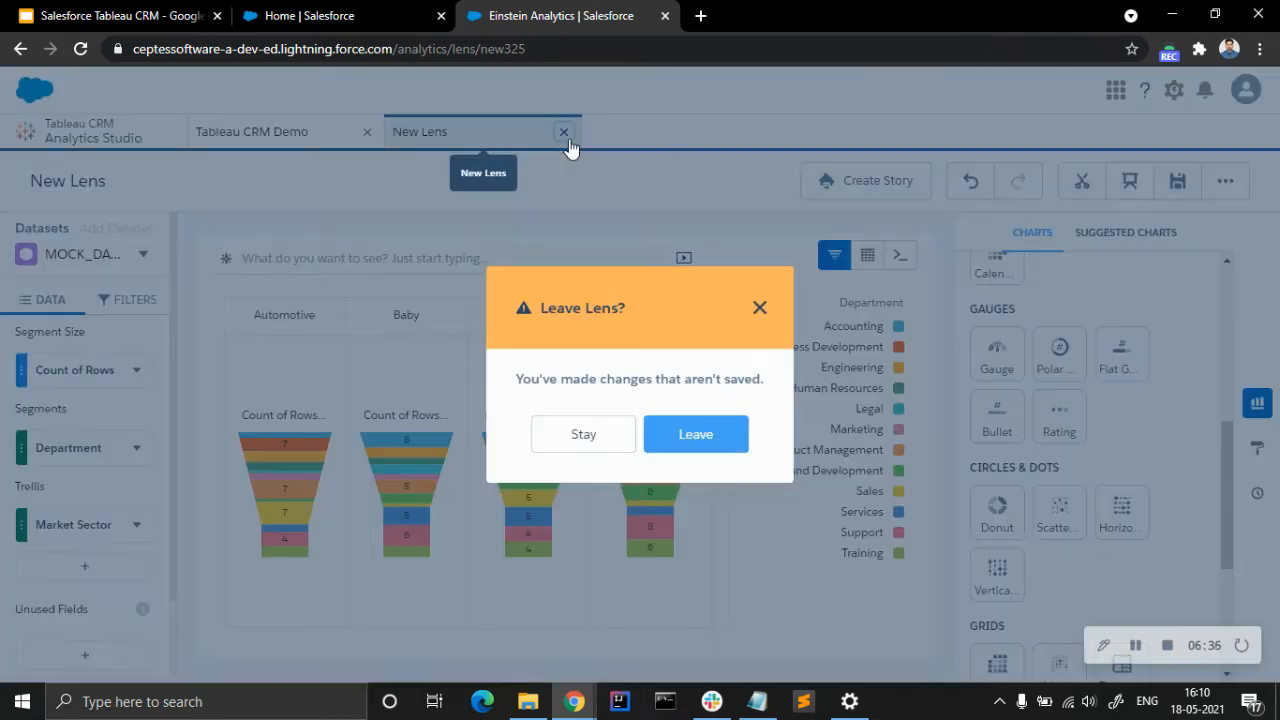
{"action": "left_click", "coordinate": [706, 434]}
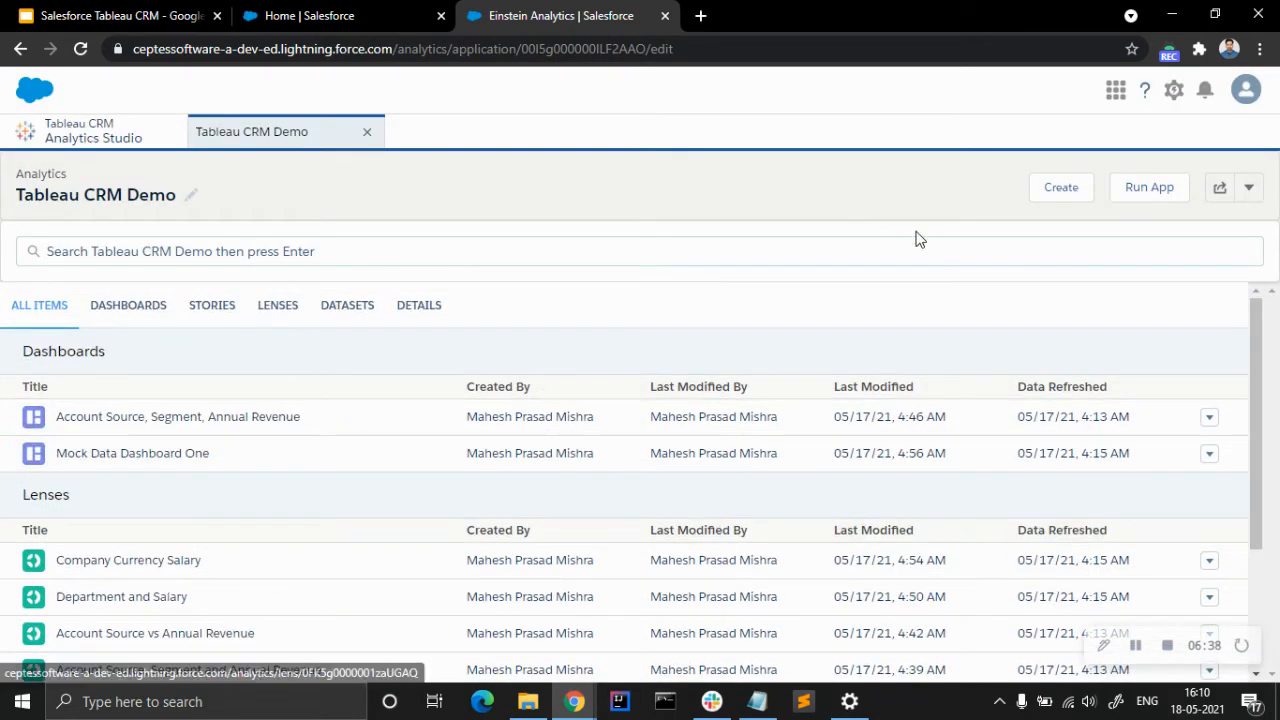
Create a blank dashboard in the Tableau CRM Demo app
{"action": "left_click", "coordinate": [1066, 192]}
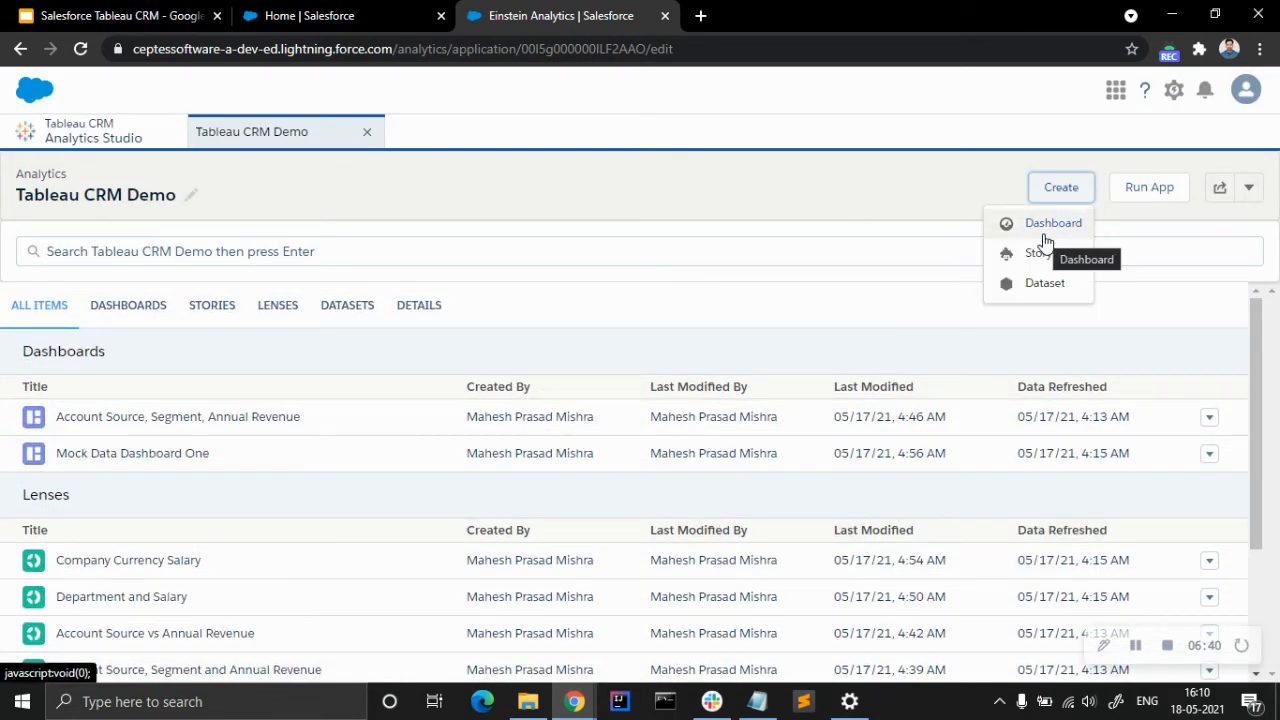
{"action": "left_click", "coordinate": [1044, 234]}
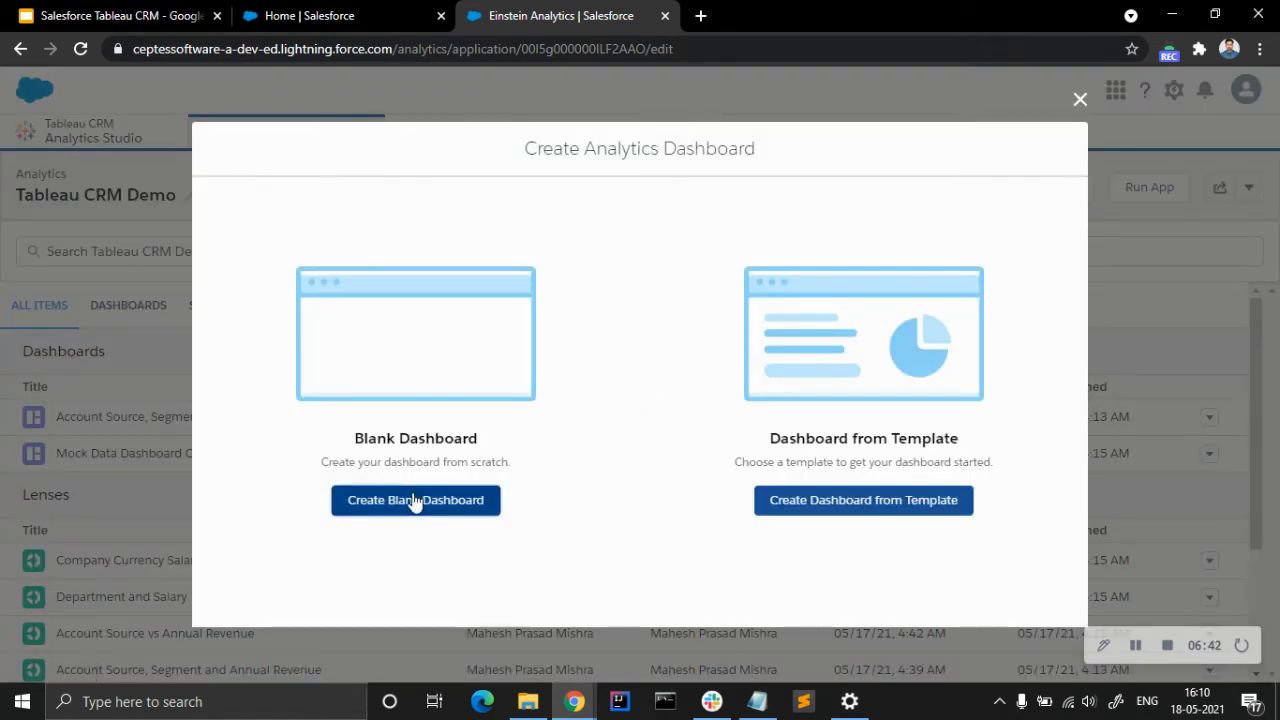
{"action": "left_click", "coordinate": [414, 499]}
{"action": "scroll", "coordinate": [720, 420], "scroll_direction": "down", "scroll_amount": 5}
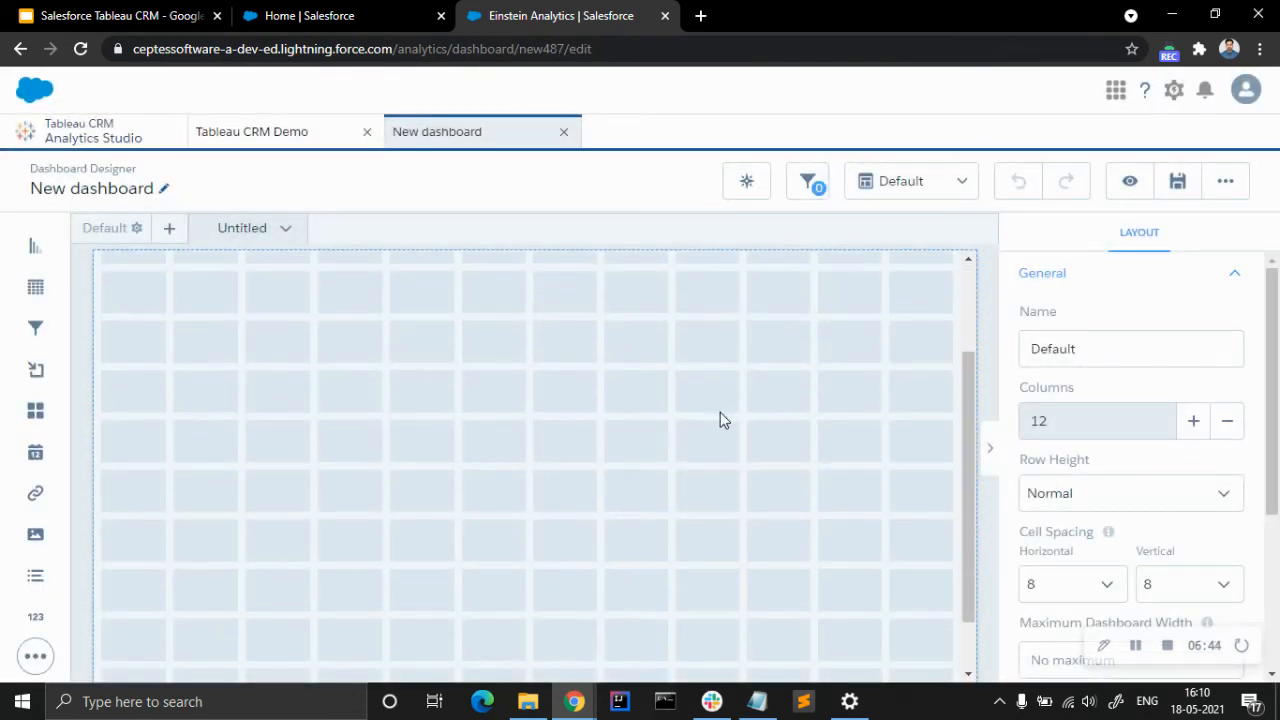
Create a query on the MOCK_DATA dataset with its bars grouped by Department
{"action": "scroll", "coordinate": [573, 461], "scroll_direction": "up", "scroll_amount": 3}
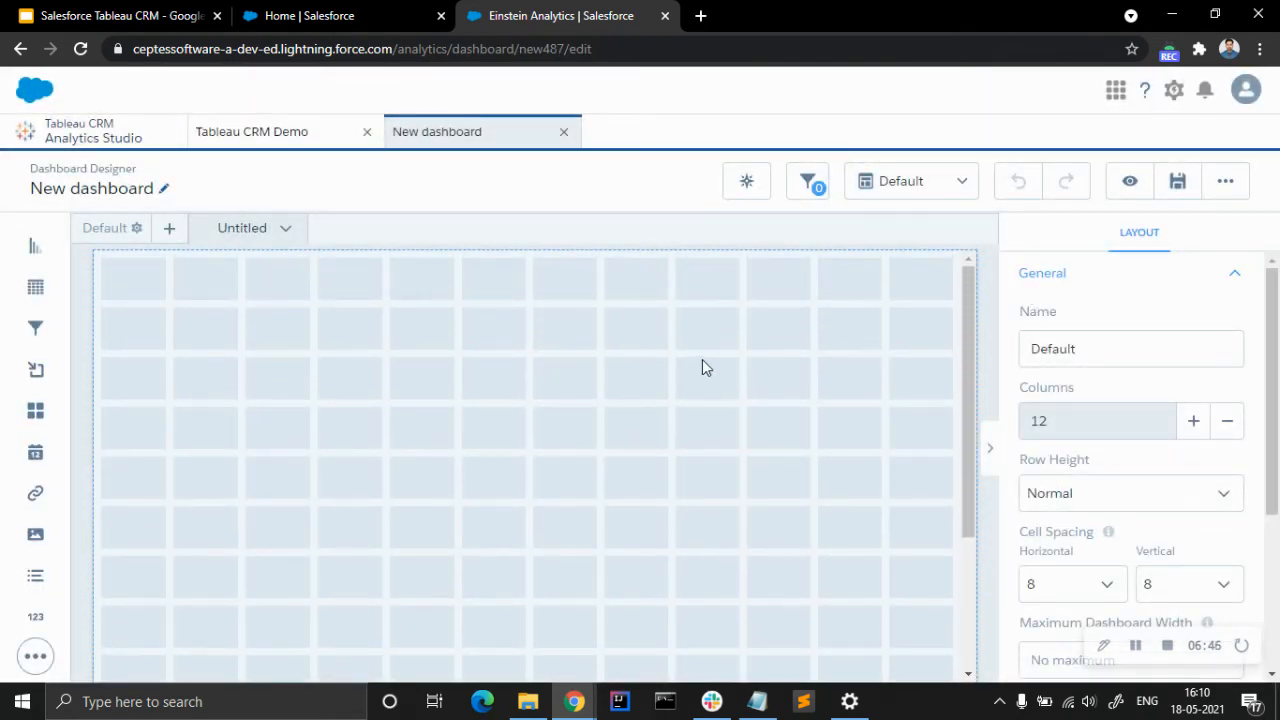
{"action": "left_click", "coordinate": [756, 302]}
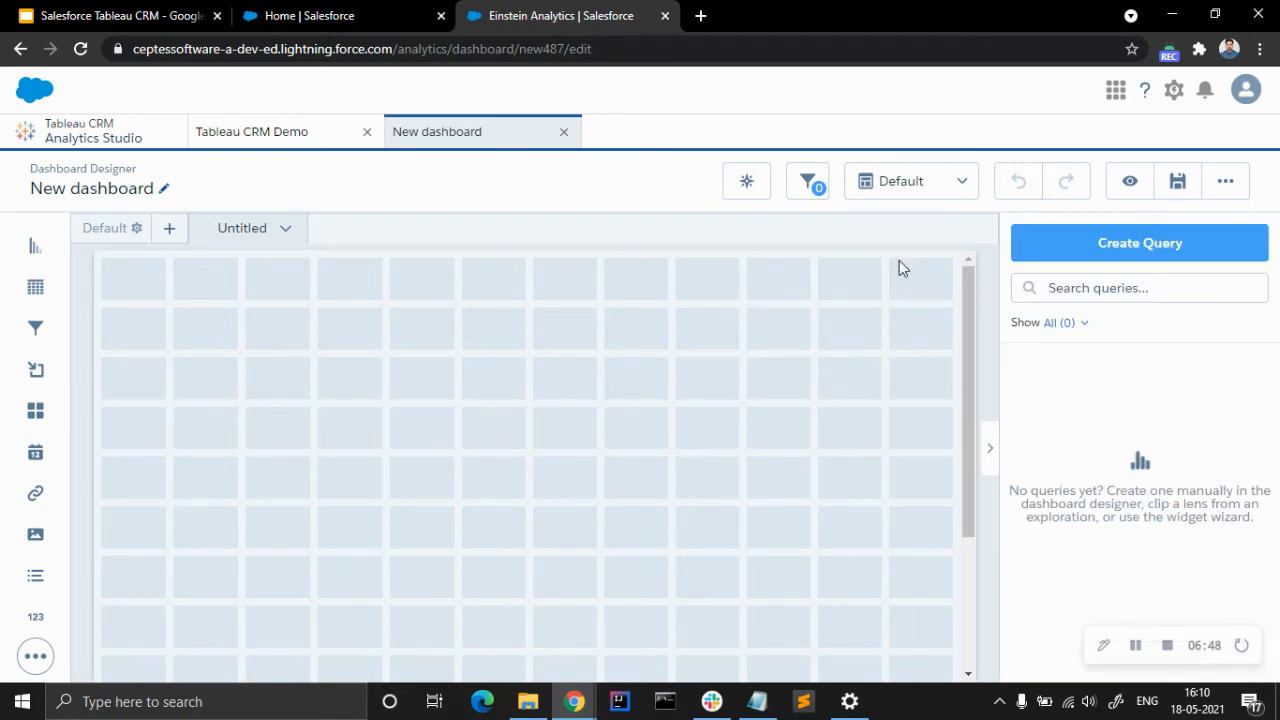
{"action": "left_click", "coordinate": [1075, 240]}
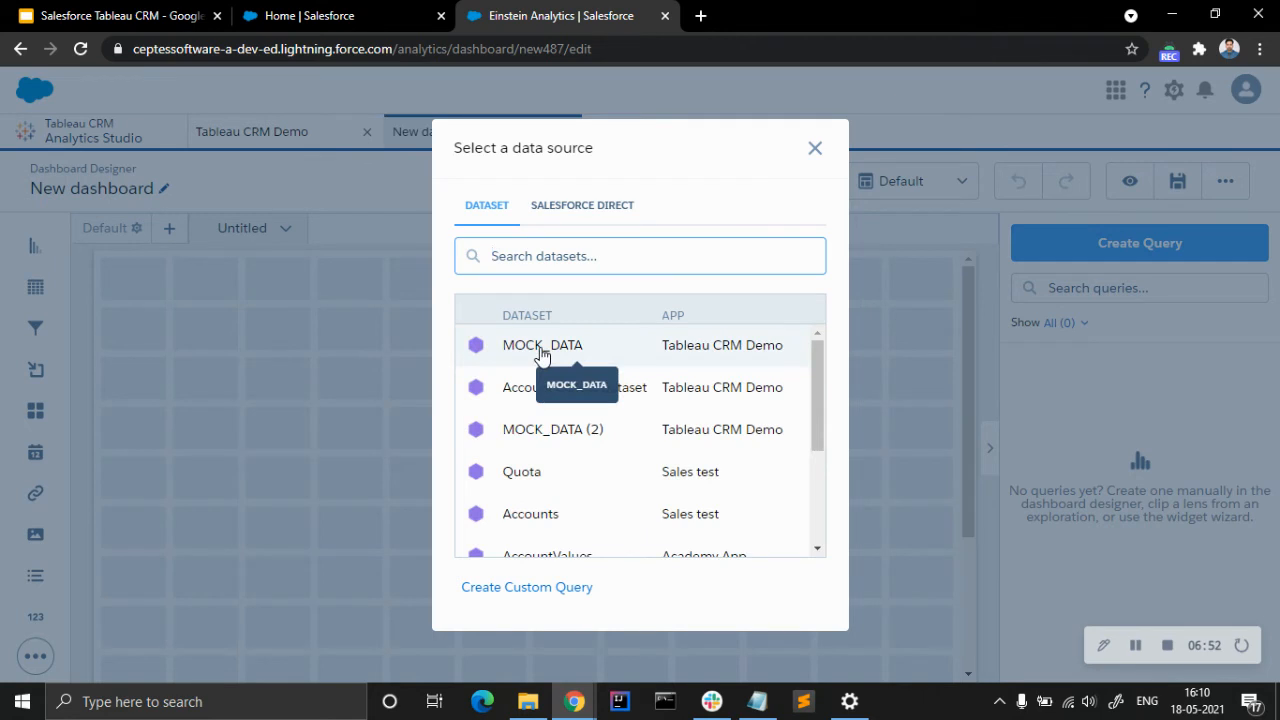
{"action": "left_click", "coordinate": [540, 350]}
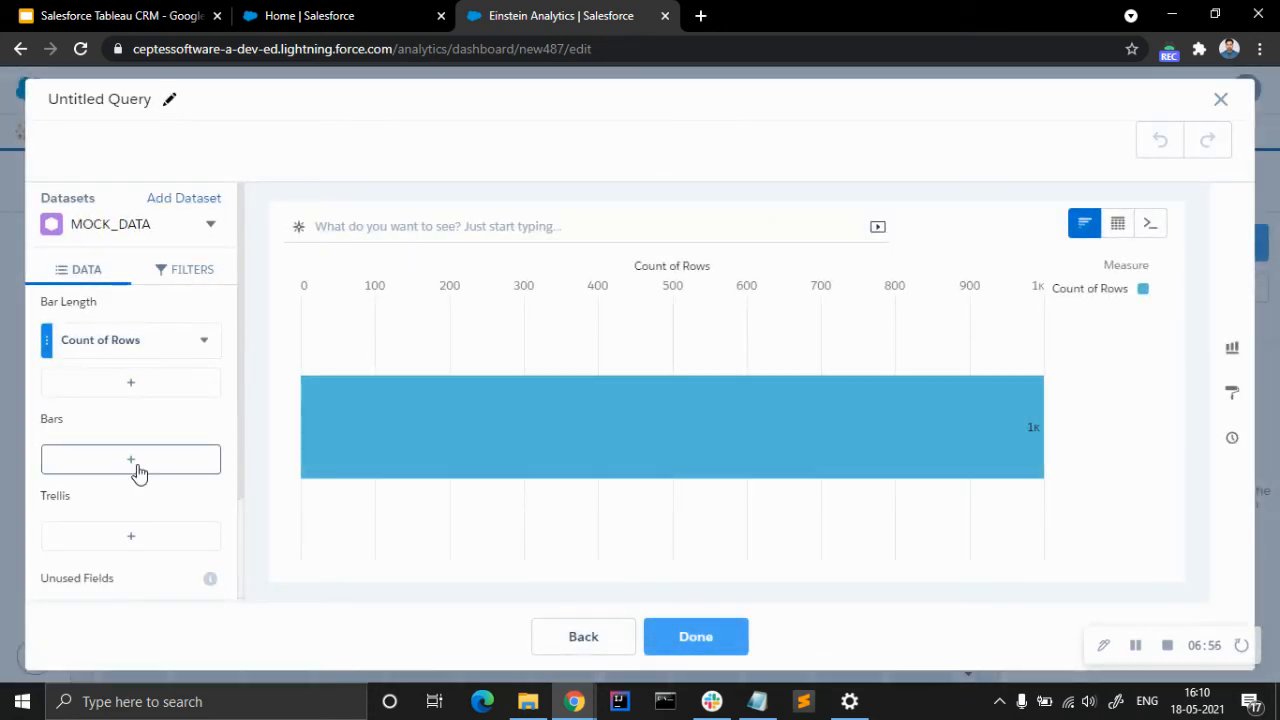
{"action": "left_click", "coordinate": [139, 470]}
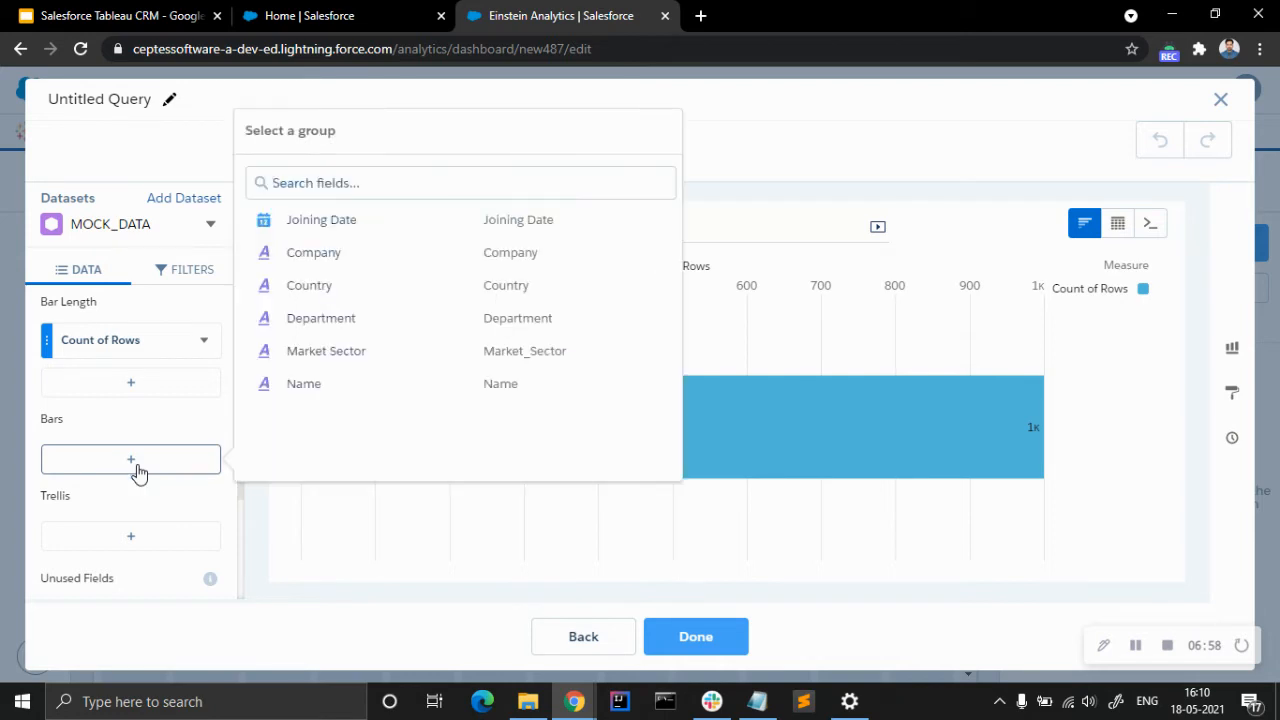
{"action": "left_click", "coordinate": [306, 318]}
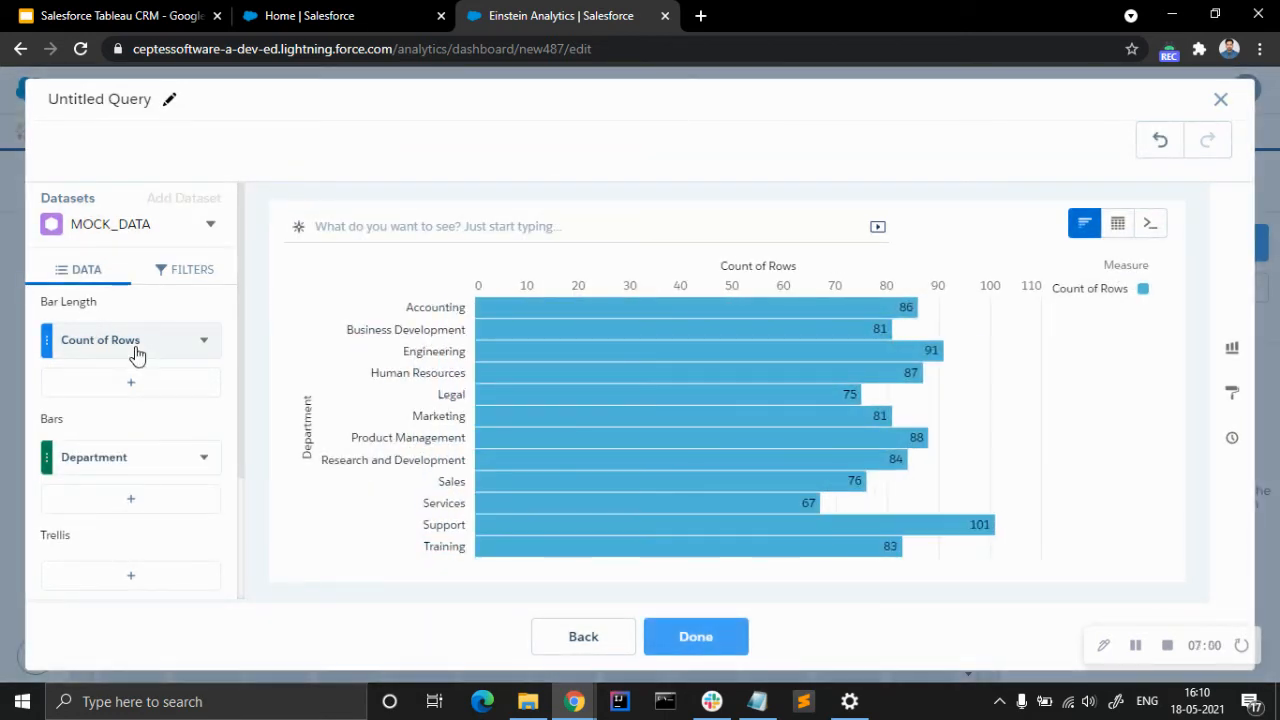
Set the bar length to the average of Salary and sort the bars in descending order
{"action": "left_click", "coordinate": [137, 347]}
{"action": "left_click", "coordinate": [262, 502]}
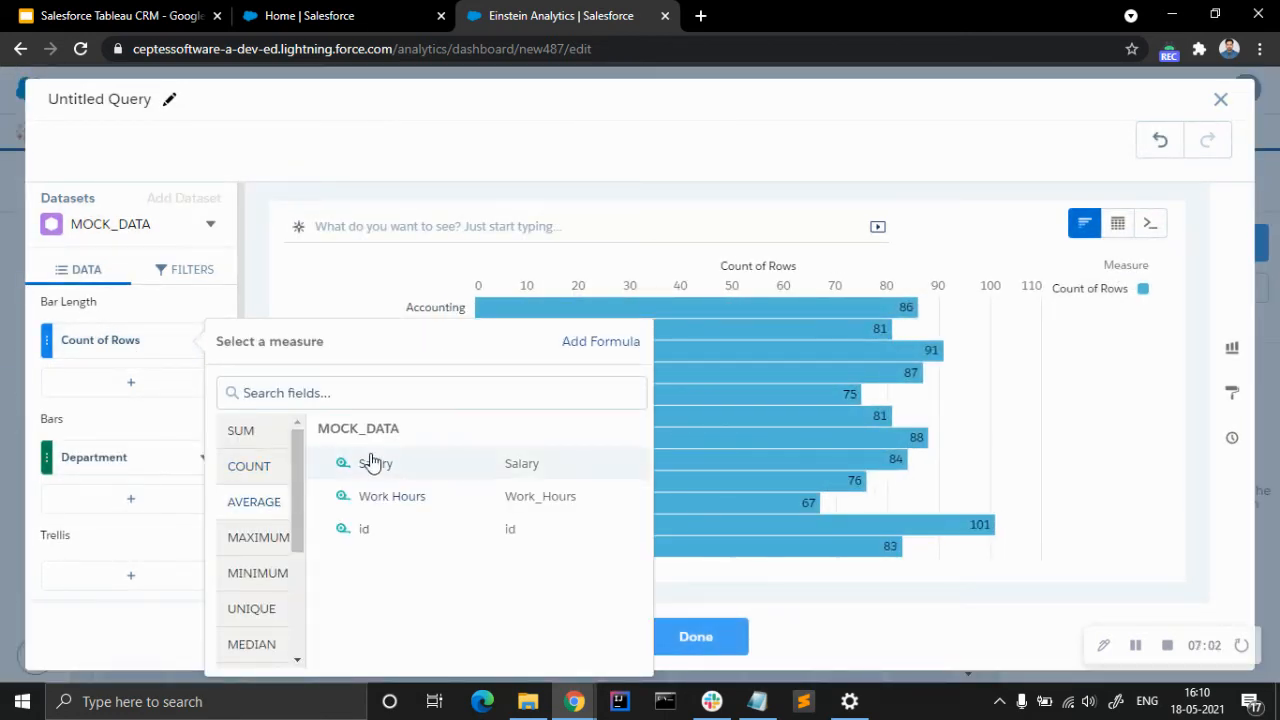
{"action": "left_click", "coordinate": [372, 461]}
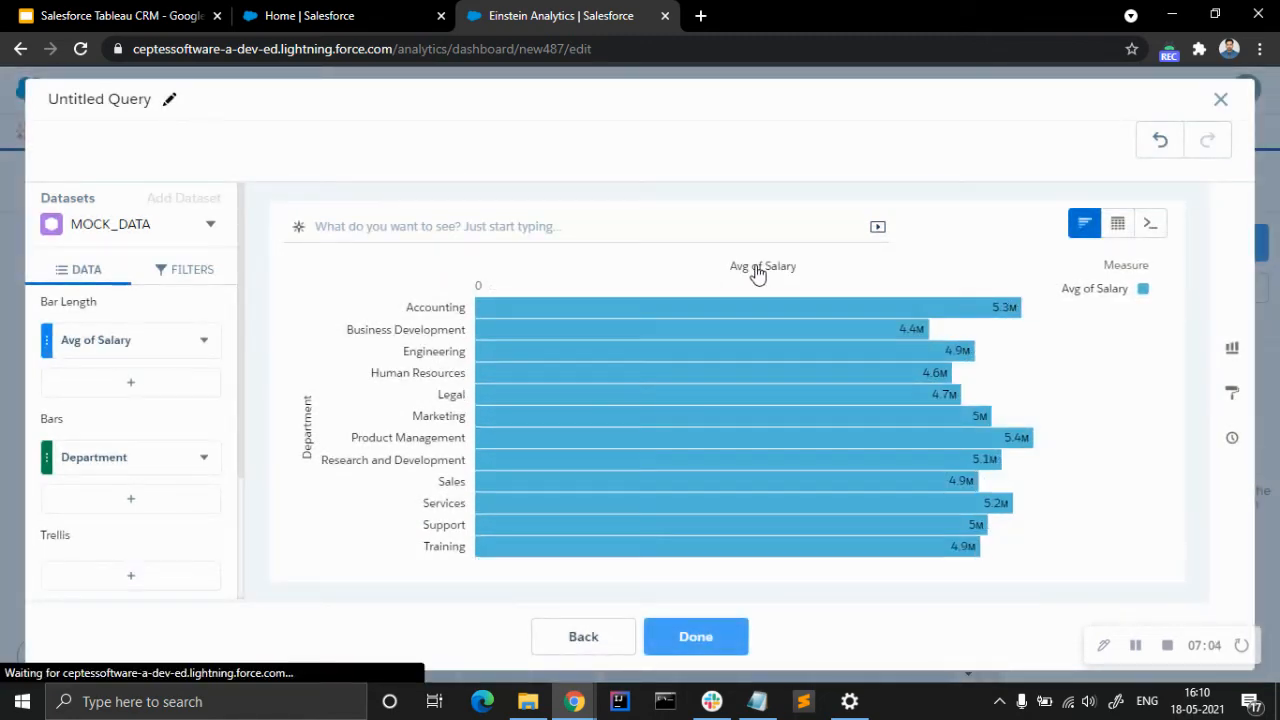
{"action": "left_click", "coordinate": [757, 270]}
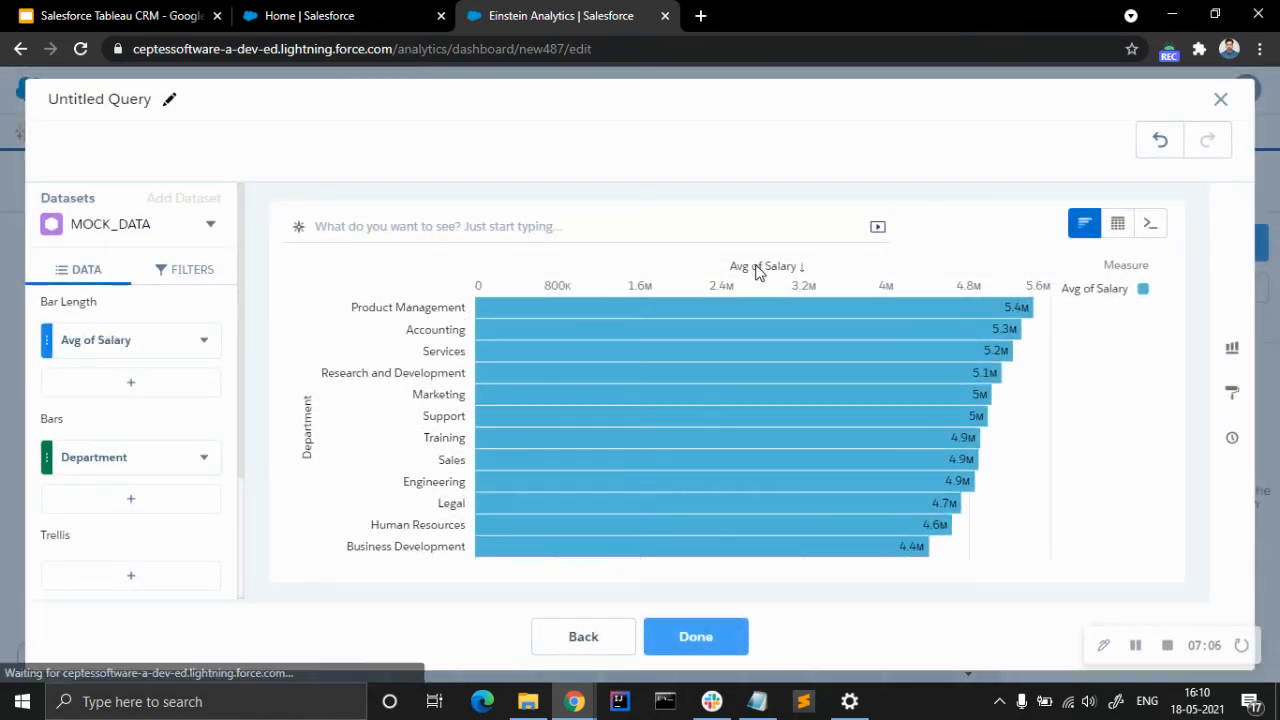
Hide the bar chart's legend and finish the department salary query
{"action": "left_click", "coordinate": [1232, 392]}
{"action": "scroll", "coordinate": [1094, 400], "scroll_direction": "down", "scroll_amount": 5}
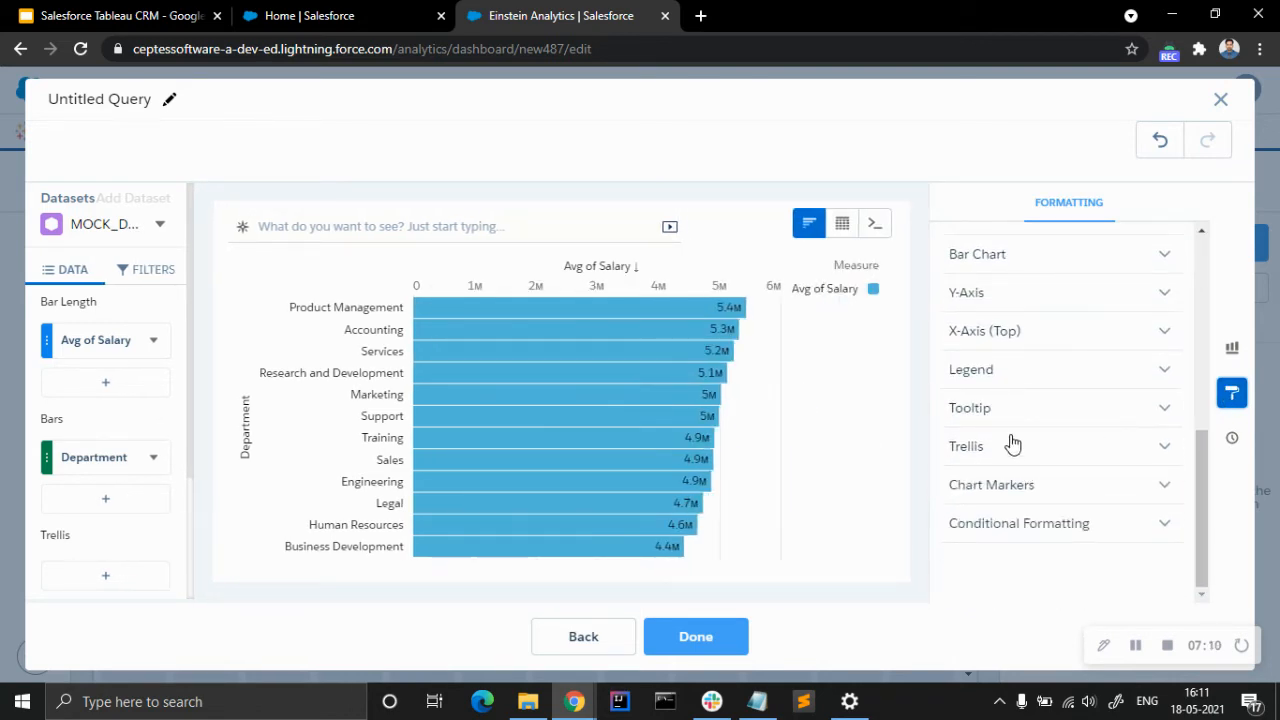
{"action": "left_click", "coordinate": [1003, 379]}
{"action": "left_click", "coordinate": [997, 403]}
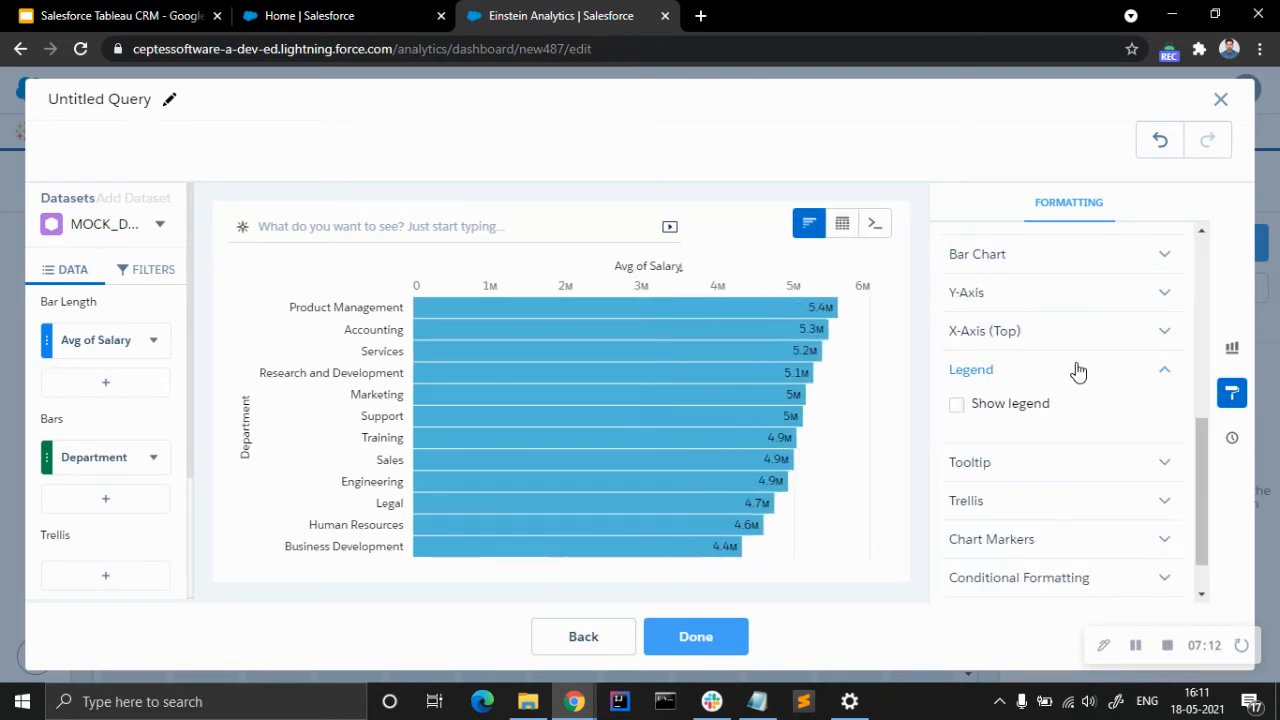
{"action": "left_click", "coordinate": [1162, 369]}
{"action": "left_click", "coordinate": [1232, 352]}
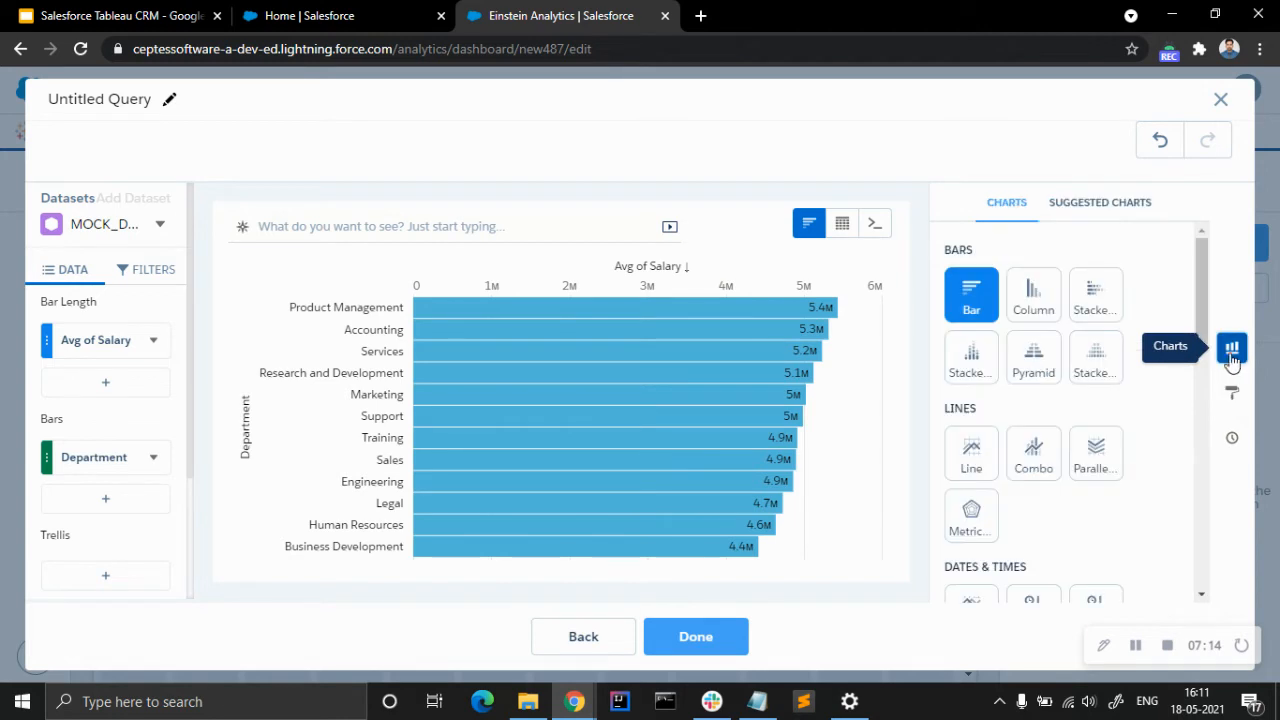
{"action": "mouse_move", "coordinate": [686, 449]}
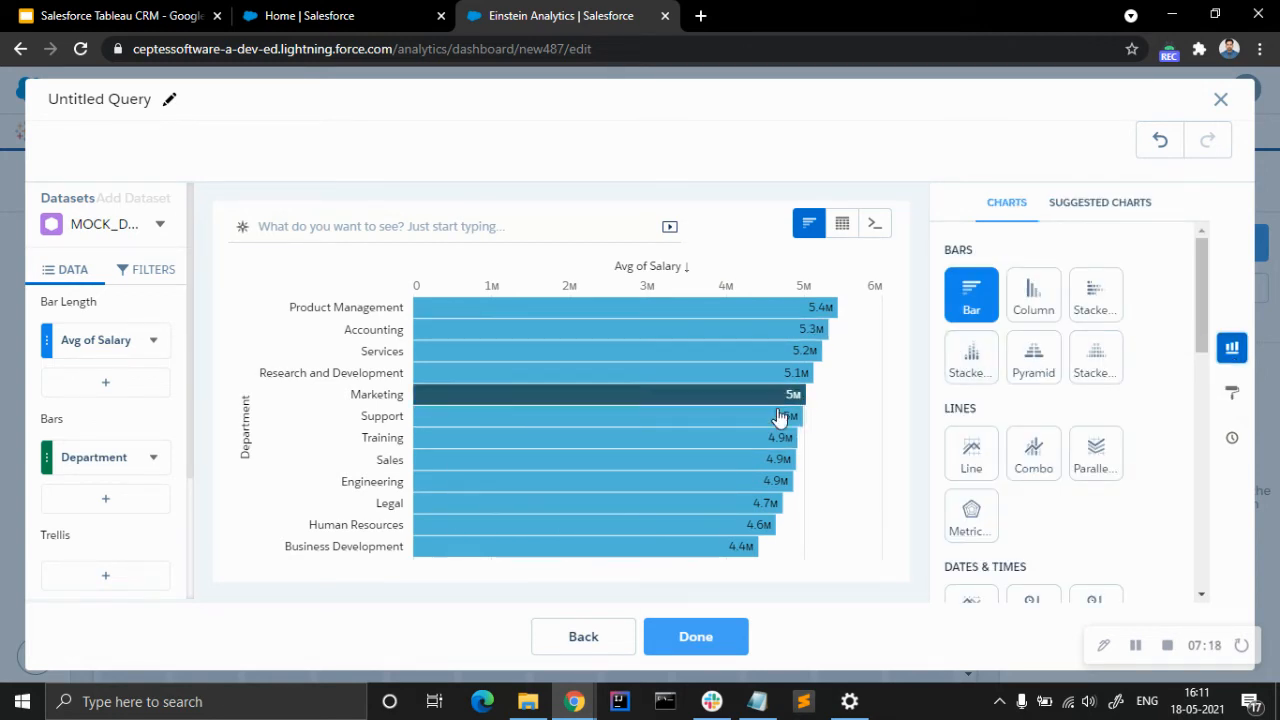
{"action": "scroll", "coordinate": [1207, 314], "scroll_direction": "down", "scroll_amount": 5}
{"action": "scroll", "coordinate": [1168, 337], "scroll_direction": "up", "scroll_amount": 4}
{"action": "left_click", "coordinate": [702, 645]}
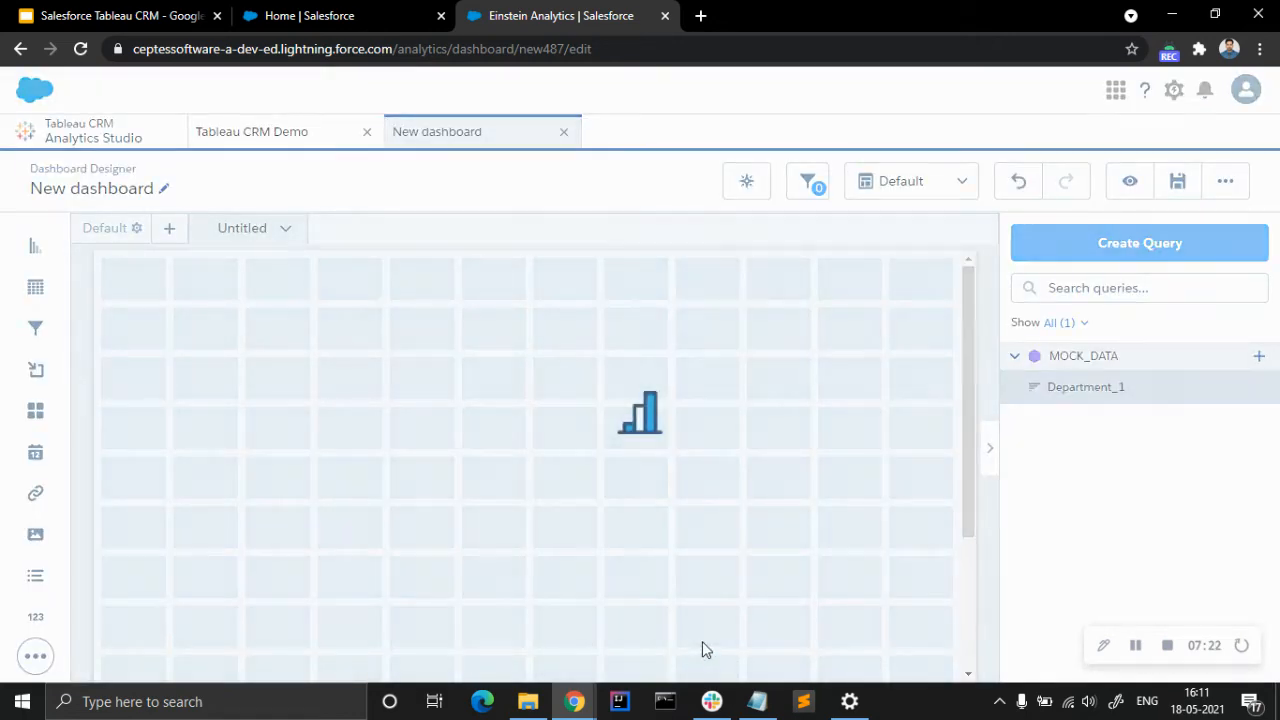
Place the Department_1 bar chart on the right half of the dashboard grid, sized six columns wide and seven rows high
{"action": "left_click_drag", "start_coordinate": [1088, 390], "coordinate": [934, 340]}
{"action": "left_click_drag", "start_coordinate": [1063, 392], "coordinate": [930, 585]}
{"action": "left_click", "coordinate": [603, 440]}
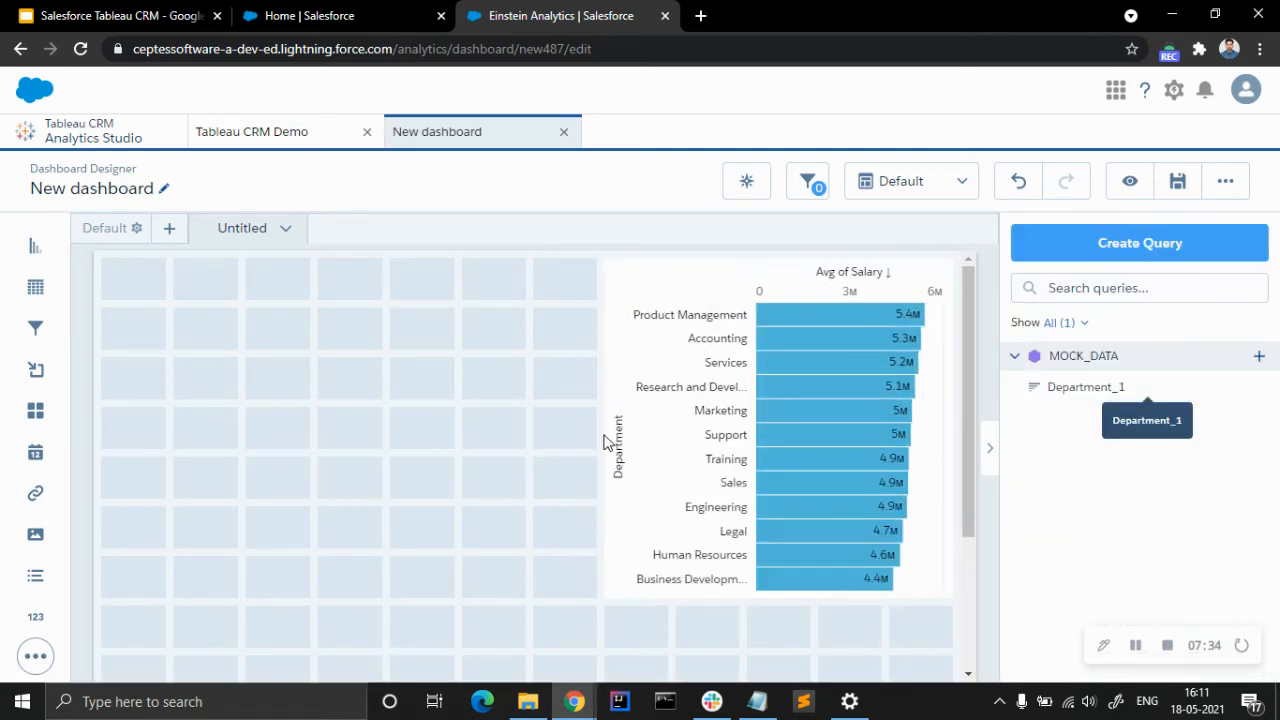
{"action": "left_click", "coordinate": [642, 418]}
{"action": "left_click_drag", "start_coordinate": [612, 434], "coordinate": [546, 436]}
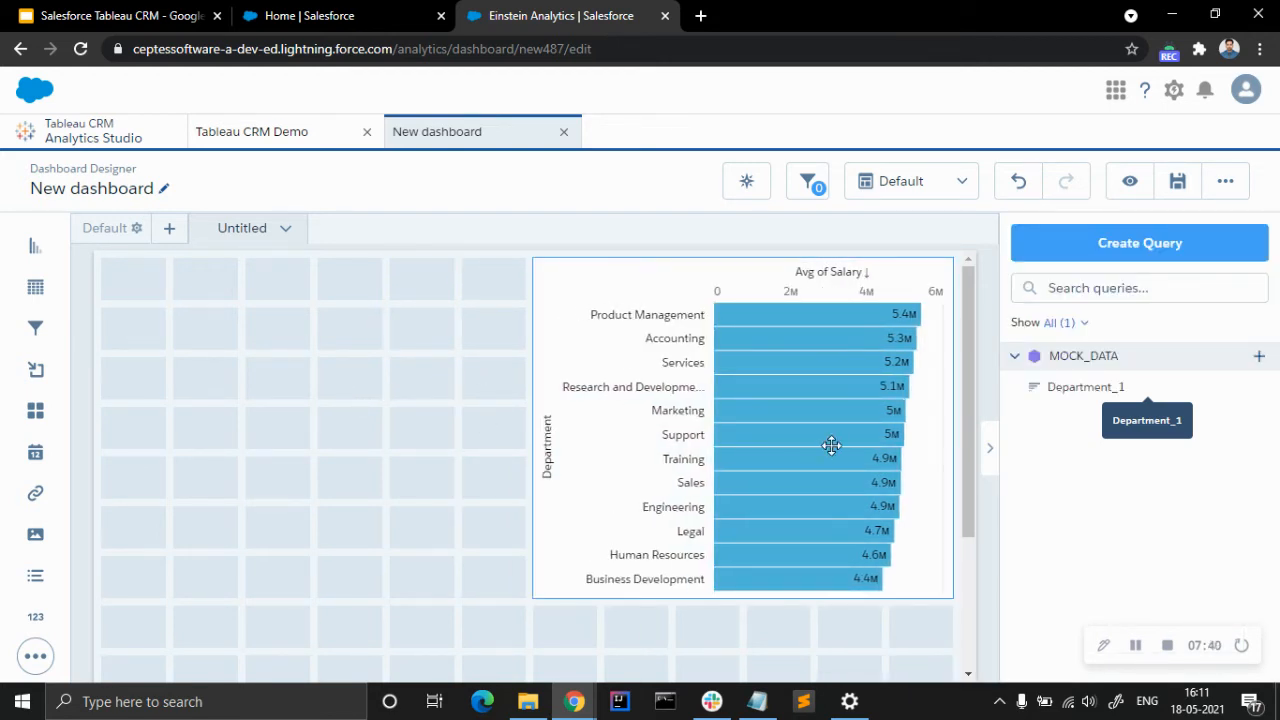
Create a second query on MOCK_DATA showing the average of Salary grouped by Country
{"action": "left_click", "coordinate": [1025, 250]}
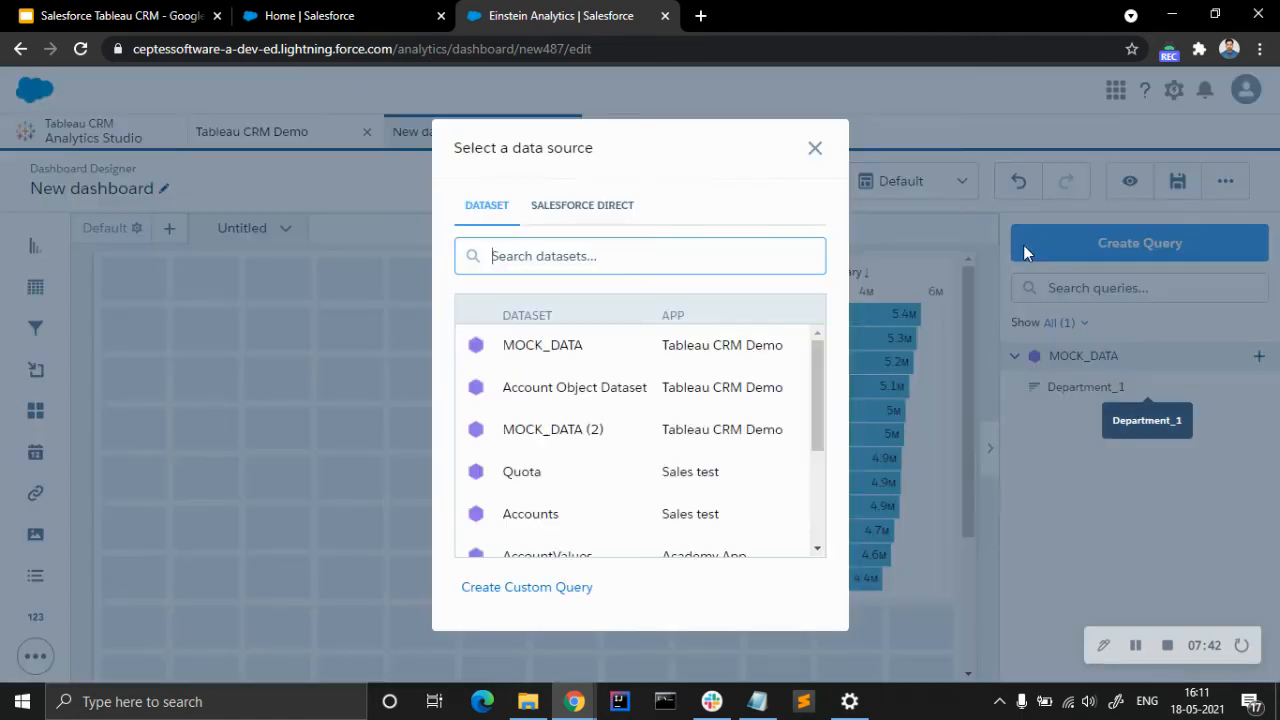
{"action": "left_click", "coordinate": [549, 345]}
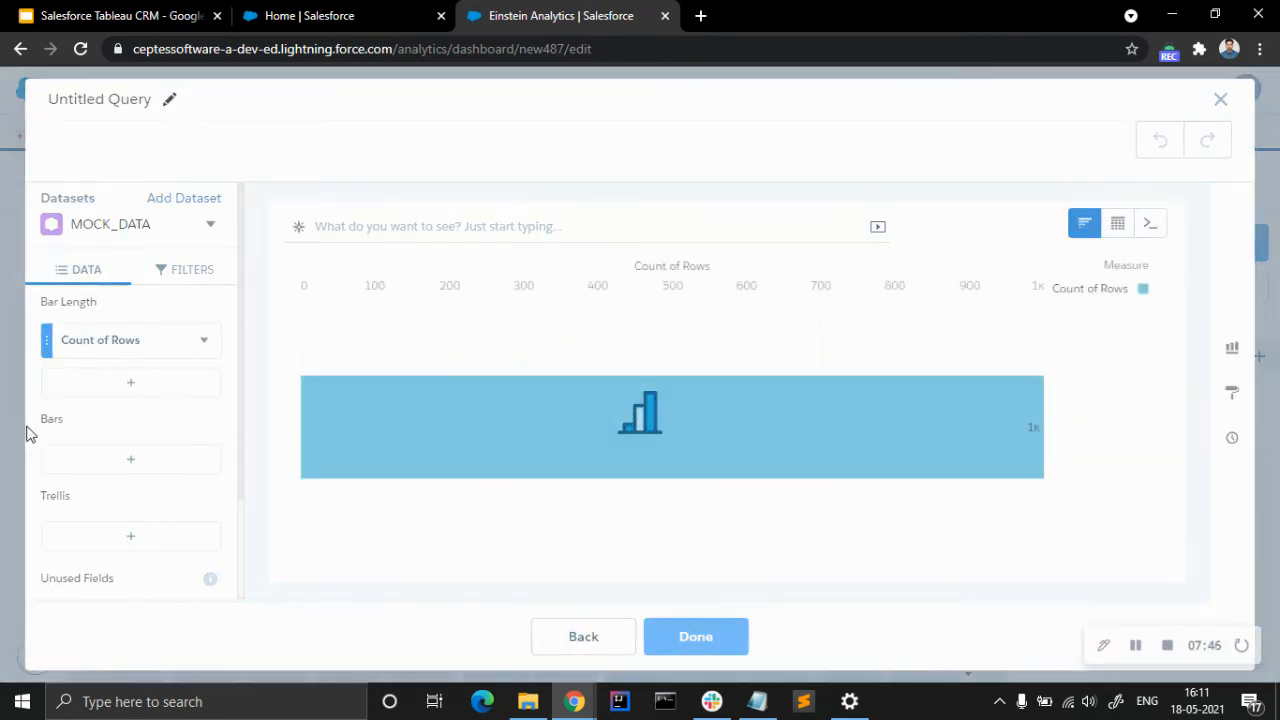
{"action": "left_click", "coordinate": [106, 467]}
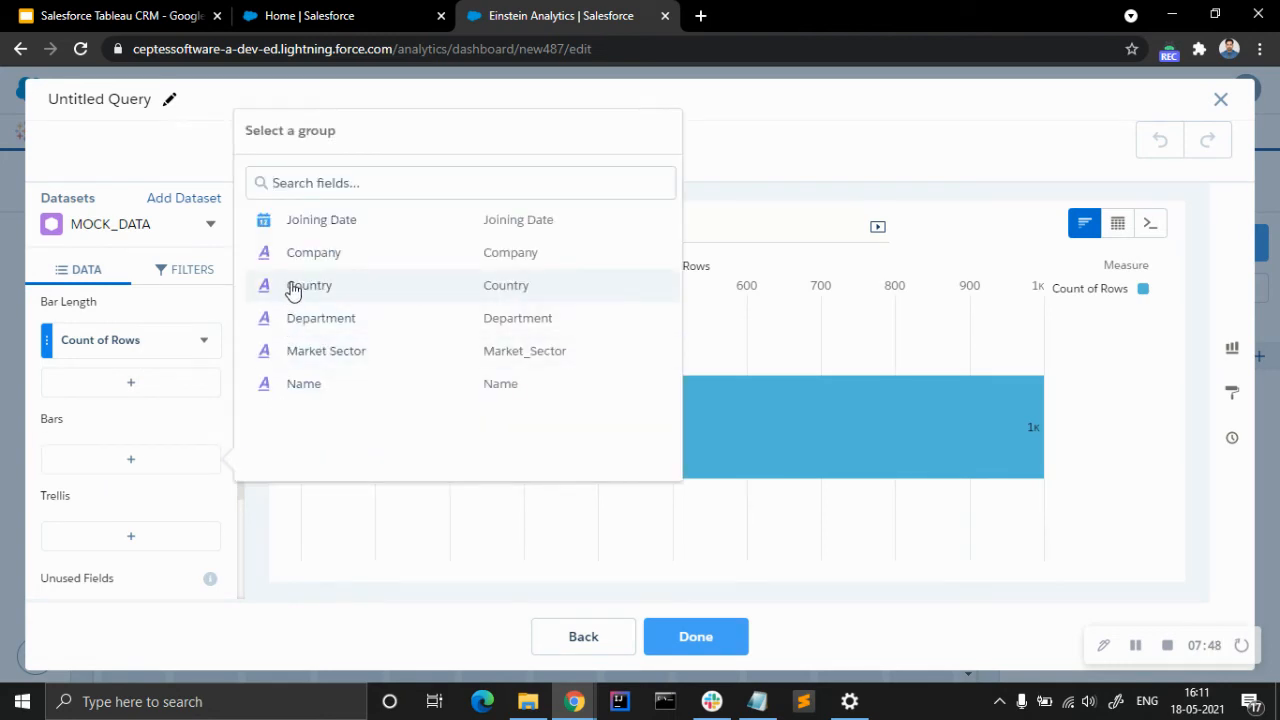
{"action": "left_click", "coordinate": [288, 286]}
{"action": "left_click", "coordinate": [129, 342]}
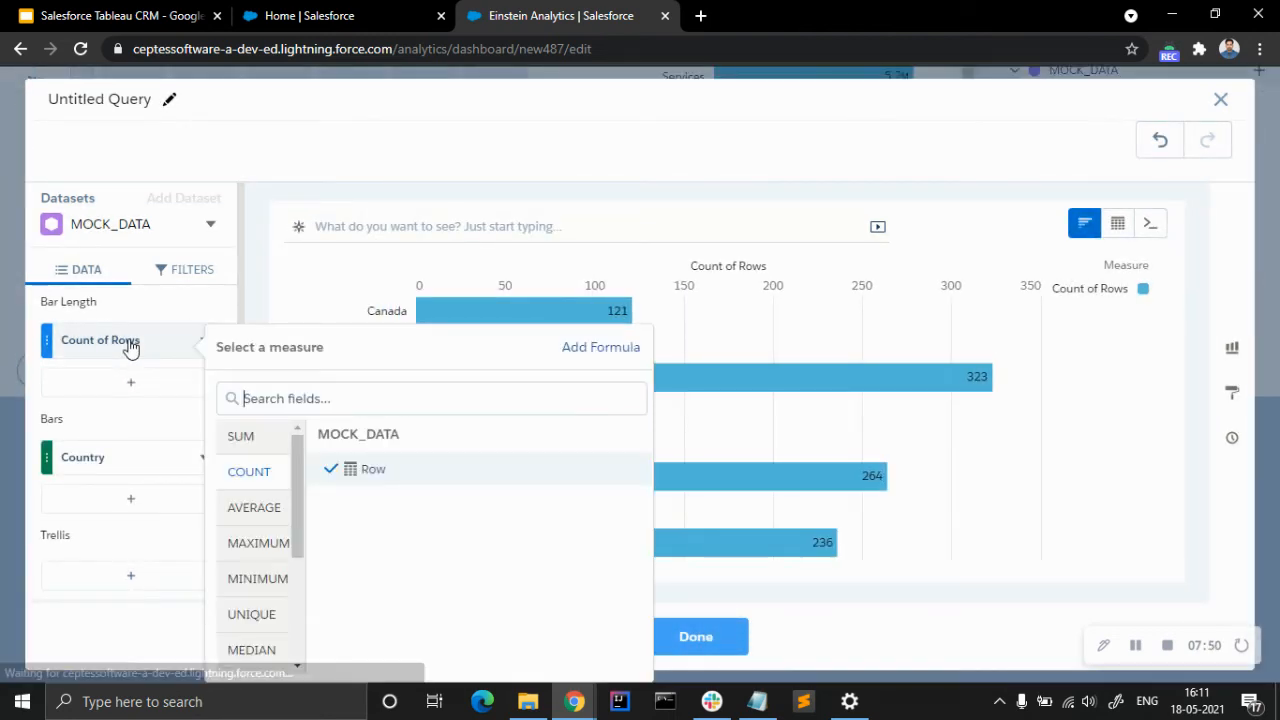
{"action": "left_click", "coordinate": [256, 505]}
{"action": "left_click", "coordinate": [376, 464]}
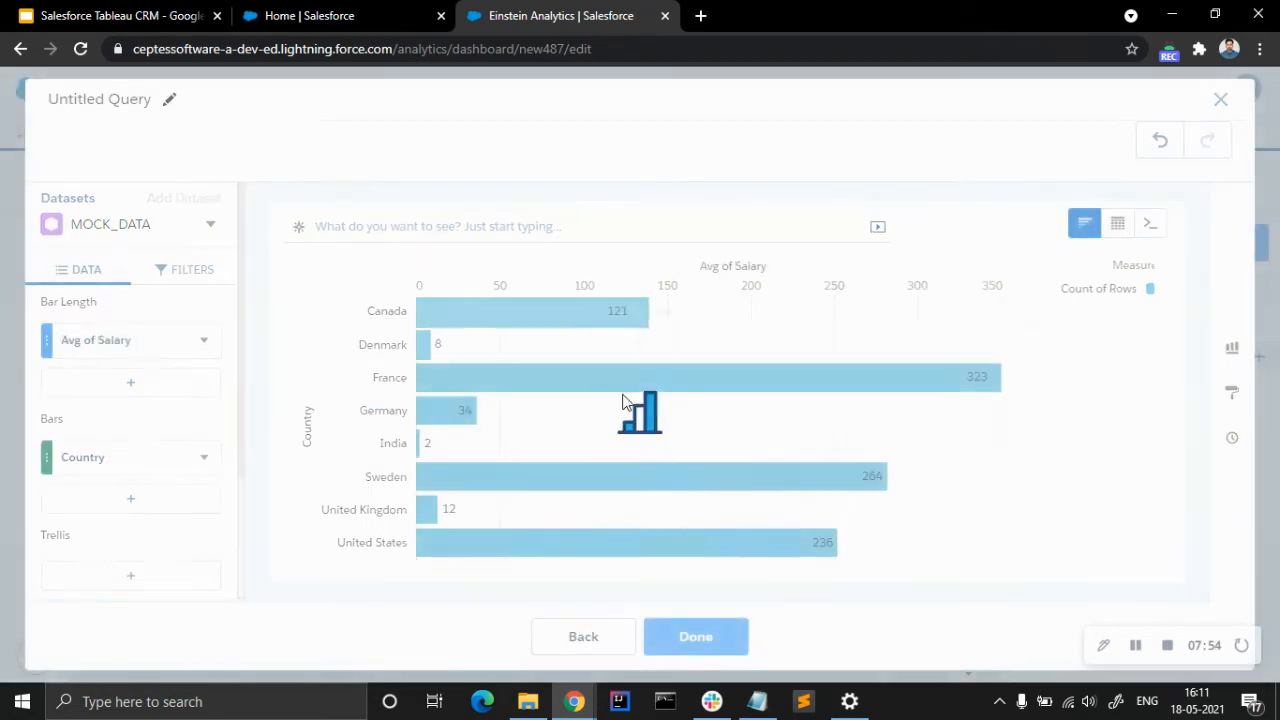
Change the country salary chart to a Treemap
{"action": "left_click", "coordinate": [1231, 350]}
{"action": "scroll", "coordinate": [1022, 485], "scroll_direction": "down", "scroll_amount": 1}
{"action": "scroll", "coordinate": [1022, 485], "scroll_direction": "down", "scroll_amount": 5}
{"action": "left_click", "coordinate": [1096, 326]}
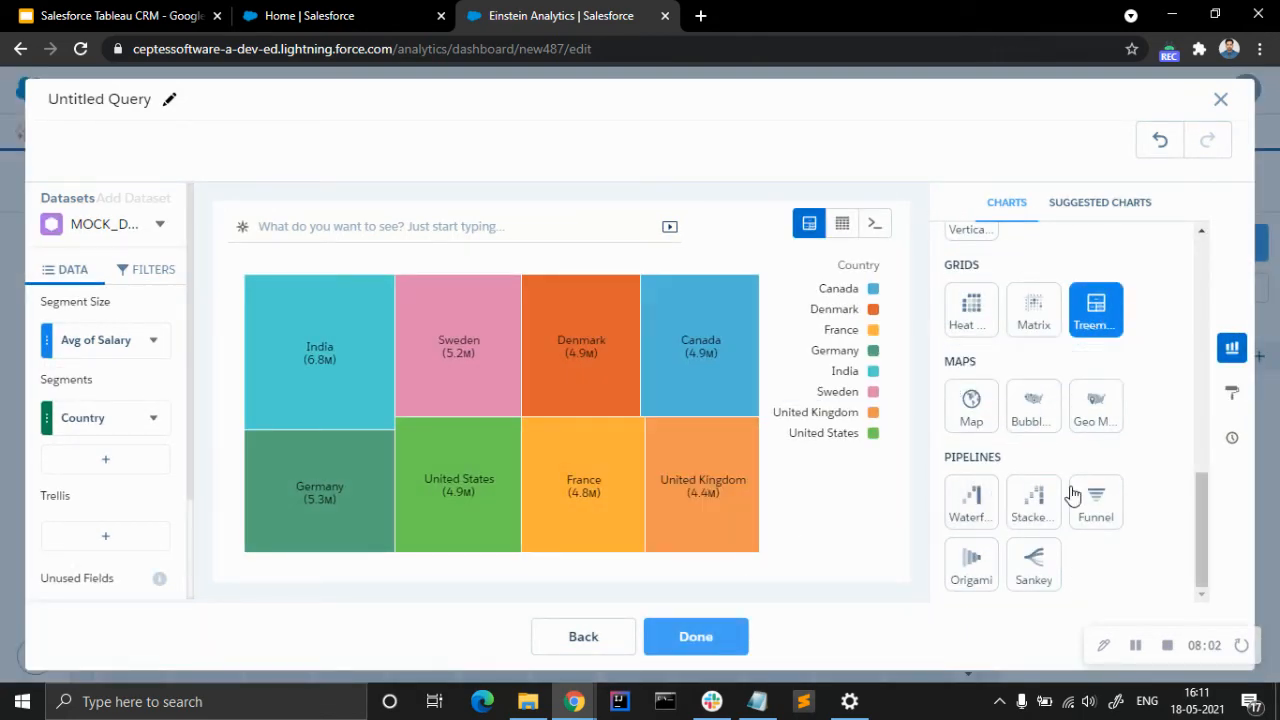
Set the treemap's legend position to left-top and finish the query
{"action": "left_click", "coordinate": [1231, 398]}
{"action": "scroll", "coordinate": [1100, 475], "scroll_direction": "down", "scroll_amount": 5}
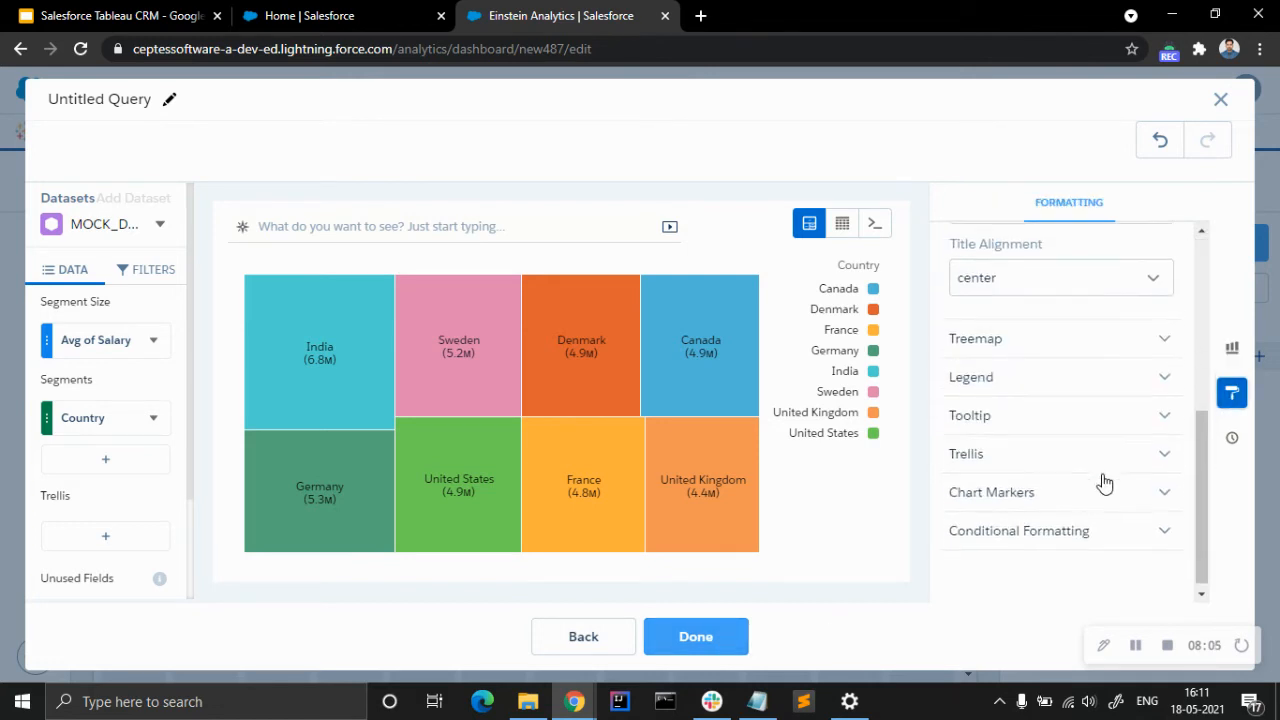
{"action": "left_click", "coordinate": [1029, 372]}
{"action": "scroll", "coordinate": [1015, 568], "scroll_direction": "down", "scroll_amount": 2}
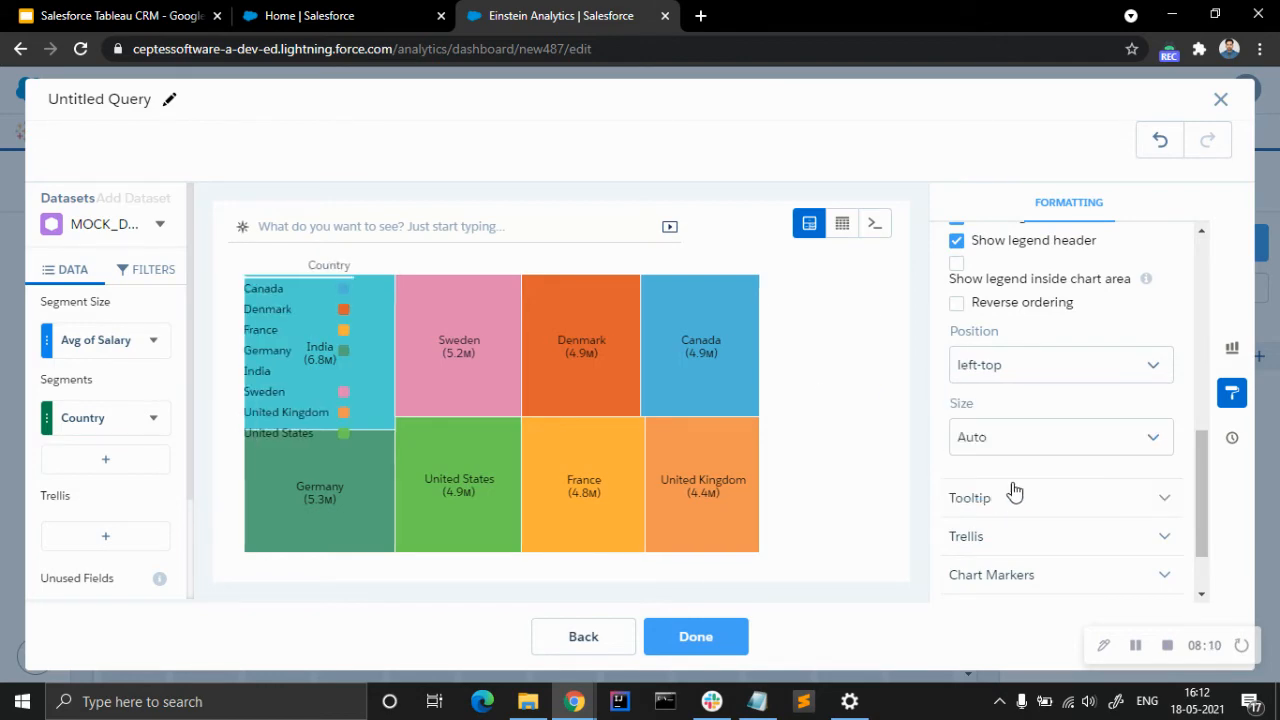
{"action": "left_click", "coordinate": [1014, 486]}
{"action": "left_click", "coordinate": [720, 650]}
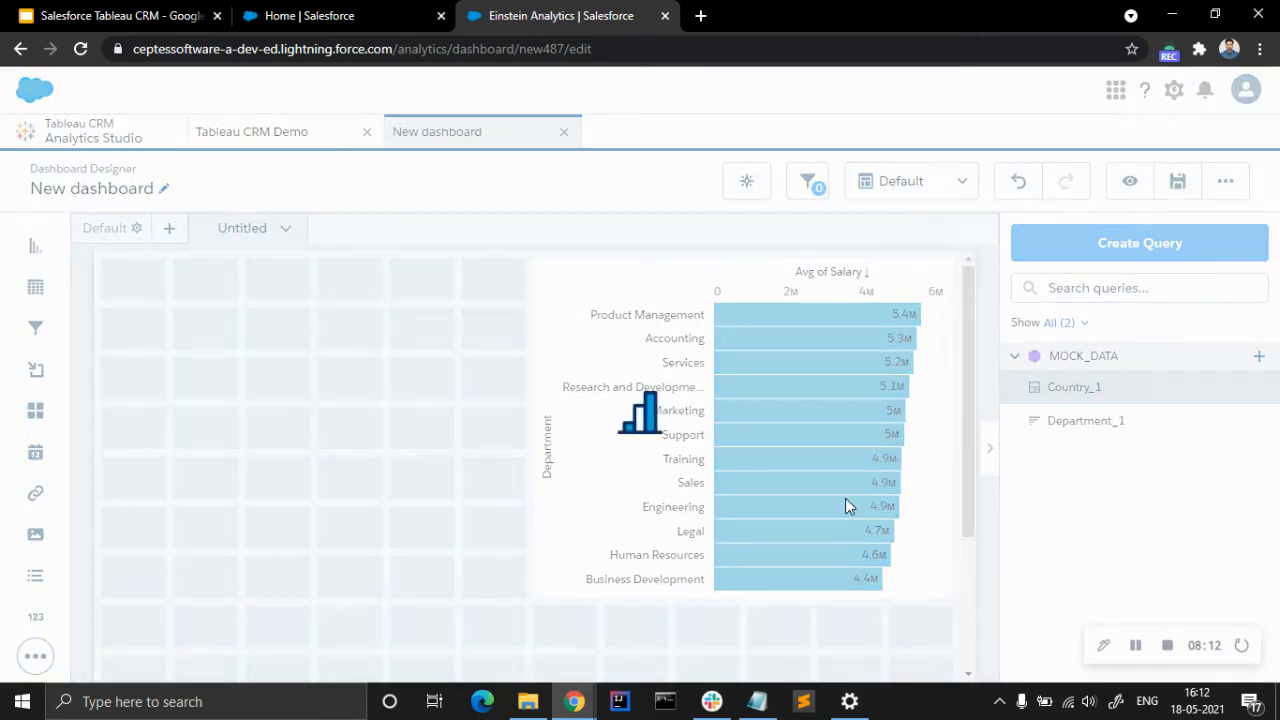
Place the Country_1 treemap in the empty six columns beside the bar chart, matching its seven-row height
{"action": "left_click_drag", "start_coordinate": [1090, 388], "coordinate": [491, 580]}
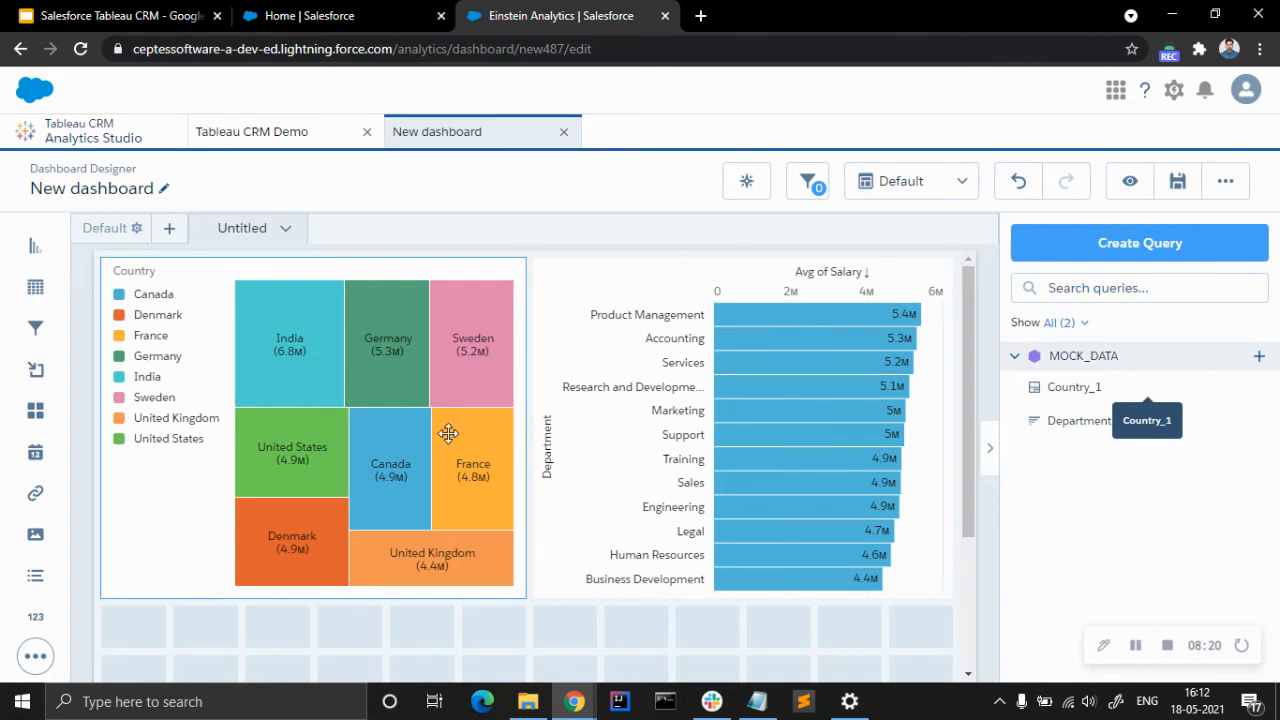
{"action": "scroll", "coordinate": [509, 448], "scroll_direction": "down", "scroll_amount": 2}
{"action": "scroll", "coordinate": [513, 437], "scroll_direction": "up", "scroll_amount": 2}
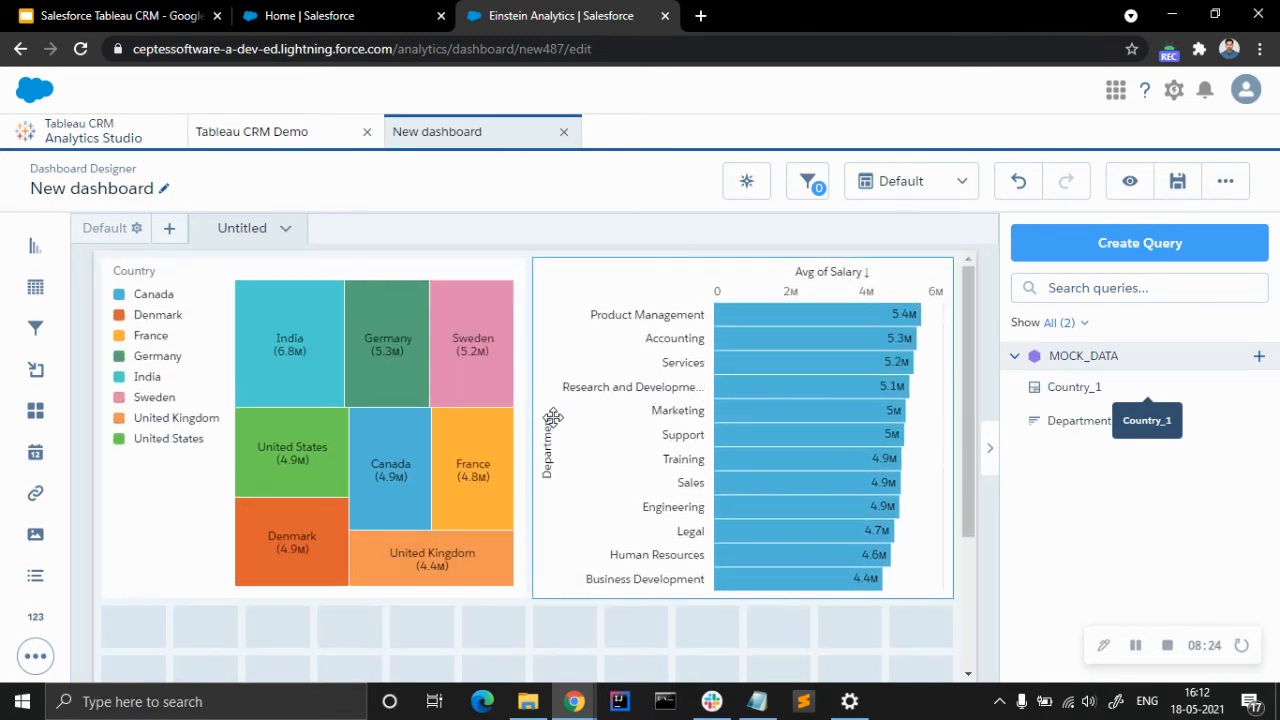
{"action": "scroll", "coordinate": [553, 417], "scroll_direction": "down", "scroll_amount": 3}
{"action": "scroll", "coordinate": [563, 494], "scroll_direction": "up", "scroll_amount": 3}
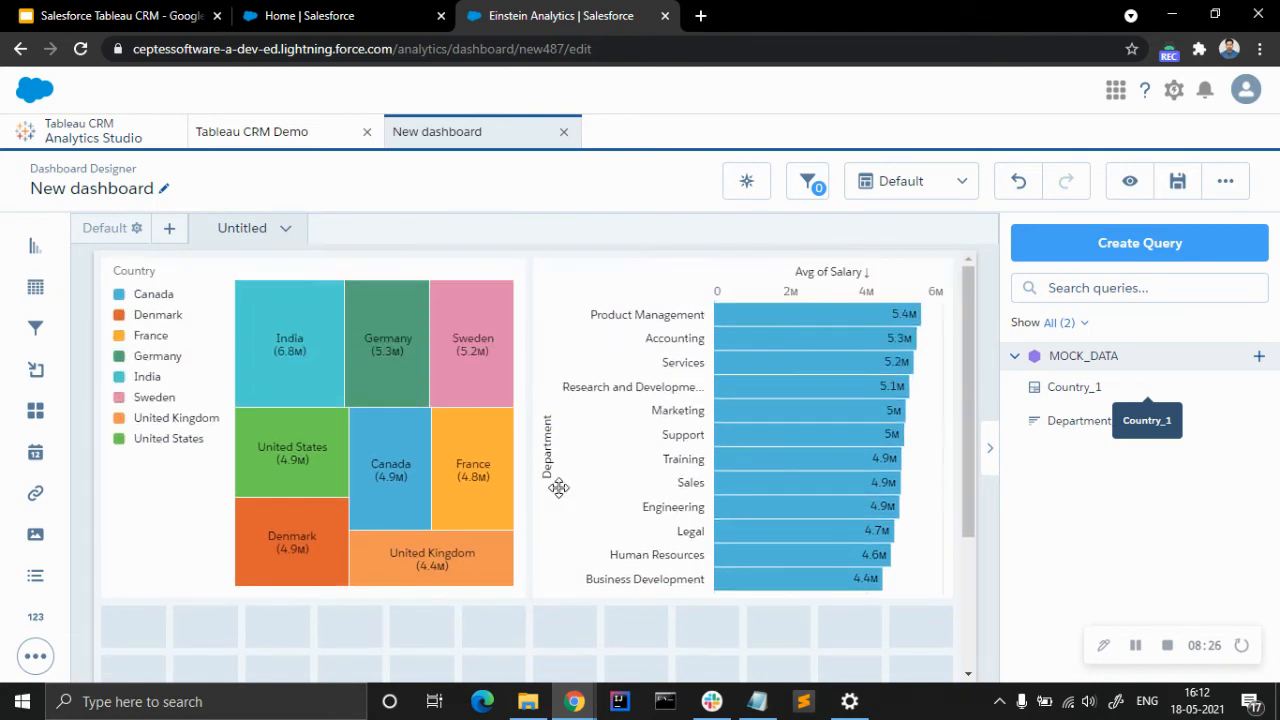
Create a third query on MOCK_DATA showing the overall average of Salary without any grouping
{"action": "scroll", "coordinate": [558, 487], "scroll_direction": "down", "scroll_amount": 3}
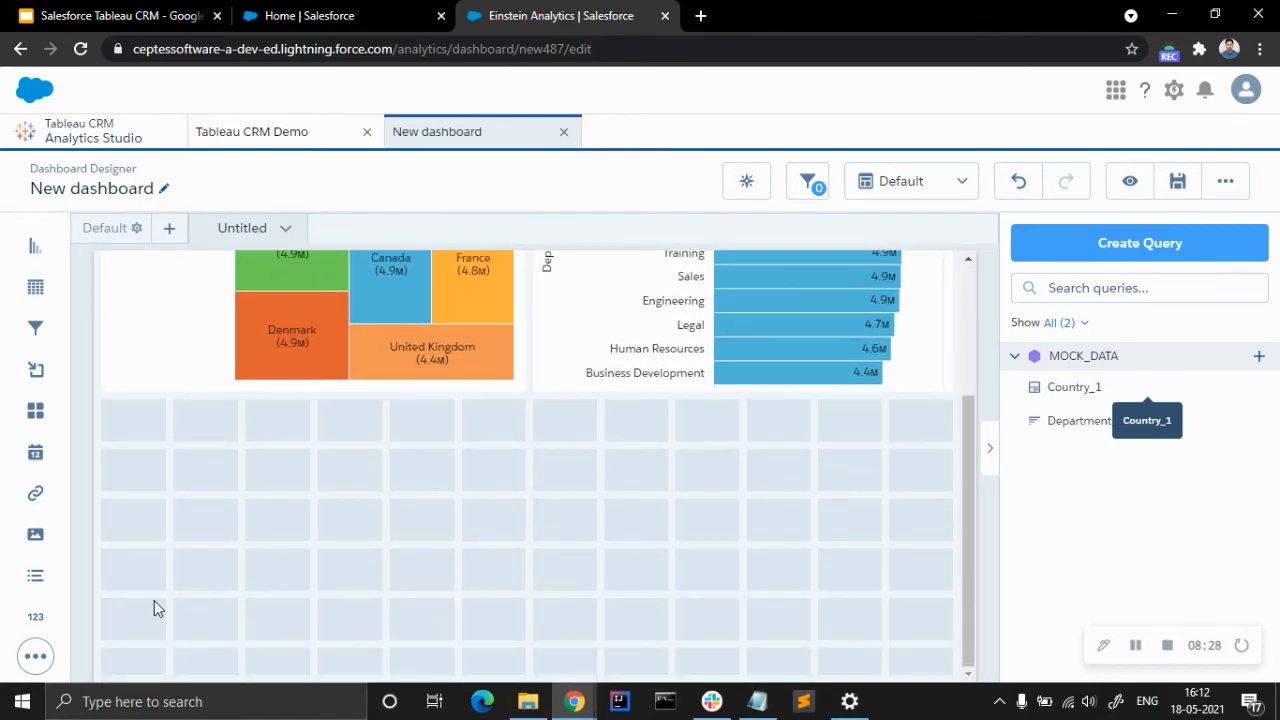
{"action": "left_click", "coordinate": [1144, 244]}
{"action": "left_click", "coordinate": [590, 352]}
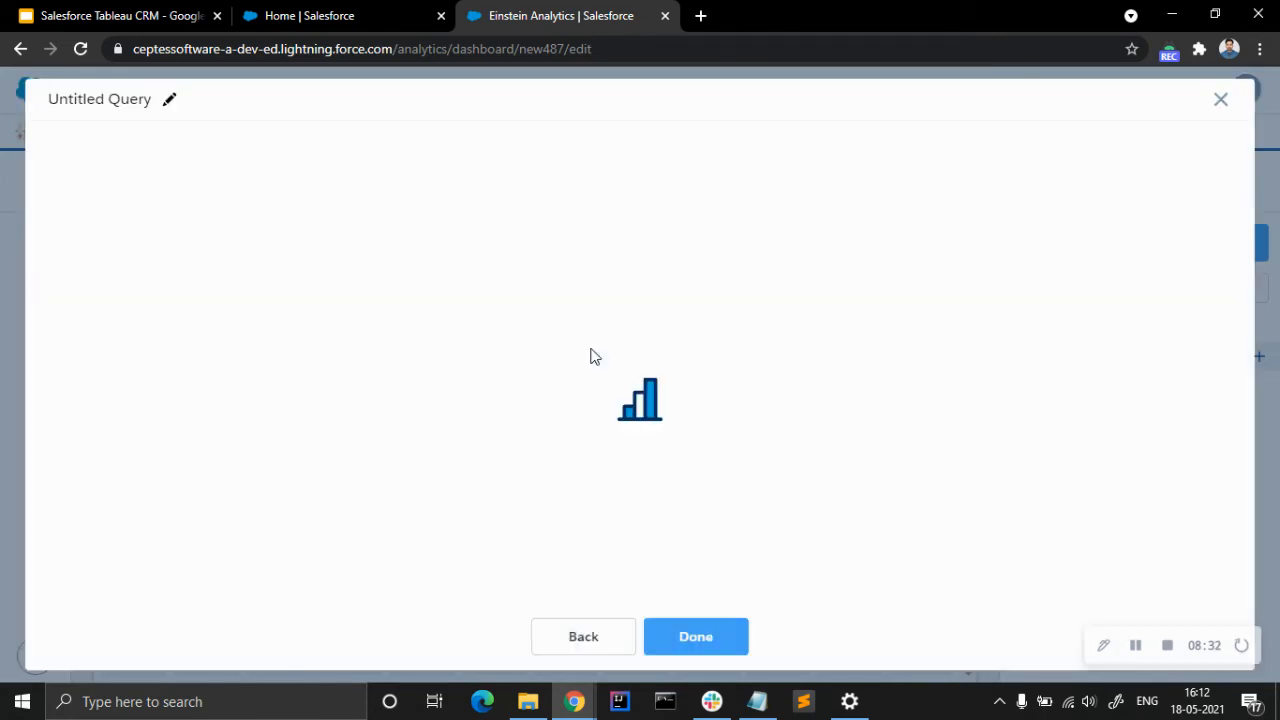
{"action": "left_click", "coordinate": [146, 341]}
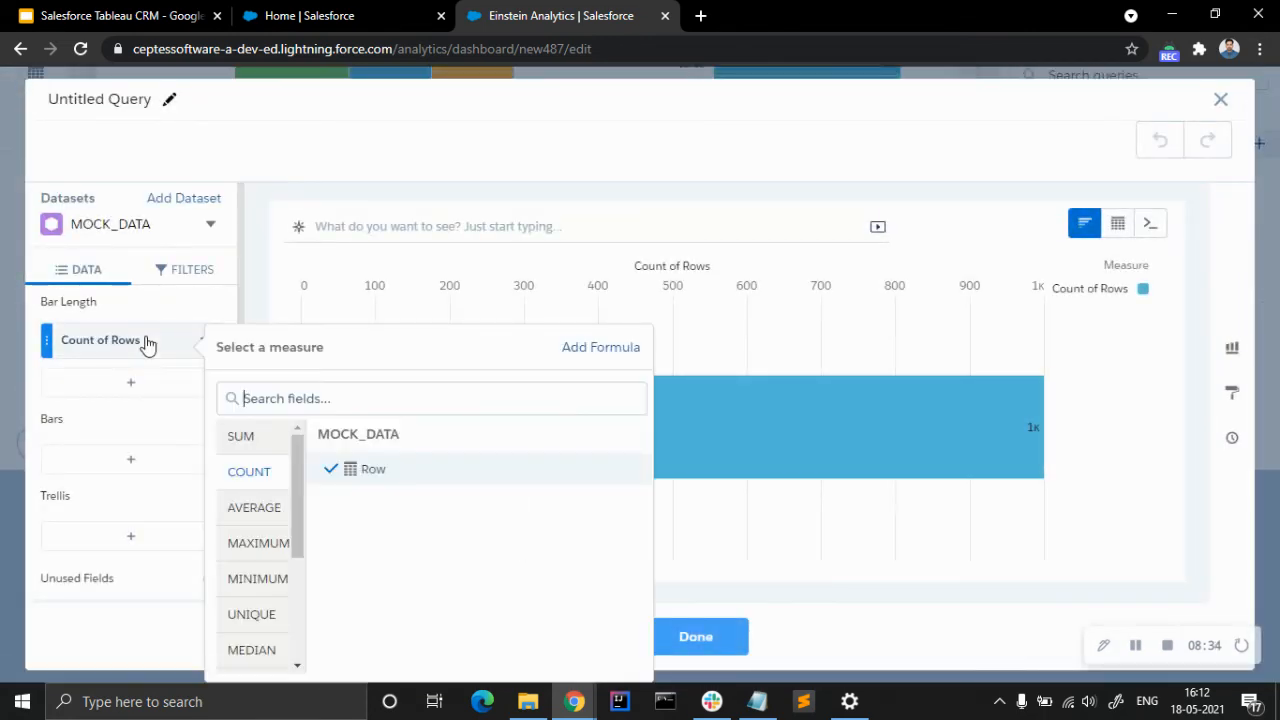
{"action": "left_click", "coordinate": [272, 505]}
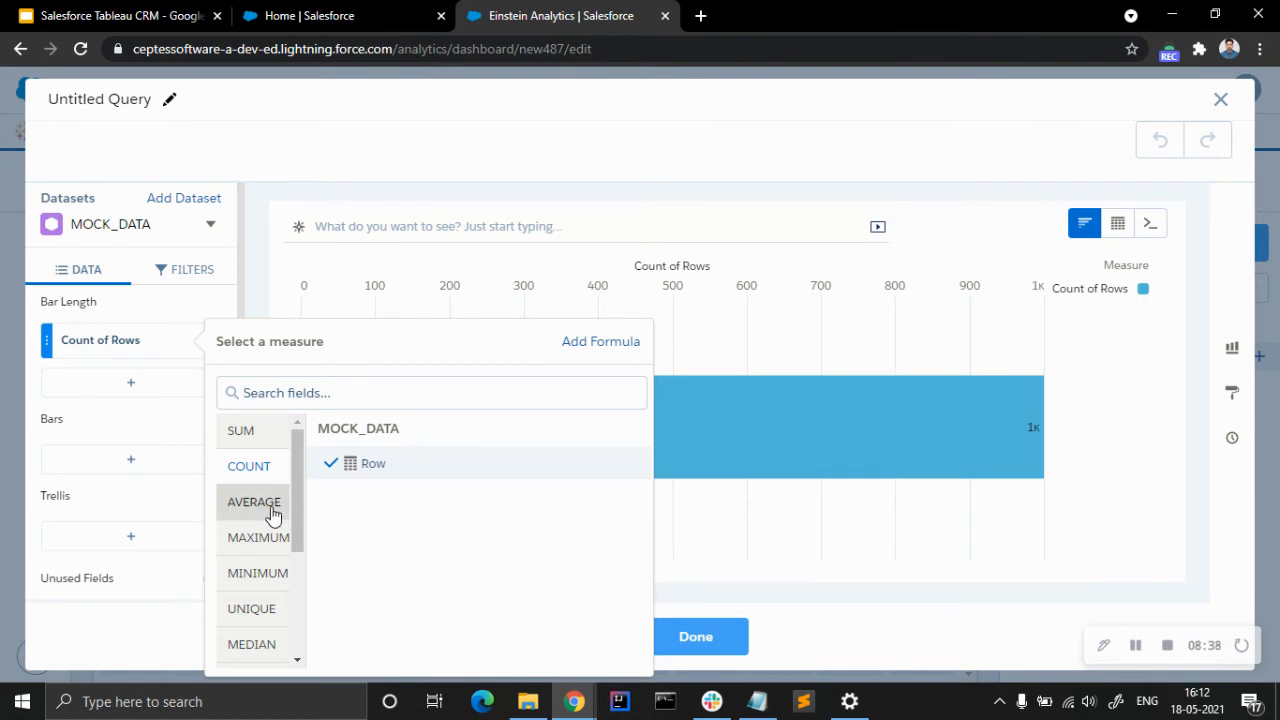
{"action": "left_click", "coordinate": [378, 471]}
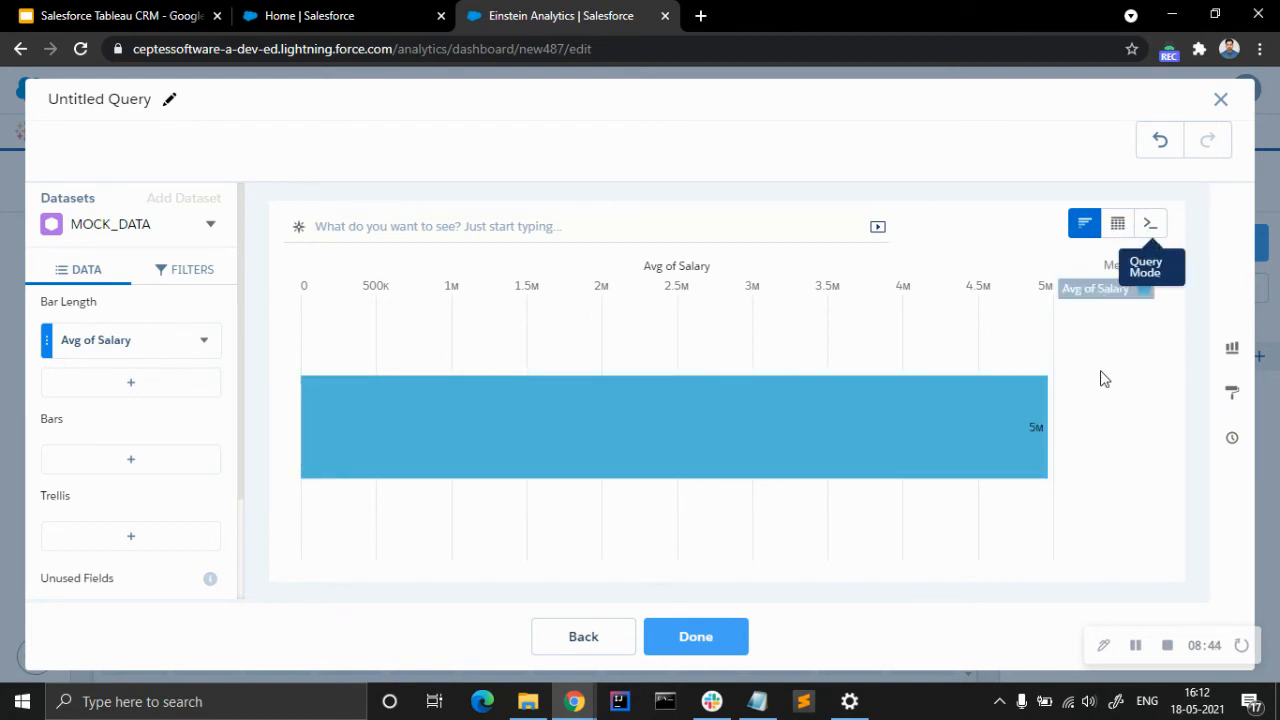
{"action": "left_click", "coordinate": [714, 648]}
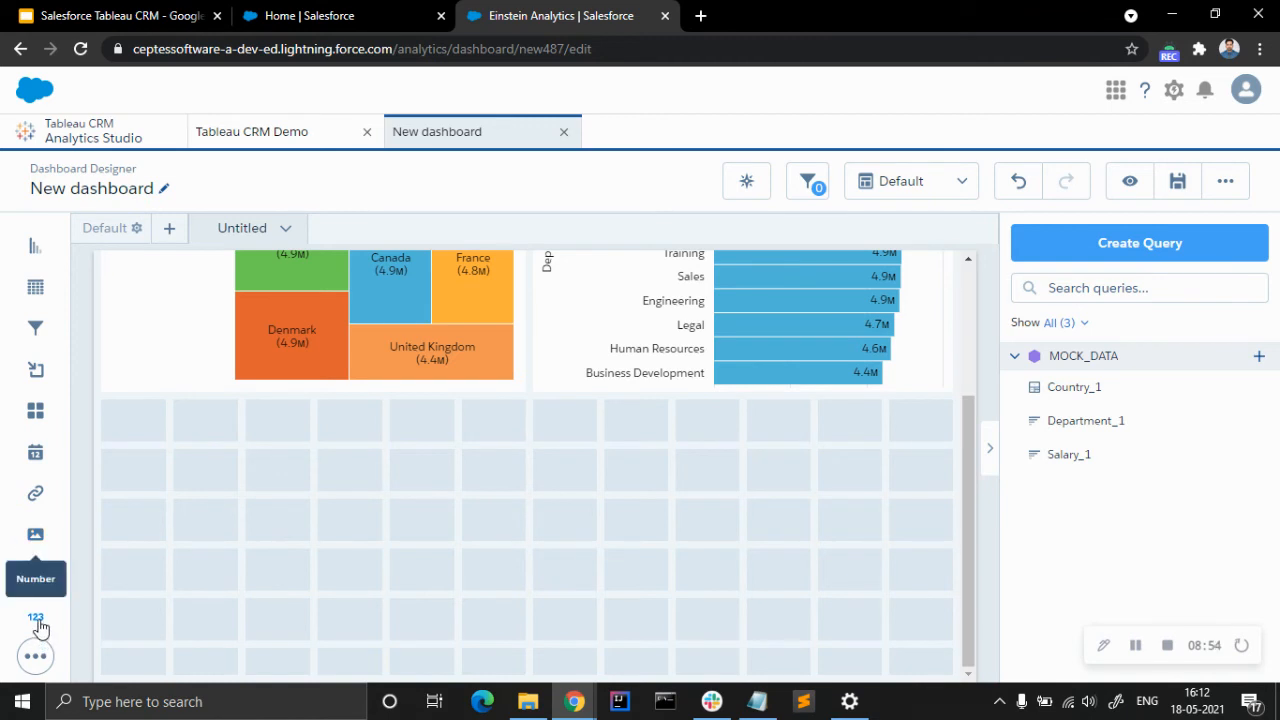
Add a Number widget below the charts, widen it to six columns and assign it the Salary_1 query
{"action": "left_click_drag", "start_coordinate": [40, 628], "coordinate": [466, 498]}
{"action": "left_click_drag", "start_coordinate": [592, 470], "coordinate": [850, 470]}
{"action": "left_click_drag", "start_coordinate": [1051, 462], "coordinate": [729, 473]}
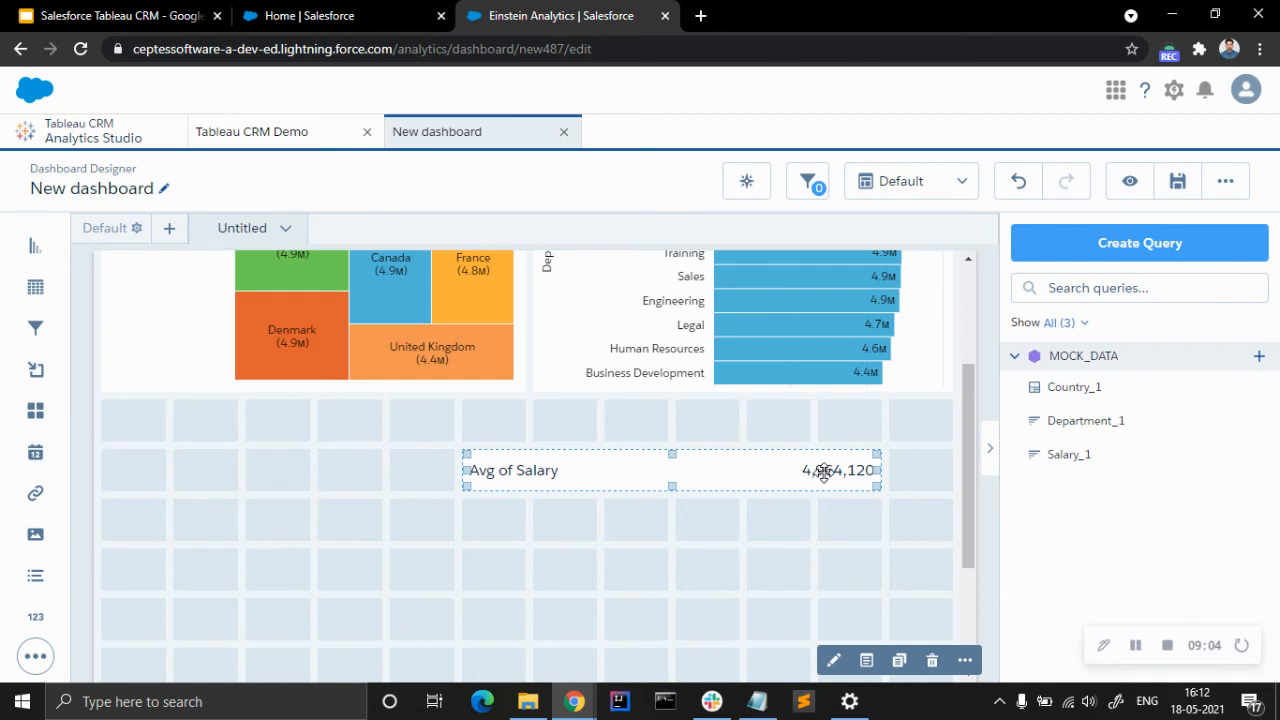
Move the Avg of Salary number widget directly beneath the department bar chart, aligned with its columns
{"action": "left_click_drag", "start_coordinate": [709, 474], "coordinate": [800, 434]}
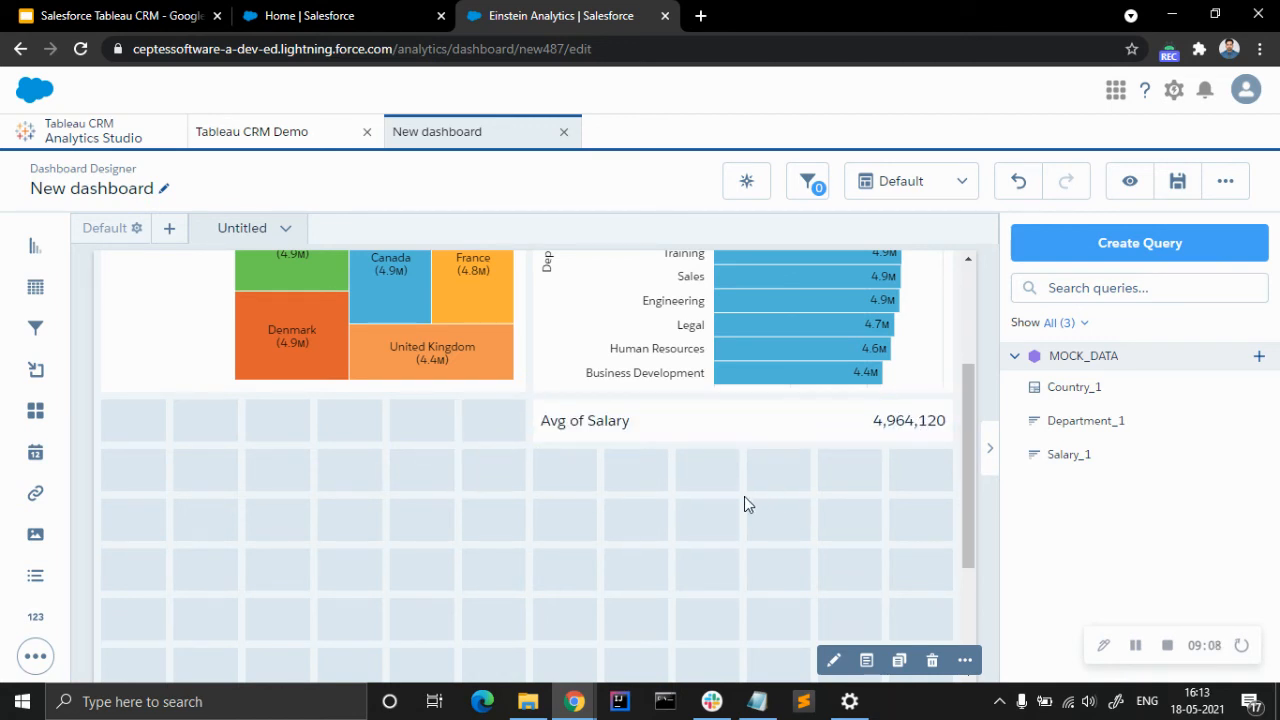
{"action": "scroll", "coordinate": [568, 565], "scroll_direction": "up", "scroll_amount": 2}
{"action": "scroll", "coordinate": [600, 578], "scroll_direction": "down", "scroll_amount": 2}
{"action": "scroll", "coordinate": [609, 577], "scroll_direction": "up", "scroll_amount": 2}
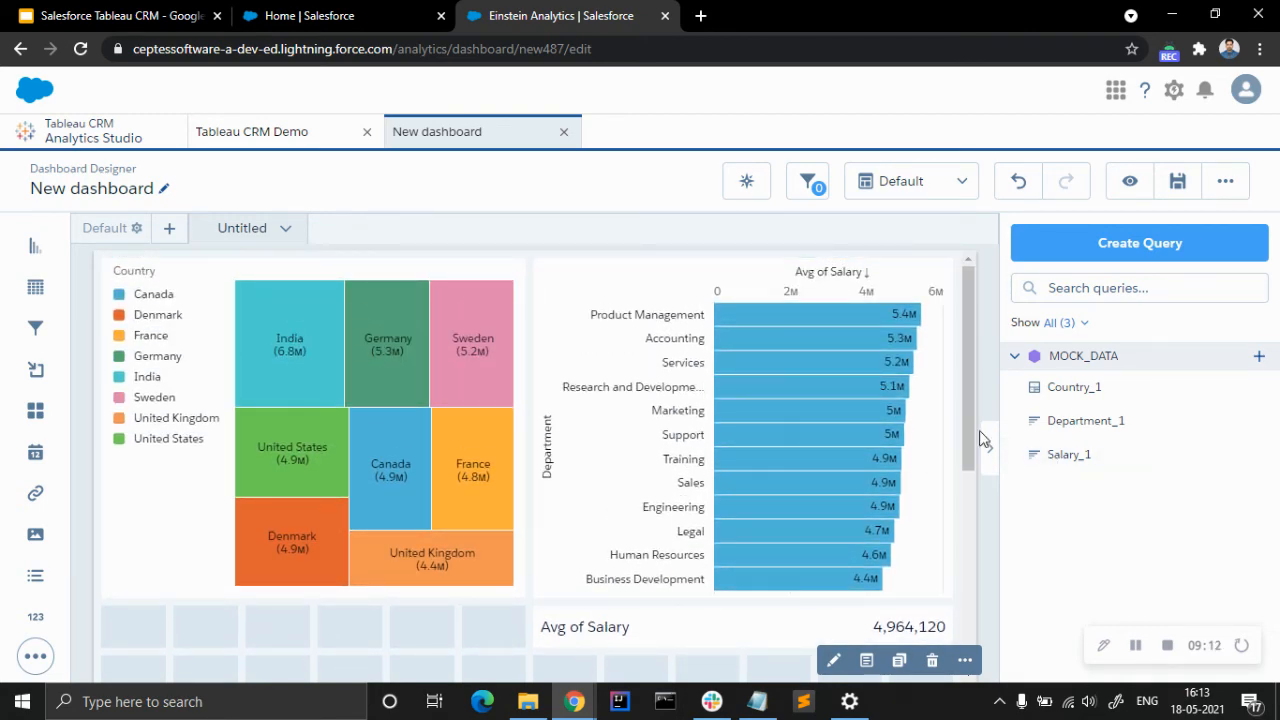
Add a reference line to the X-axis of the department bar chart
{"action": "left_click", "coordinate": [737, 351]}
{"action": "scroll", "coordinate": [1182, 430], "scroll_direction": "down", "scroll_amount": 5}
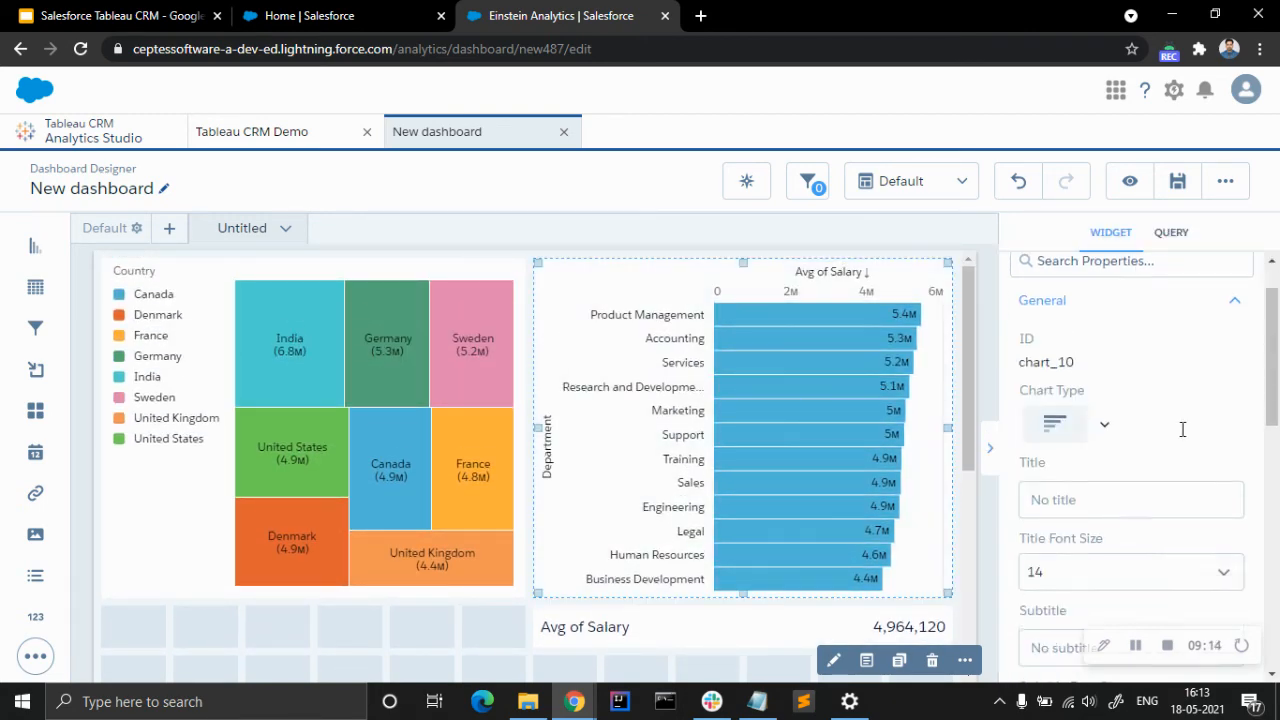
{"action": "scroll", "coordinate": [1182, 430], "scroll_direction": "down", "scroll_amount": 2}
{"action": "left_click", "coordinate": [1074, 336]}
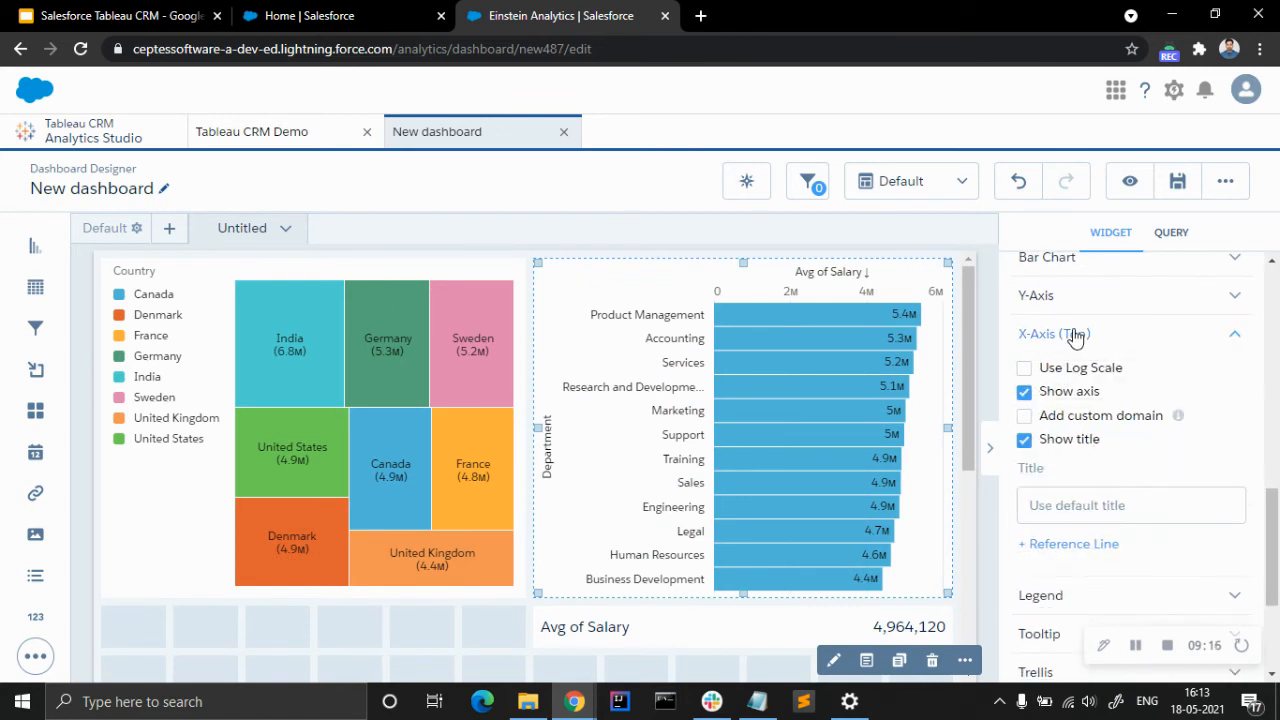
{"action": "scroll", "coordinate": [1150, 400], "scroll_direction": "down", "scroll_amount": 2}
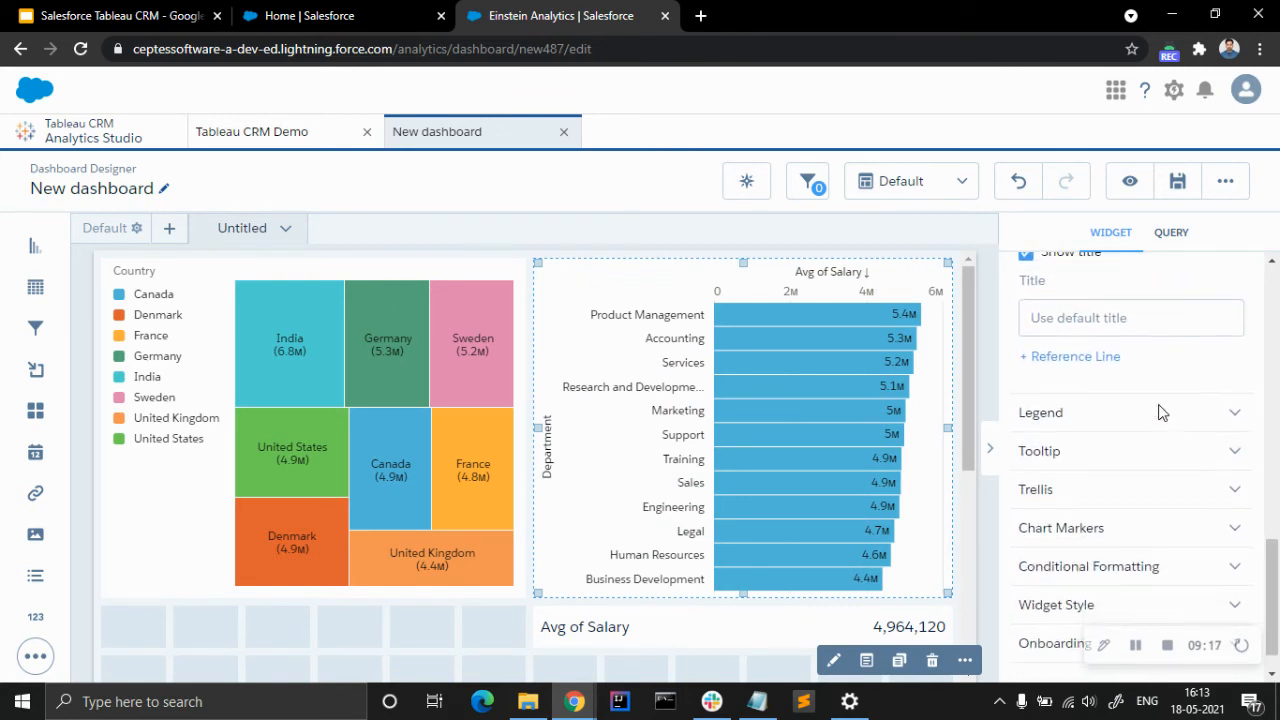
{"action": "left_click", "coordinate": [1072, 366]}
{"action": "scroll", "coordinate": [1126, 397], "scroll_direction": "down", "scroll_amount": 1}
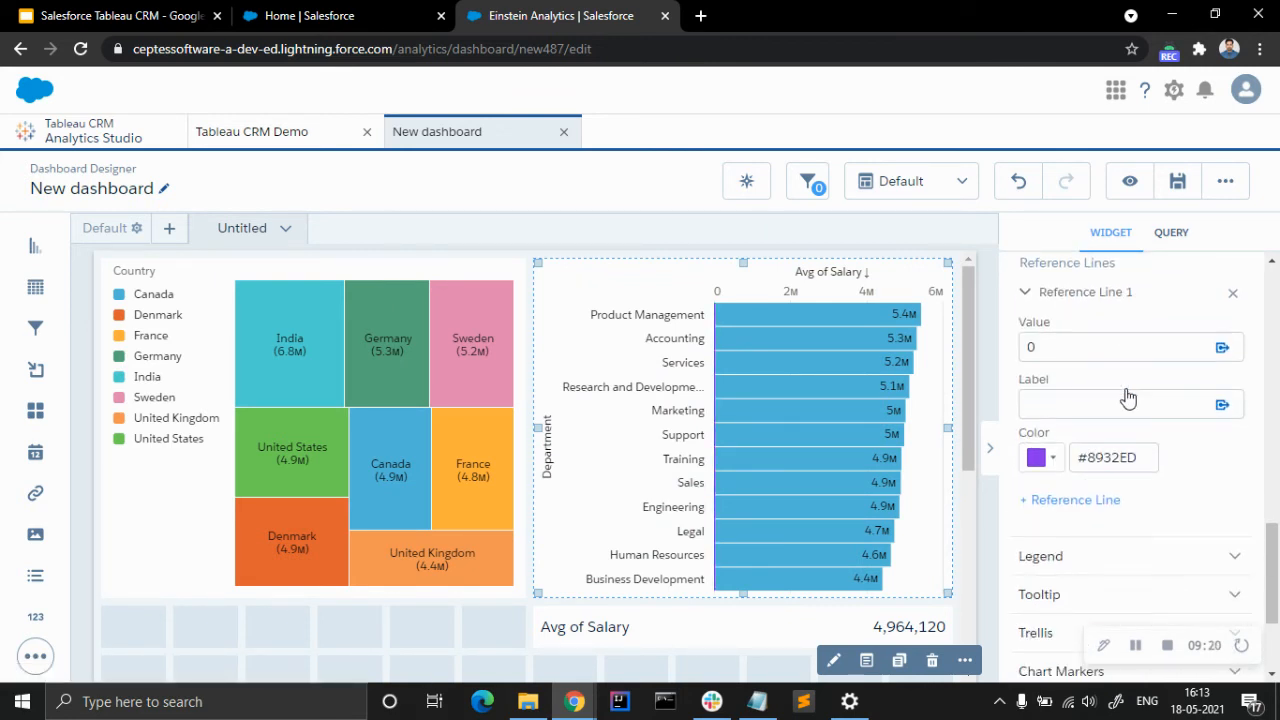
Link the reference line's value to the Avg of Salary field of the Salary_1 query, using the Result interaction type
{"action": "left_click", "coordinate": [1222, 350]}
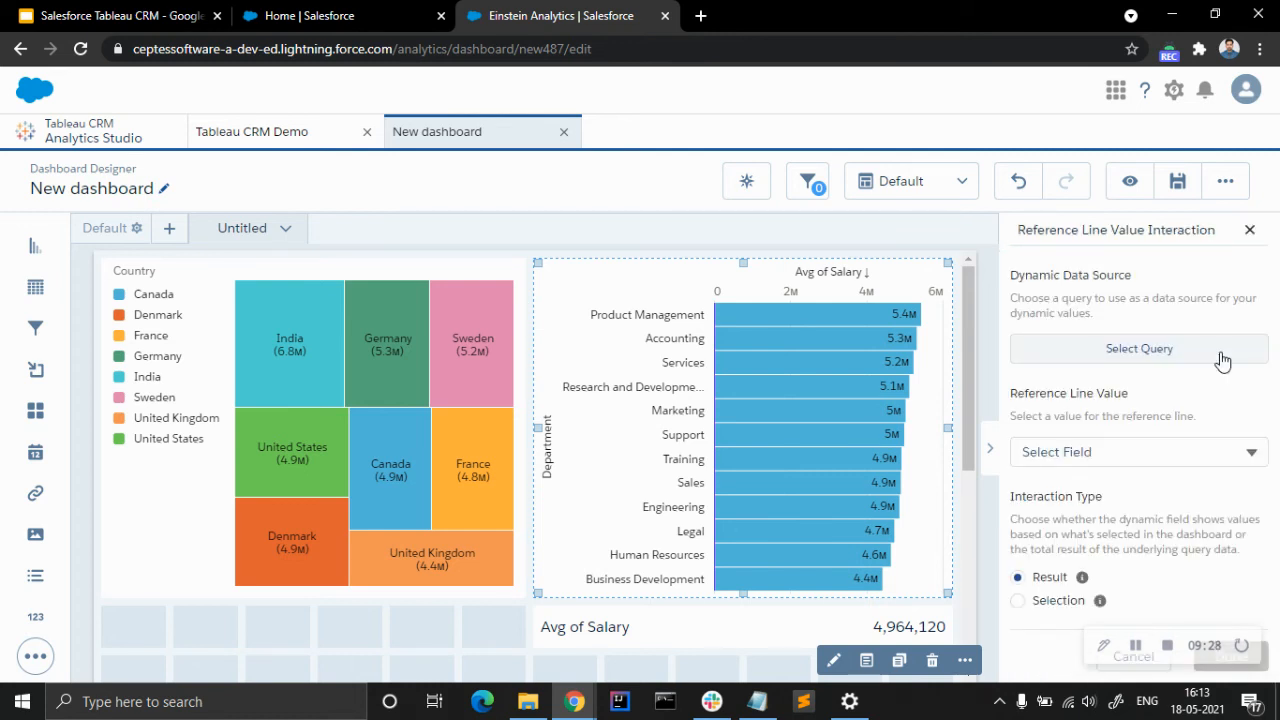
{"action": "left_click", "coordinate": [1141, 350]}
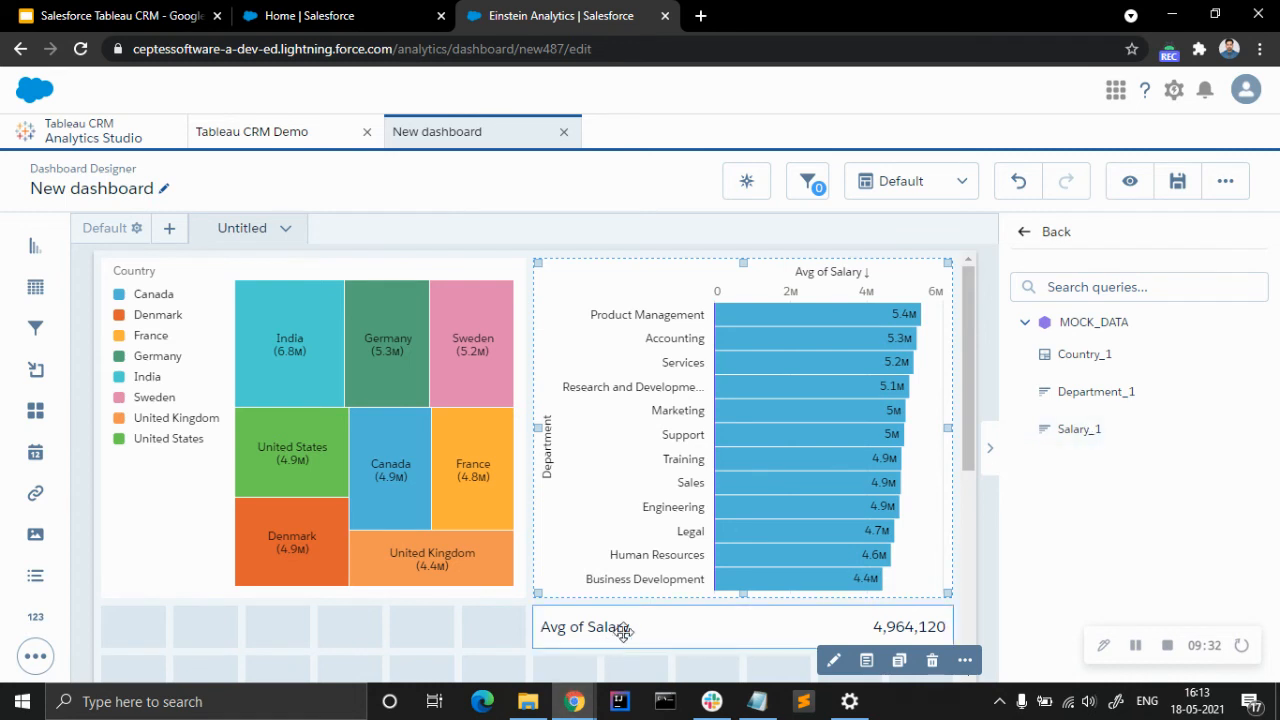
{"action": "left_click", "coordinate": [1084, 438]}
{"action": "left_click", "coordinate": [1113, 451]}
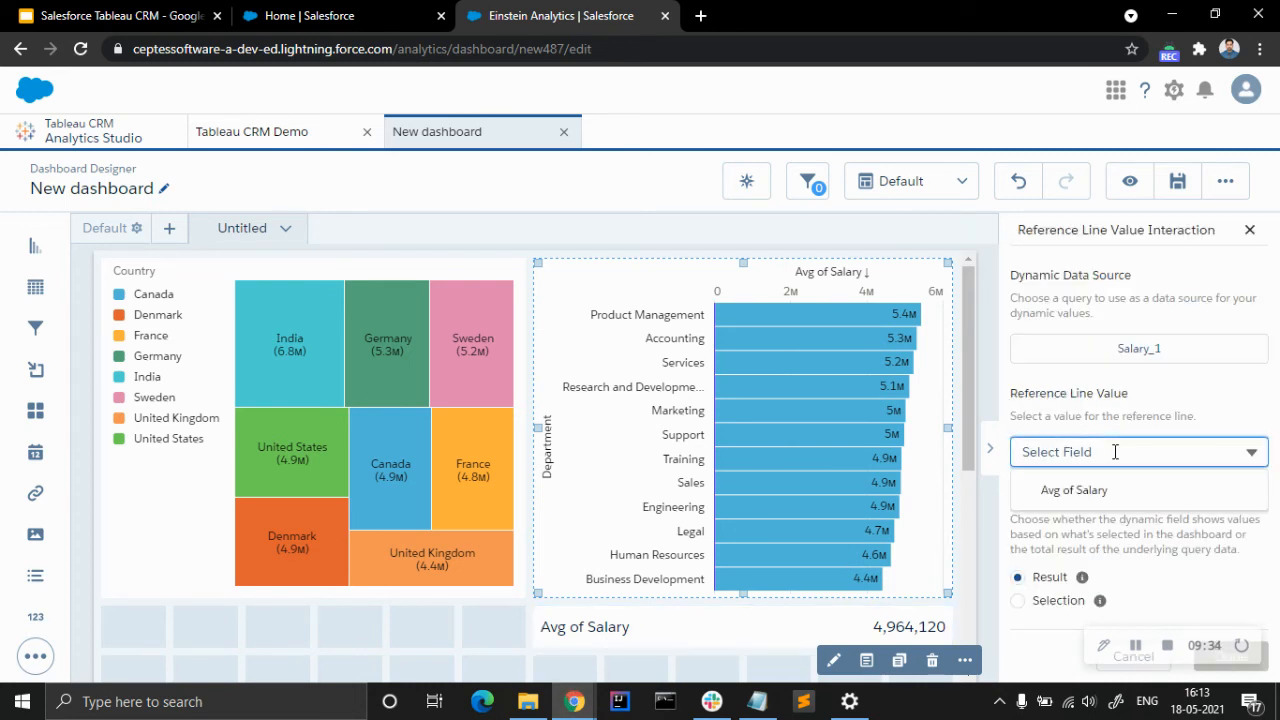
{"action": "left_click", "coordinate": [1108, 490]}
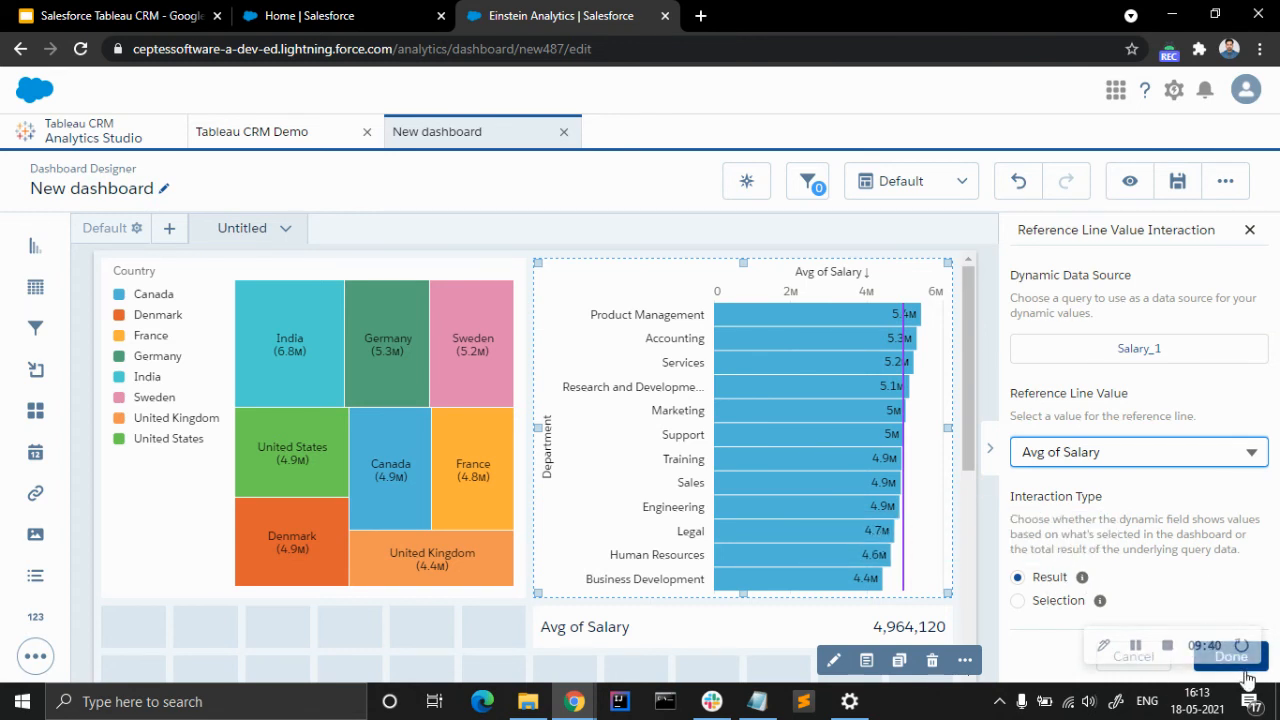
{"action": "left_click", "coordinate": [1225, 652]}
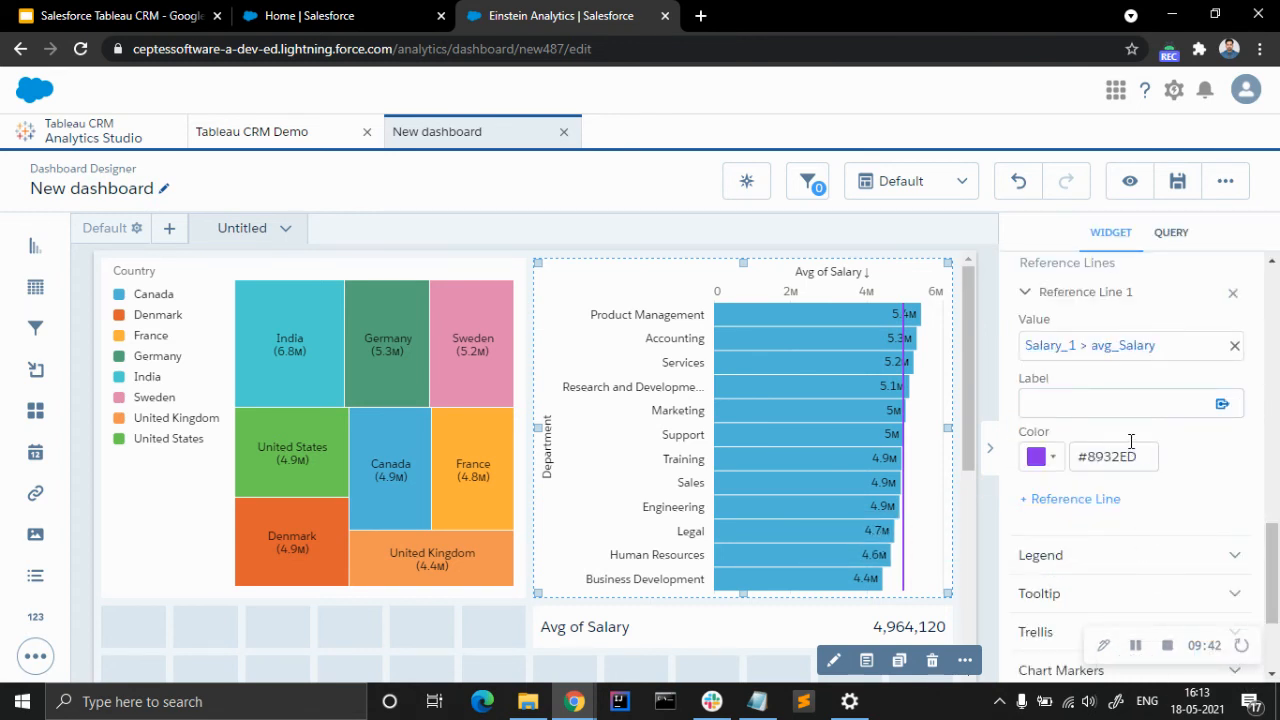
Link the reference line's label to the Avg of Salary field of the Salary_1 query
{"action": "left_click", "coordinate": [1222, 407]}
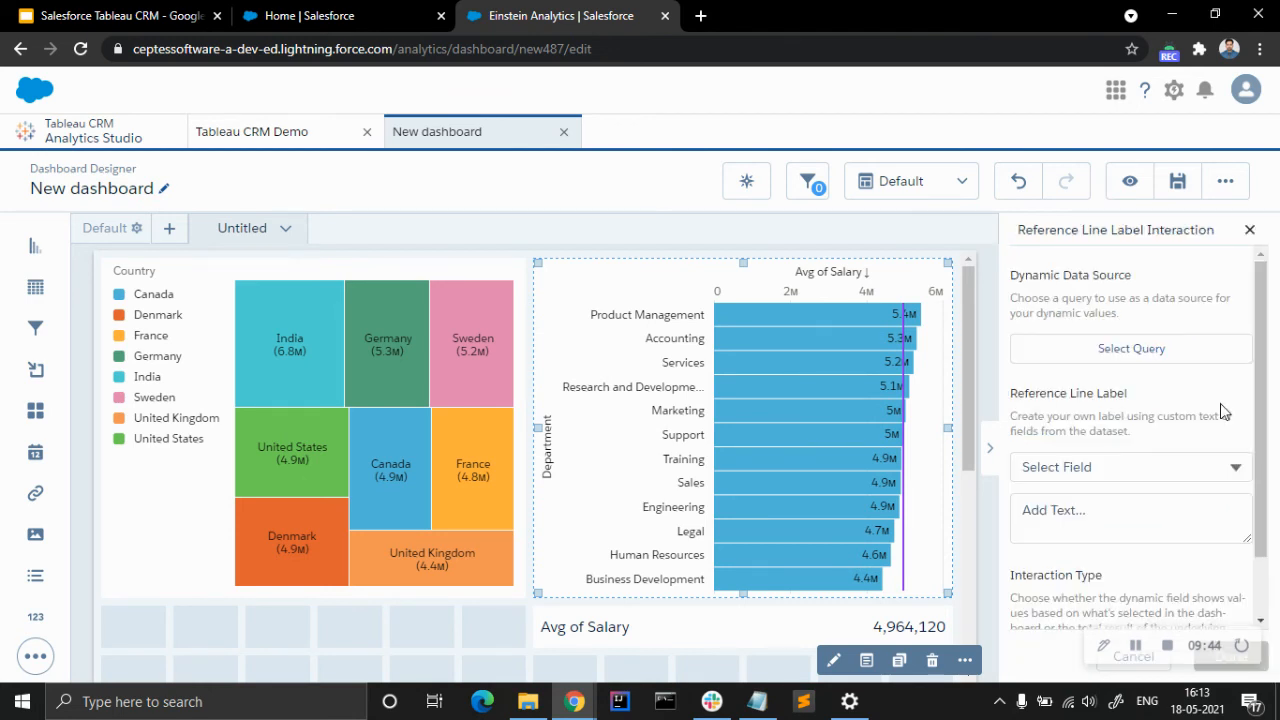
{"action": "left_click", "coordinate": [1129, 354]}
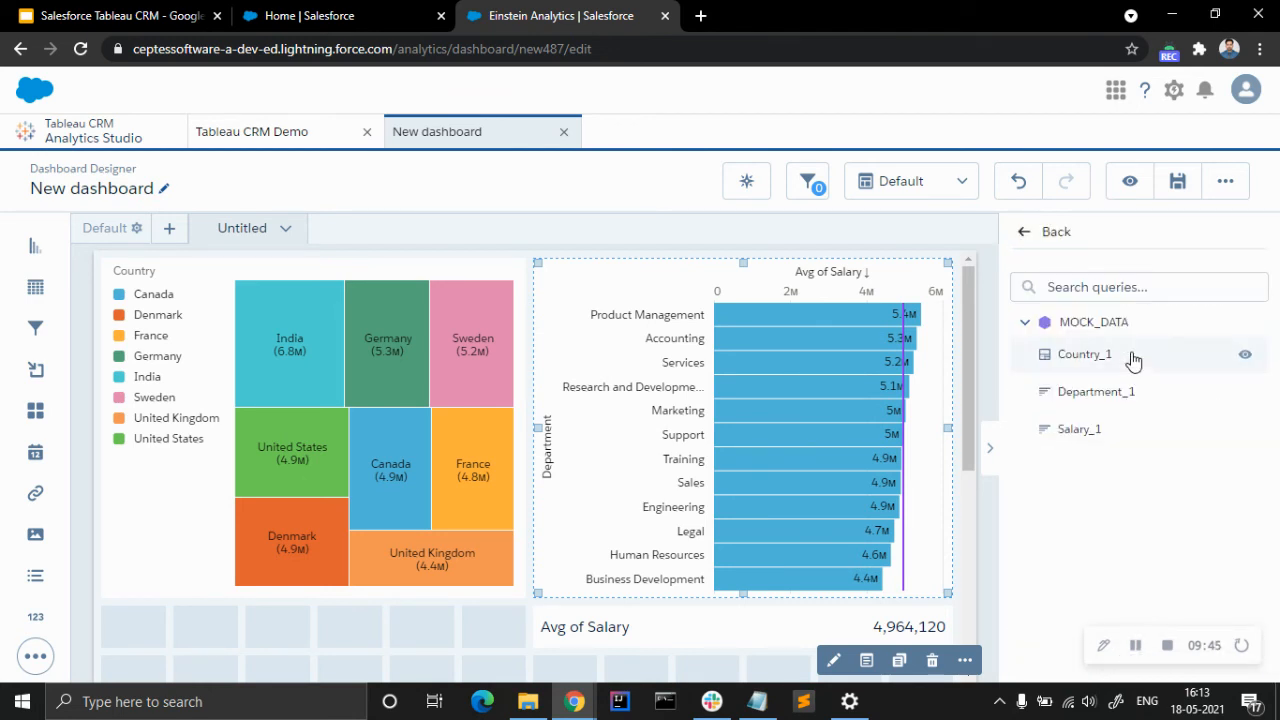
{"action": "left_click", "coordinate": [1089, 432]}
{"action": "left_click", "coordinate": [1082, 466]}
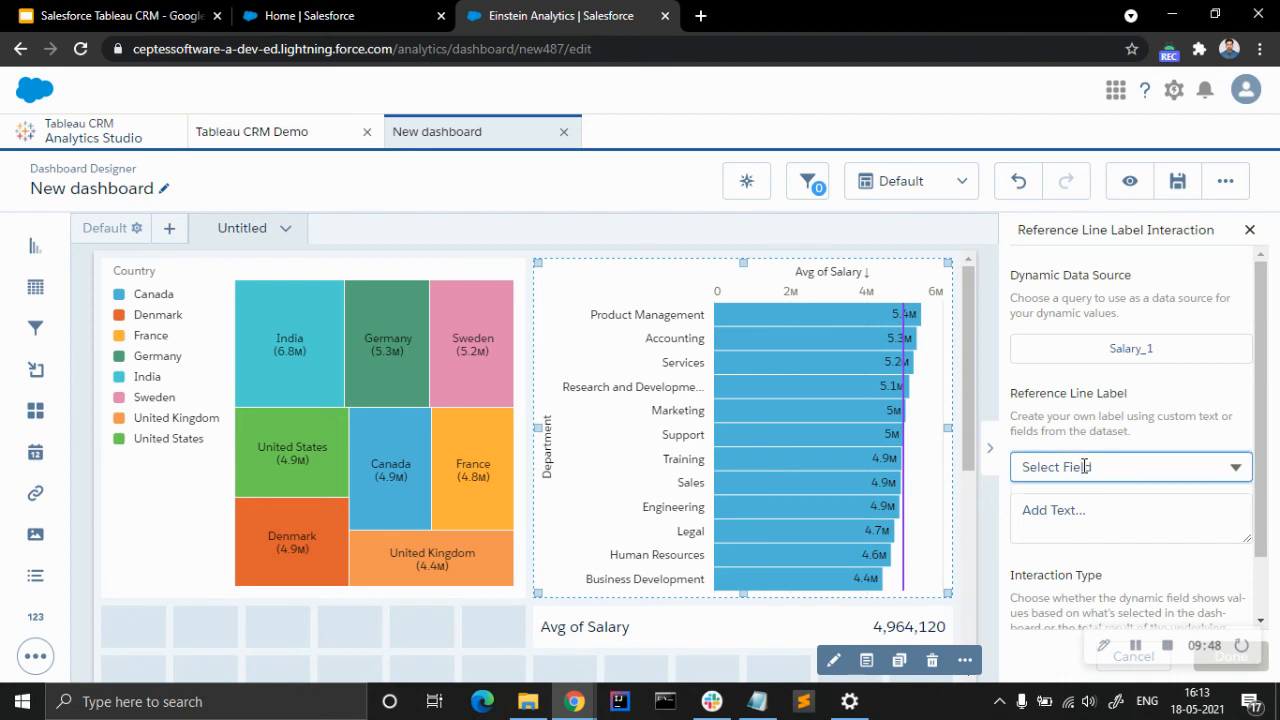
{"action": "left_click", "coordinate": [1086, 508]}
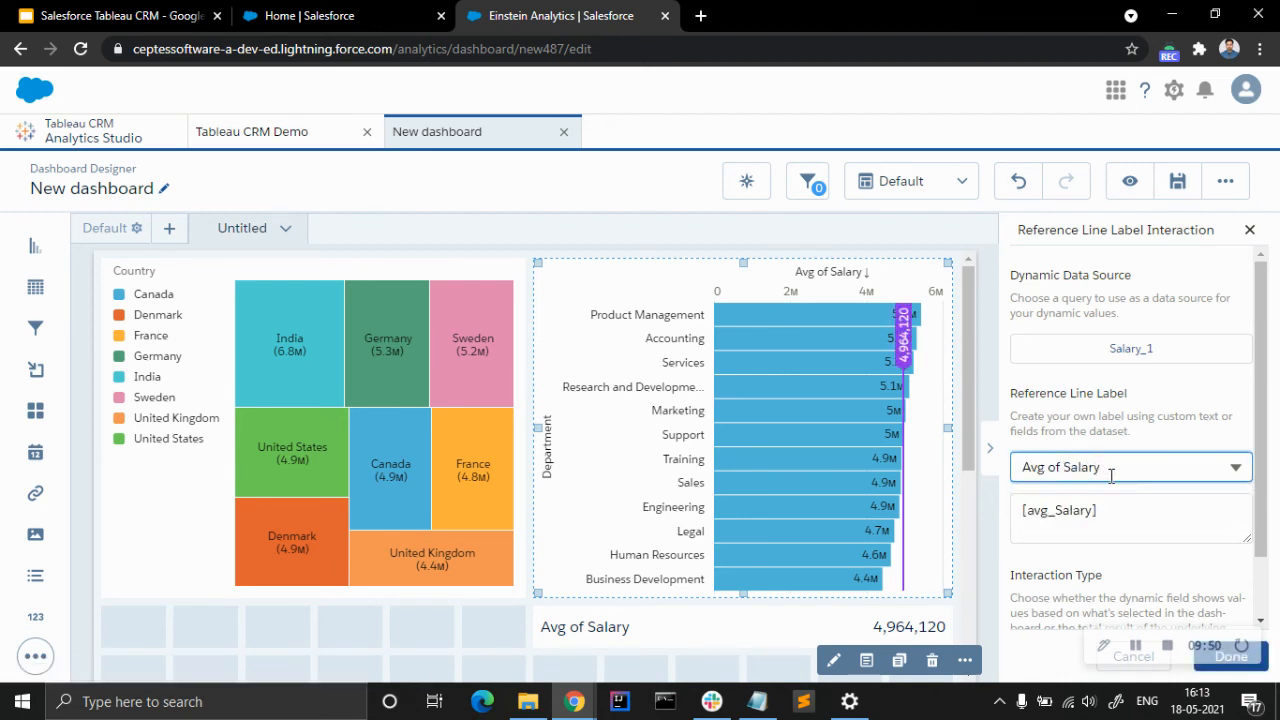
{"action": "scroll", "coordinate": [1114, 490], "scroll_direction": "down", "scroll_amount": 1}
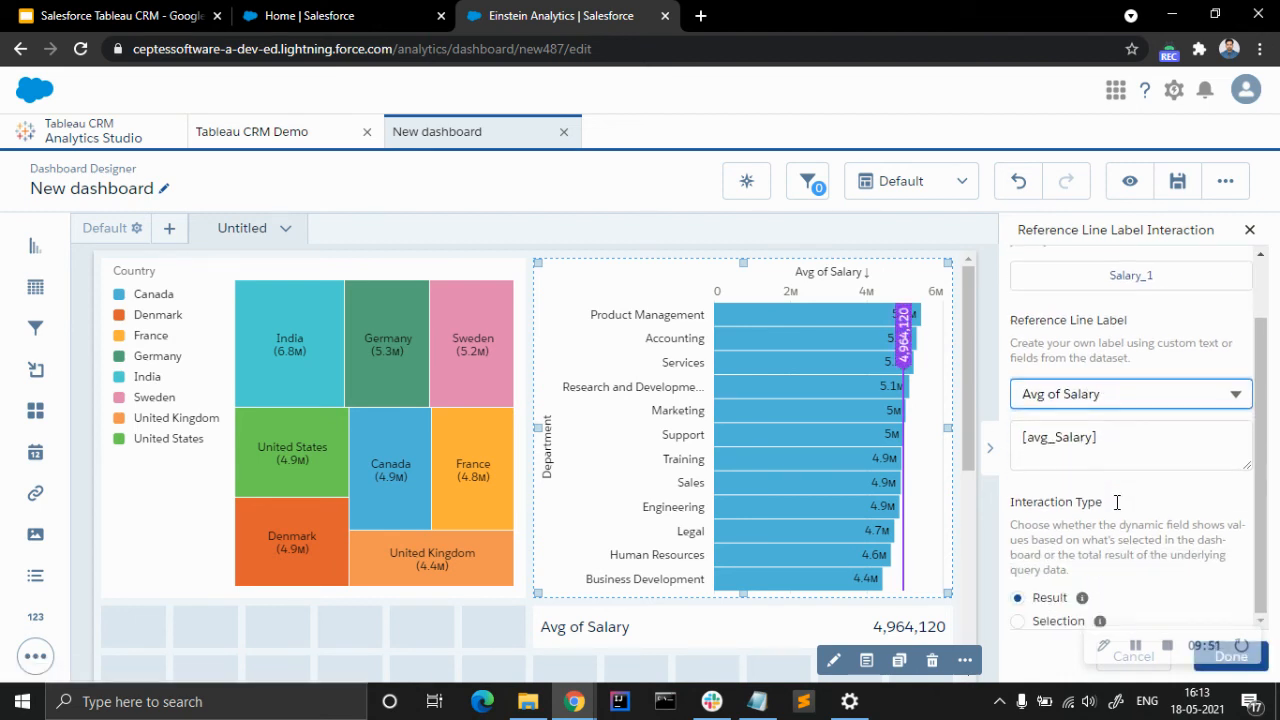
{"action": "left_click", "coordinate": [1242, 668]}
Change the reference line's color to the near-black #020821
{"action": "scroll", "coordinate": [1110, 490], "scroll_direction": "down", "scroll_amount": 2}
{"action": "scroll", "coordinate": [1110, 482], "scroll_direction": "up", "scroll_amount": 3}
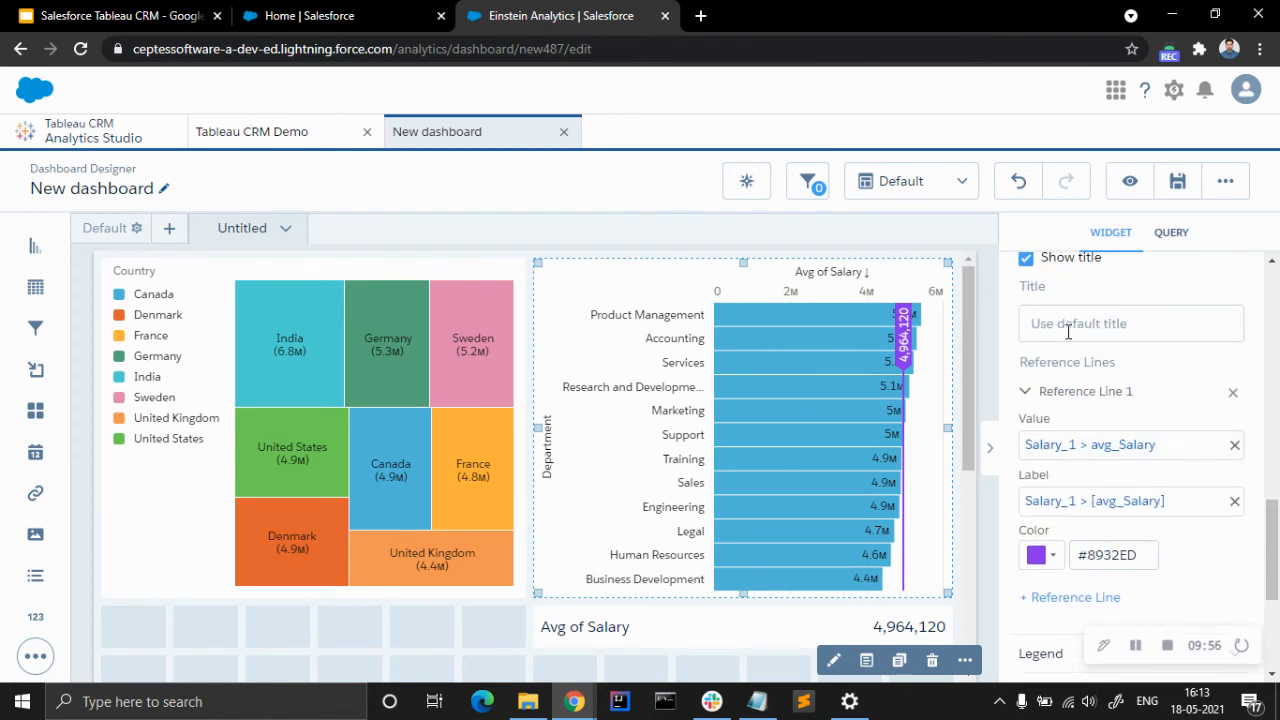
{"action": "scroll", "coordinate": [1096, 457], "scroll_direction": "up", "scroll_amount": 1}
{"action": "scroll", "coordinate": [1096, 457], "scroll_direction": "up", "scroll_amount": 2}
{"action": "scroll", "coordinate": [1094, 452], "scroll_direction": "down", "scroll_amount": 3}
{"action": "left_click", "coordinate": [1036, 555]}
{"action": "left_click", "coordinate": [1183, 511]}
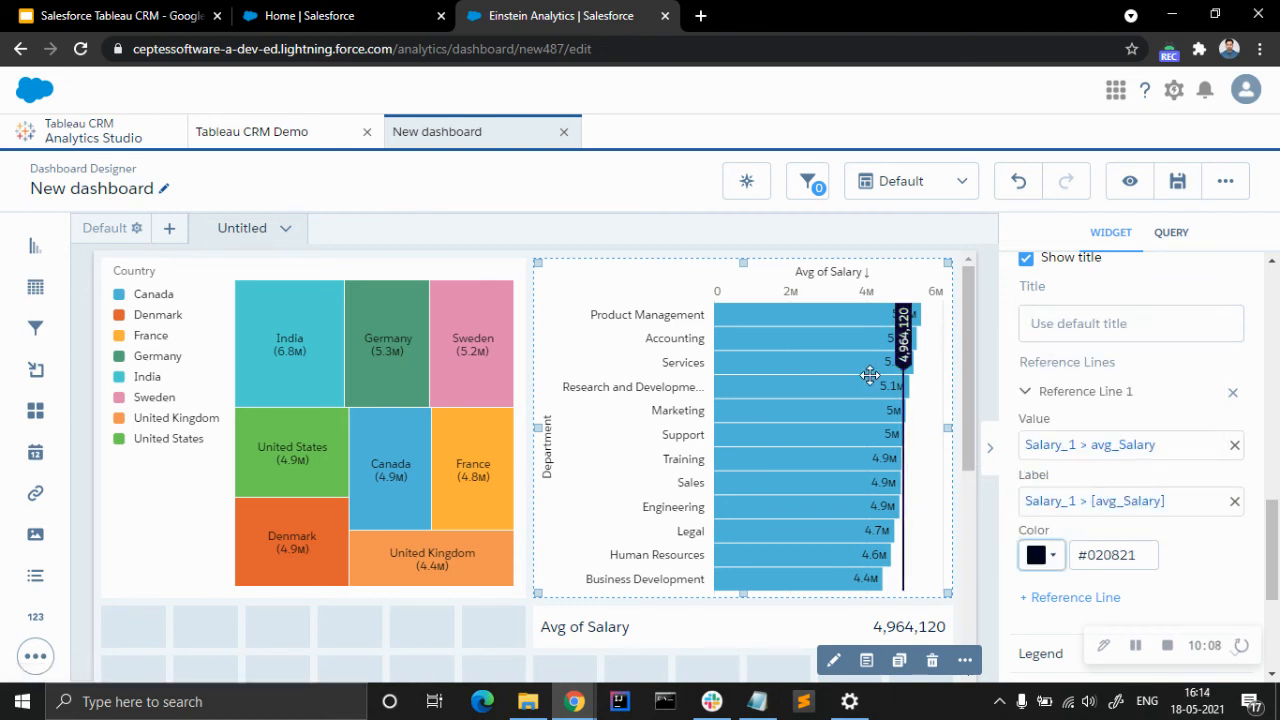
Put the text "Average Salary: " in front of [avg_Salary] in the reference line's label
{"action": "left_click", "coordinate": [1178, 500]}
{"action": "left_click", "coordinate": [1026, 513]}
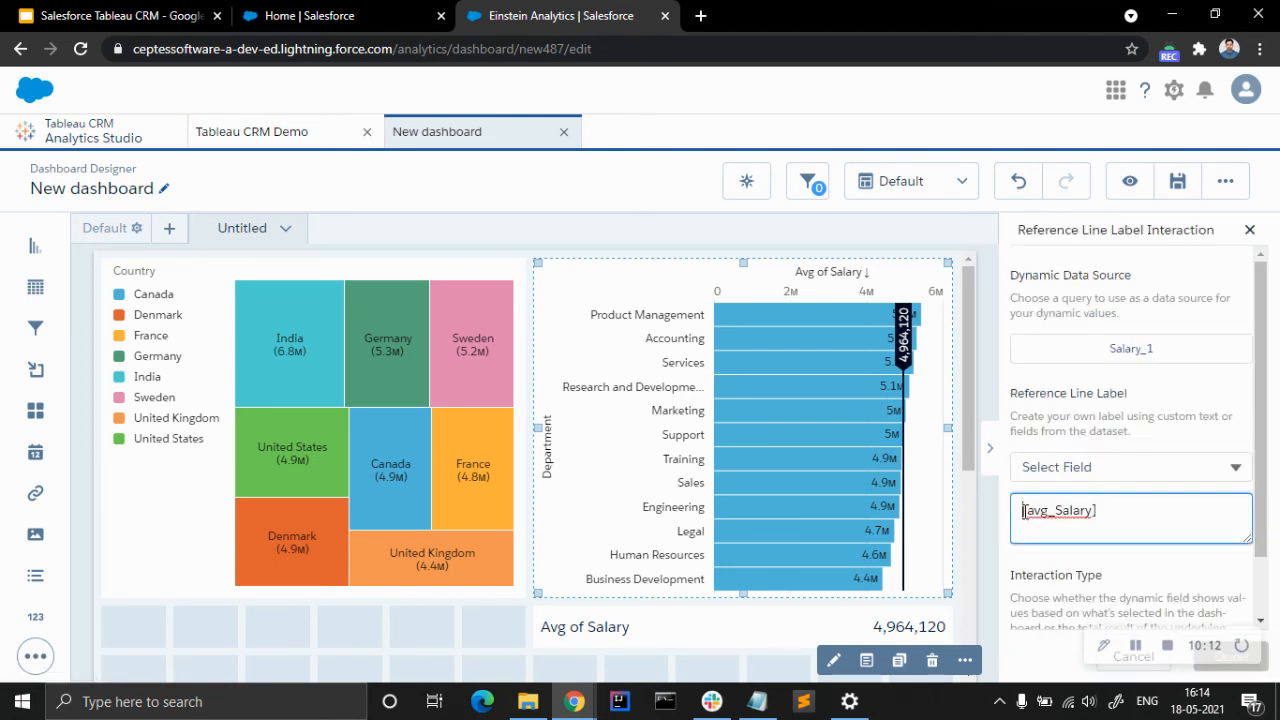
{"action": "type", "text": "Ave"}
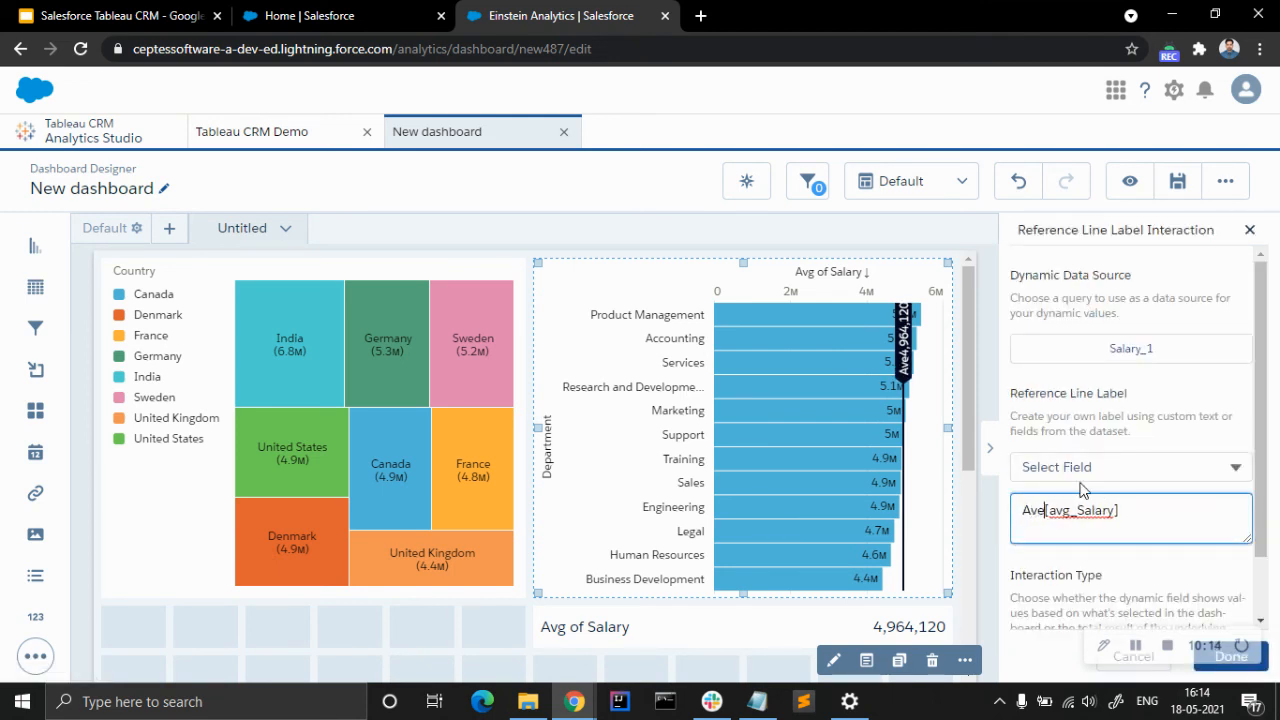
{"action": "type", "text": "rage"}
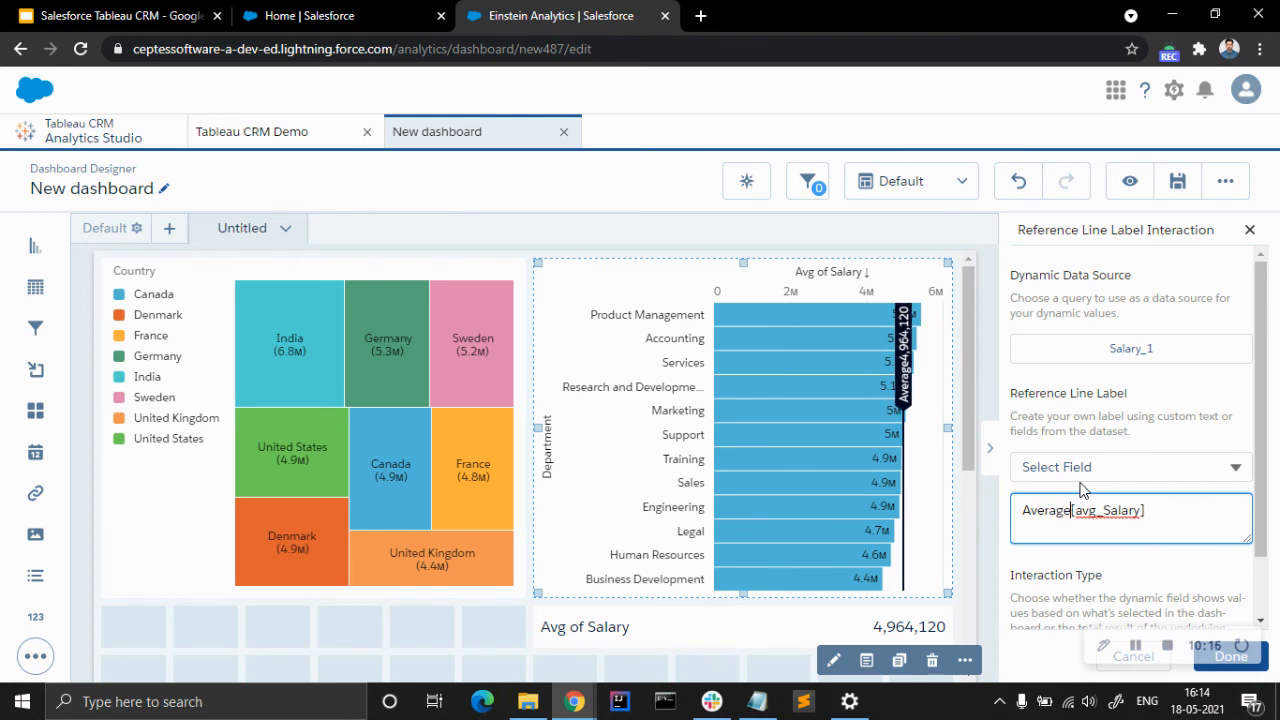
{"action": "type", "text": " Salaryu"}
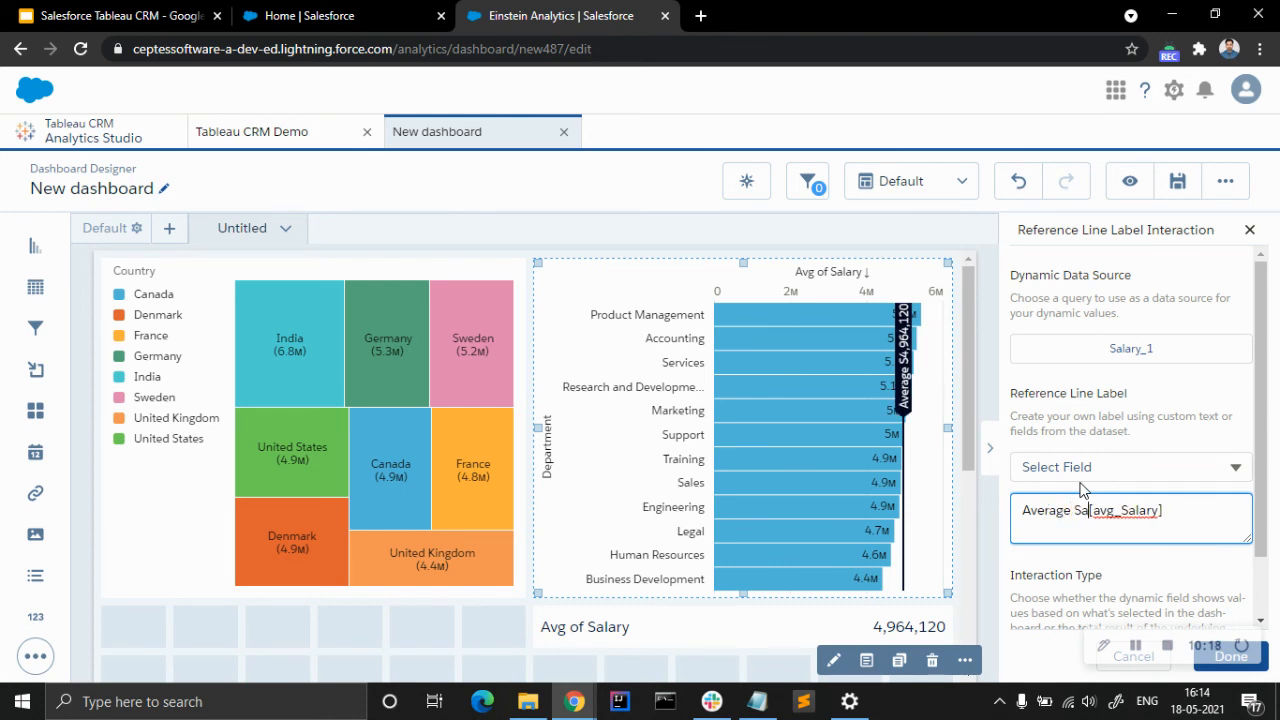
{"action": "key", "text": "BackSpace"}
{"action": "type", "text": ":"}
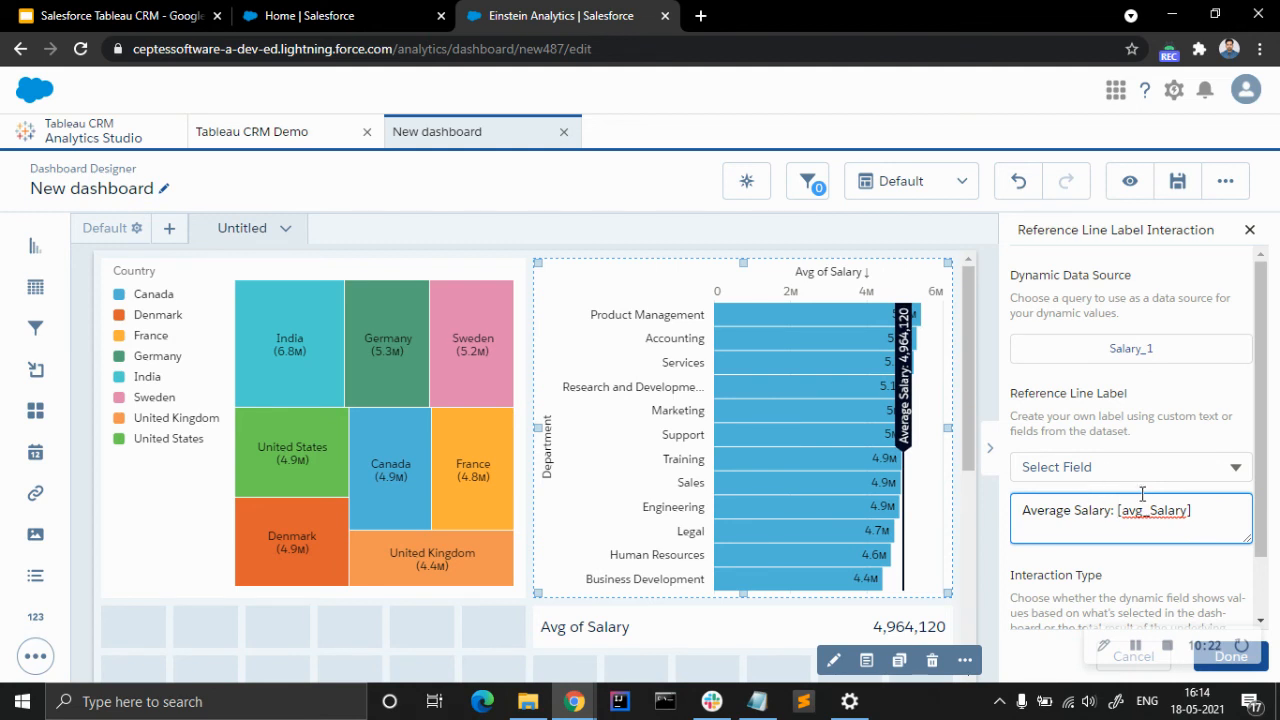
{"action": "scroll", "coordinate": [1190, 502], "scroll_direction": "down", "scroll_amount": 1}
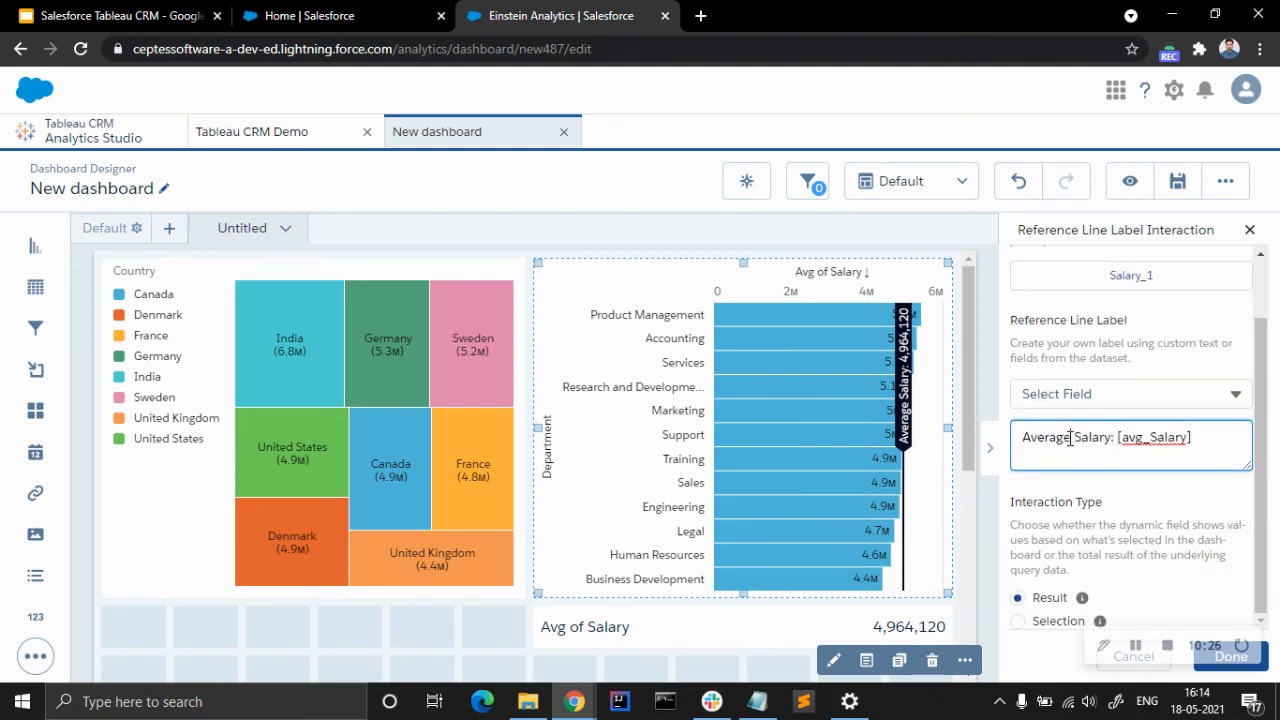
Shorten the reference line's label prefix to "Avg Salary:"
{"action": "key", "text": "BackSpace"}
{"action": "key", "text": "BackSpace"}
{"action": "key", "text": "BackSpace"}
{"action": "key", "text": "BackSpace"}
{"action": "key", "text": "BackSpace"}
{"action": "type", "text": "g"}
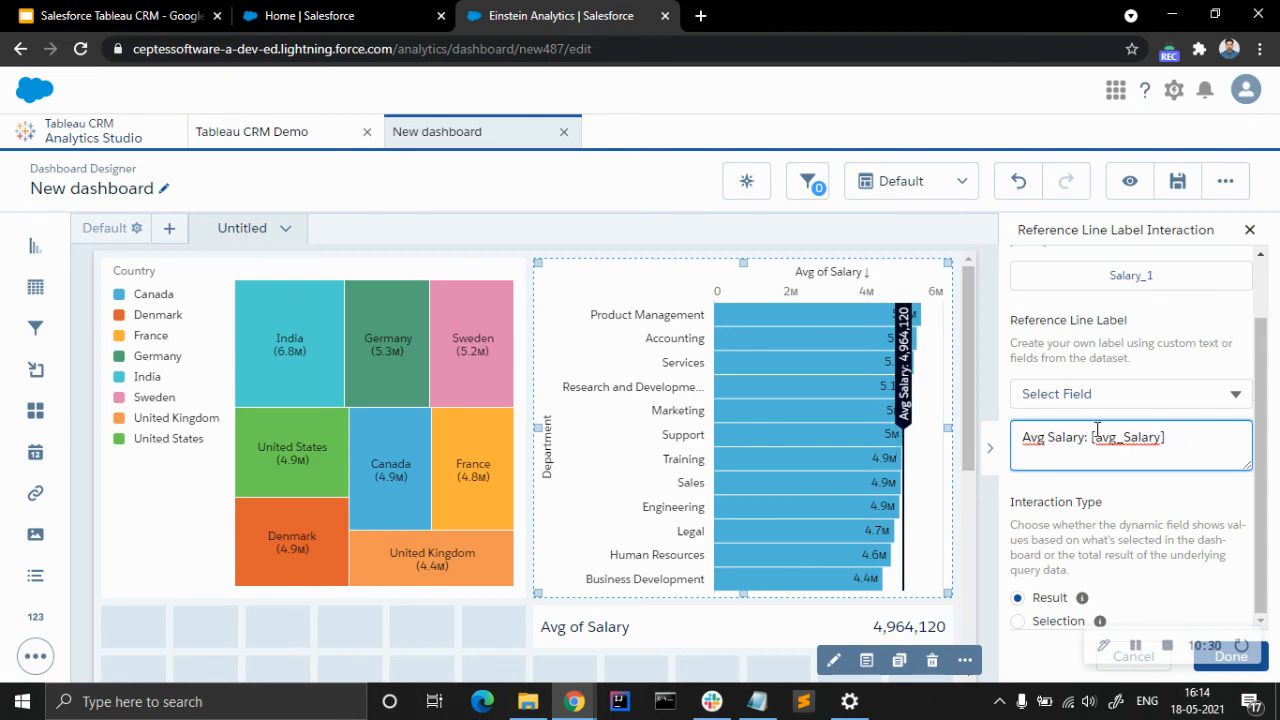
Remove the text prefix from the reference line's label, keeping only [avg_Salary], and apply the label settings
{"action": "key", "text": "BackSpace"}
{"action": "key", "text": "BackSpace"}
{"action": "key", "text": "BackSpace"}
{"action": "key", "text": "BackSpace"}
{"action": "key", "text": "BackSpace"}
{"action": "key", "text": "BackSpace"}
{"action": "key", "text": "BackSpace"}
{"action": "key", "text": "BackSpace"}
{"action": "key", "text": "BackSpace"}
{"action": "key", "text": "BackSpace"}
{"action": "key", "text": "BackSpace"}
{"action": "key", "text": "BackSpace"}
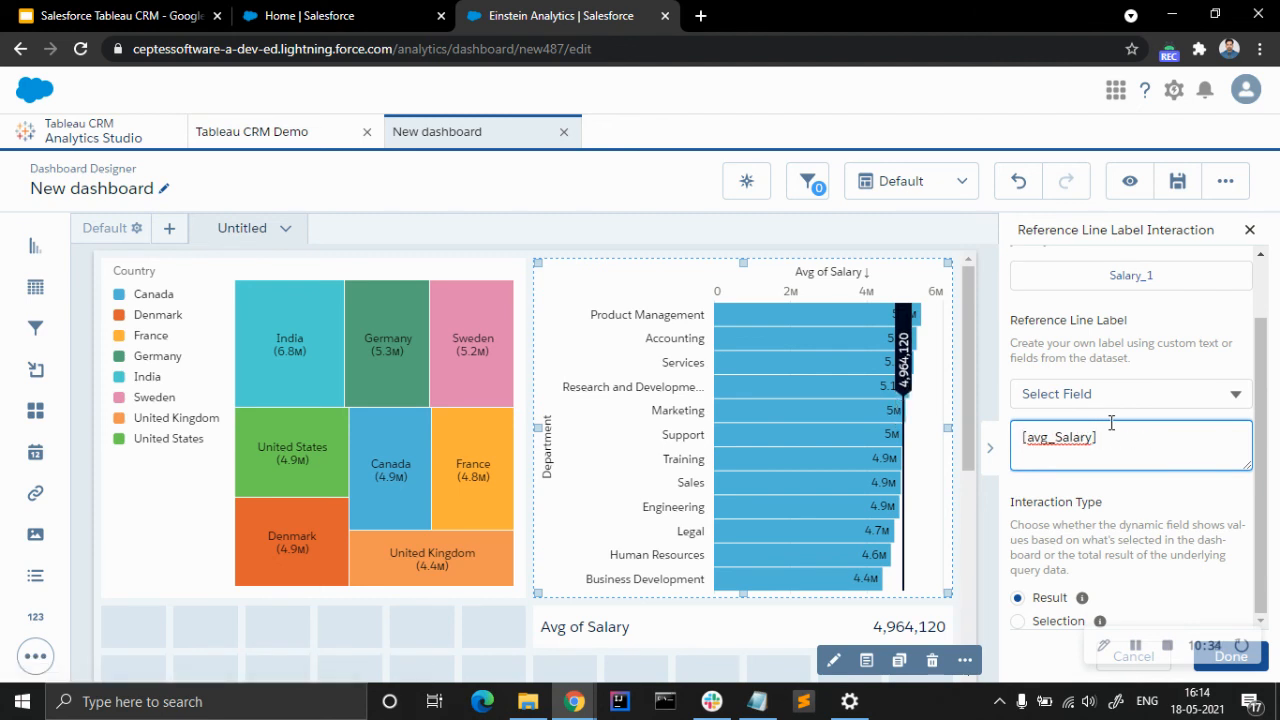
{"action": "left_click", "coordinate": [1231, 656]}
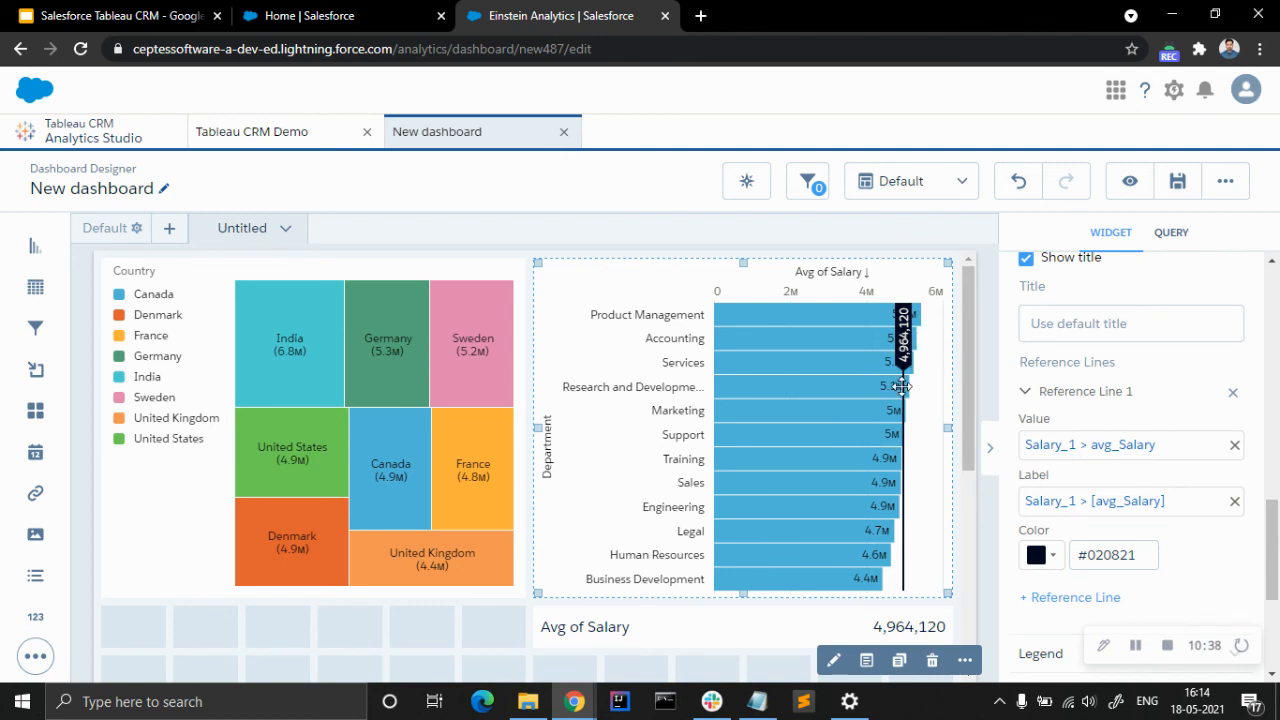
Check the bar chart's query properties and preview the dashboard
{"action": "scroll", "coordinate": [1155, 491], "scroll_direction": "down", "scroll_amount": 3}
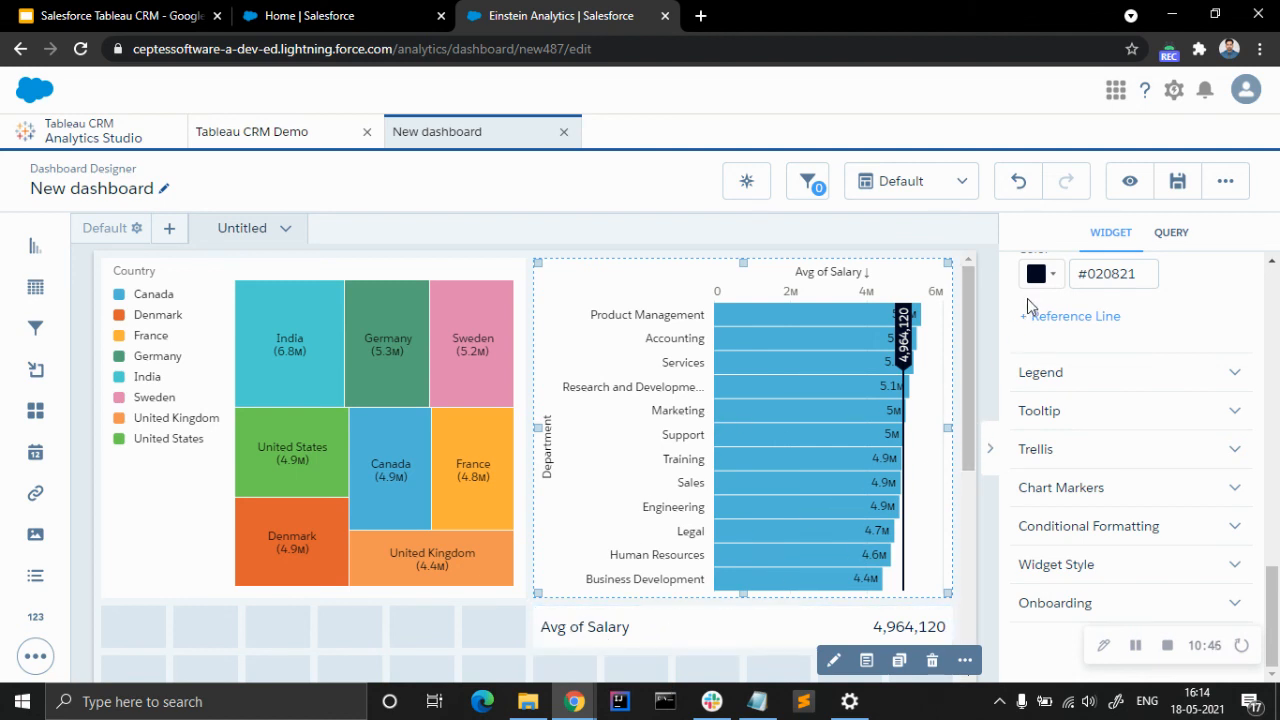
{"action": "left_click", "coordinate": [1172, 235]}
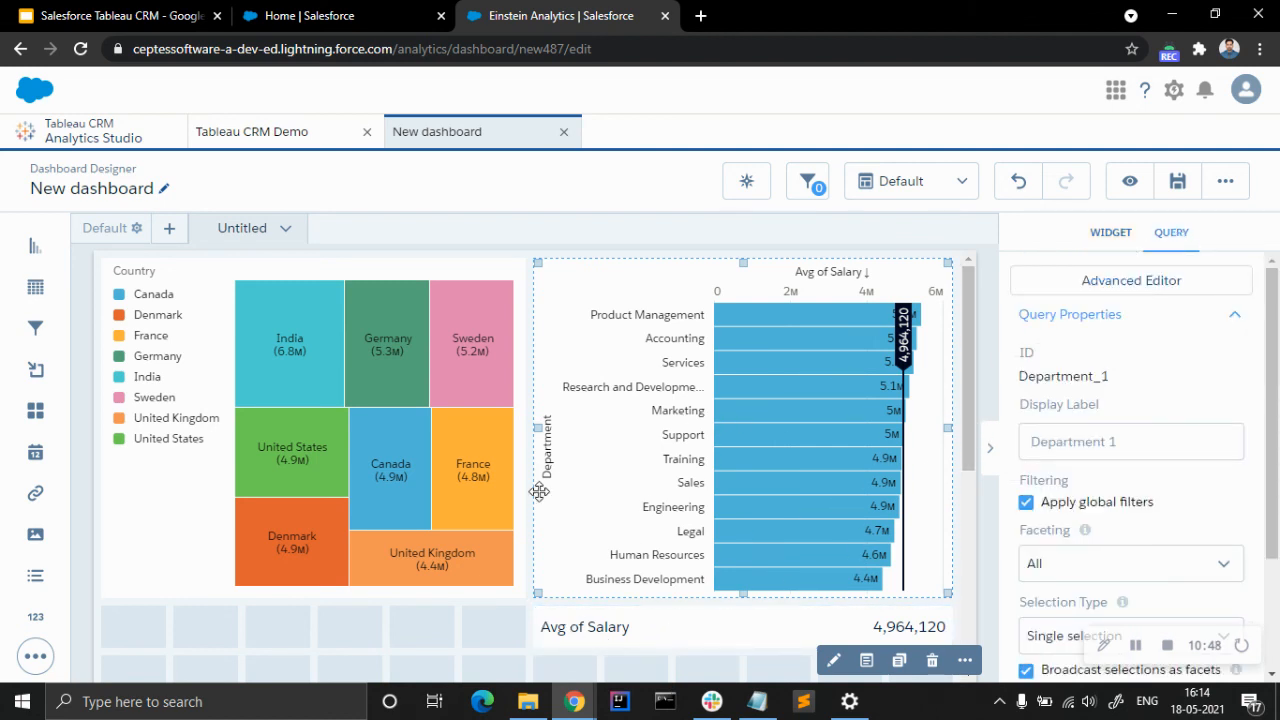
{"action": "left_click", "coordinate": [1143, 186]}
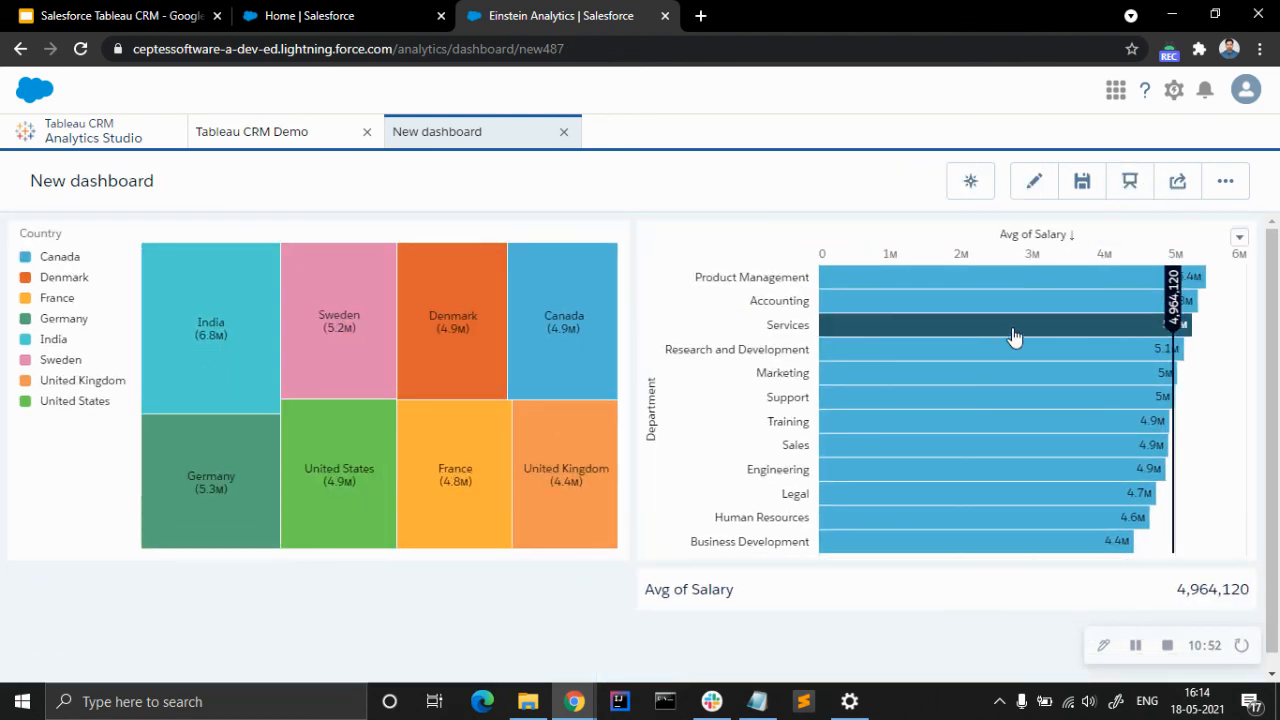
{"action": "mouse_move", "coordinate": [966, 341]}
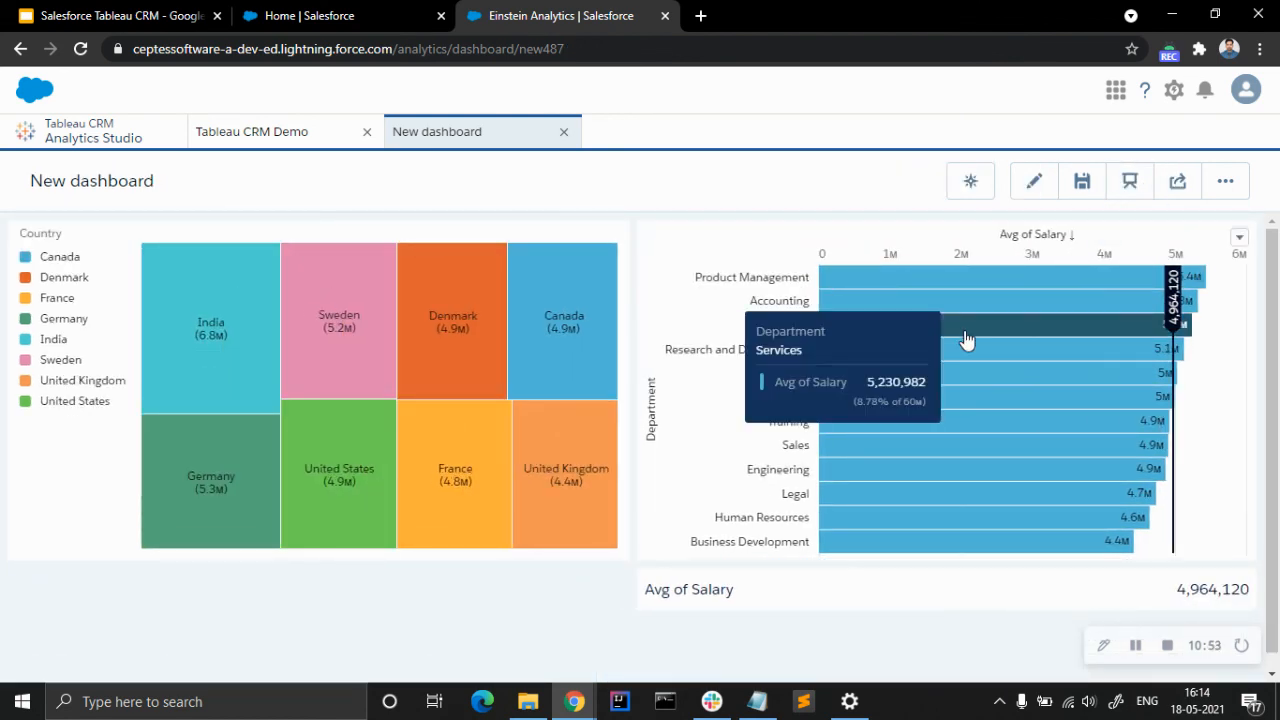
Filter the previewed dashboard through the treemap by Sweden, Denmark, France and Canada, one country at a time
{"action": "left_click", "coordinate": [366, 281]}
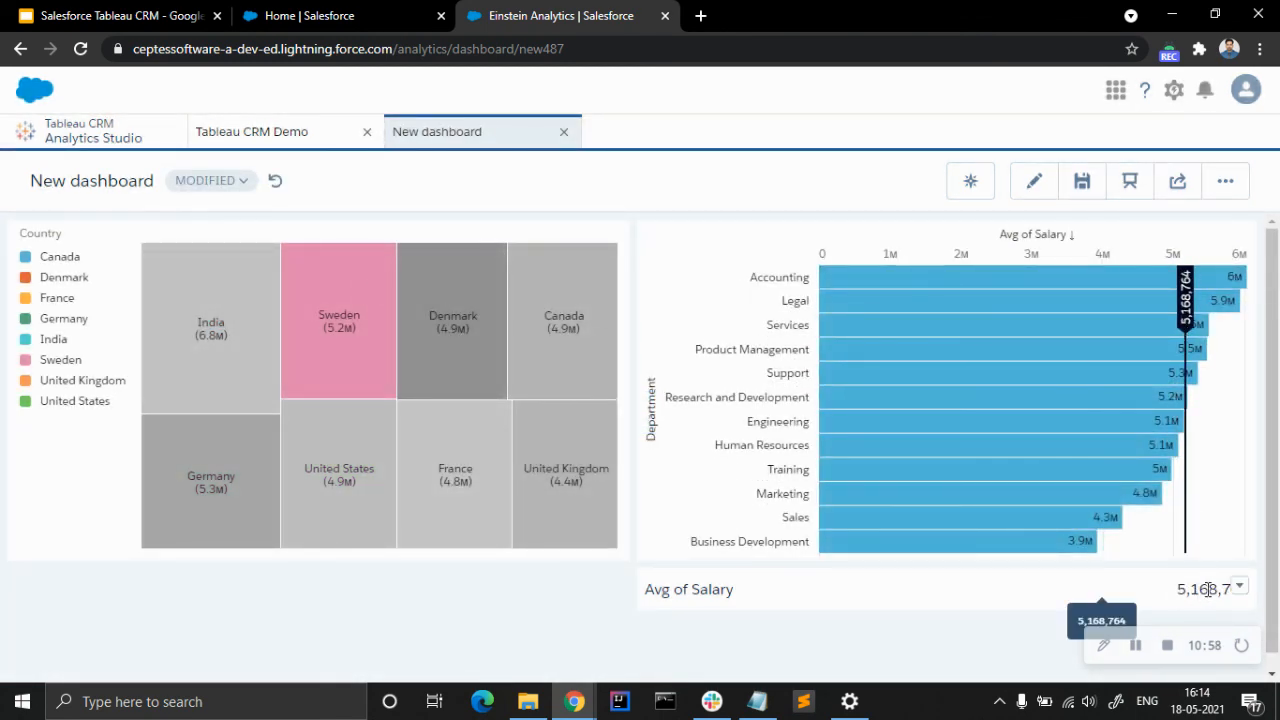
{"action": "left_click", "coordinate": [450, 352]}
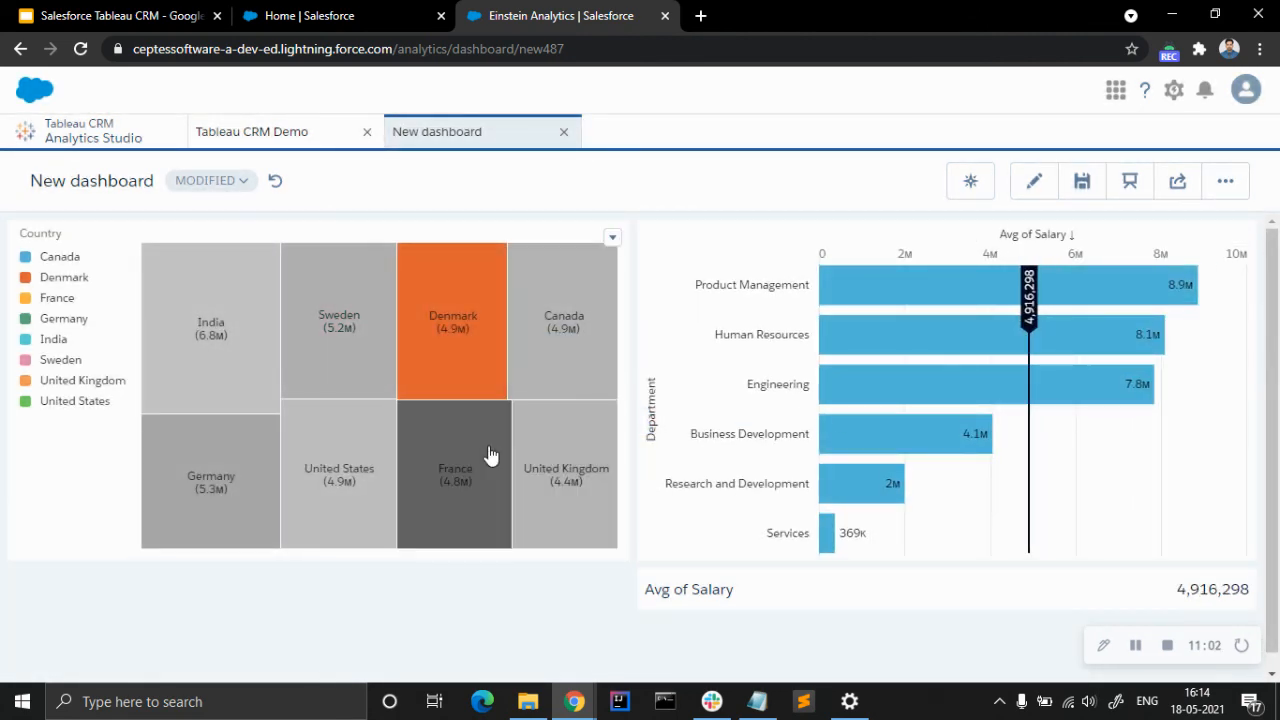
{"action": "left_click", "coordinate": [459, 463]}
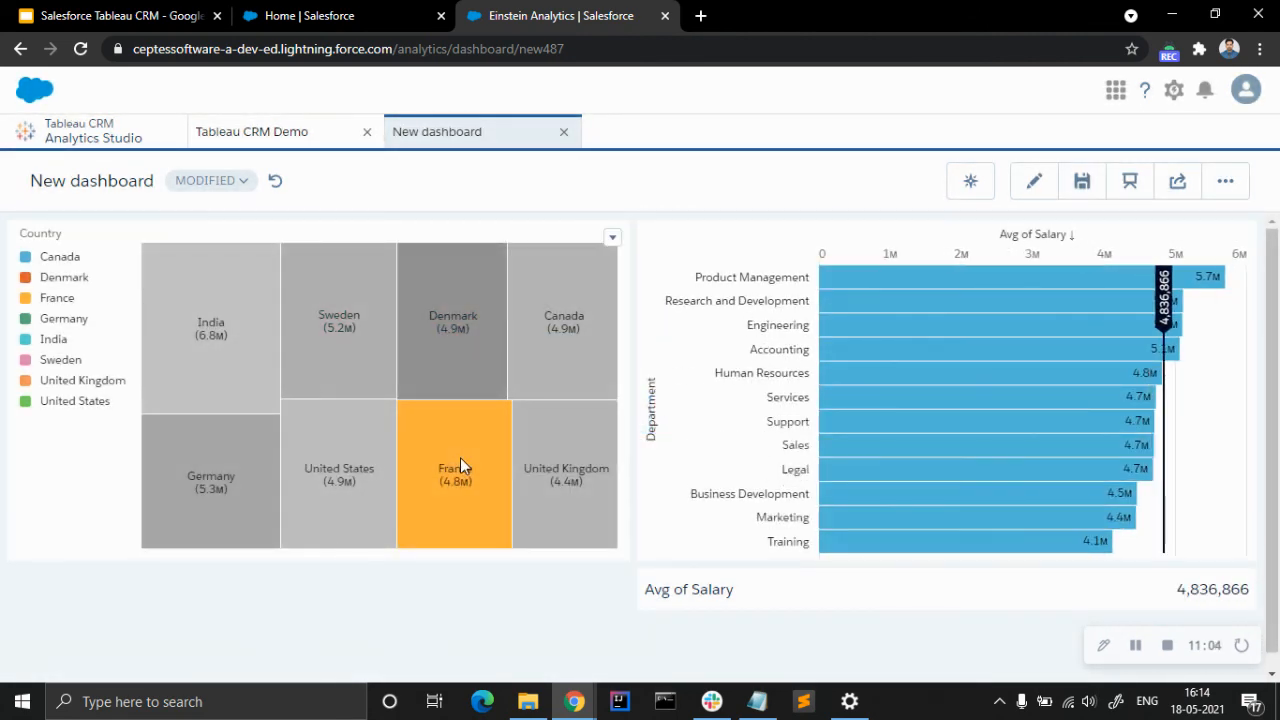
{"action": "left_click", "coordinate": [569, 354]}
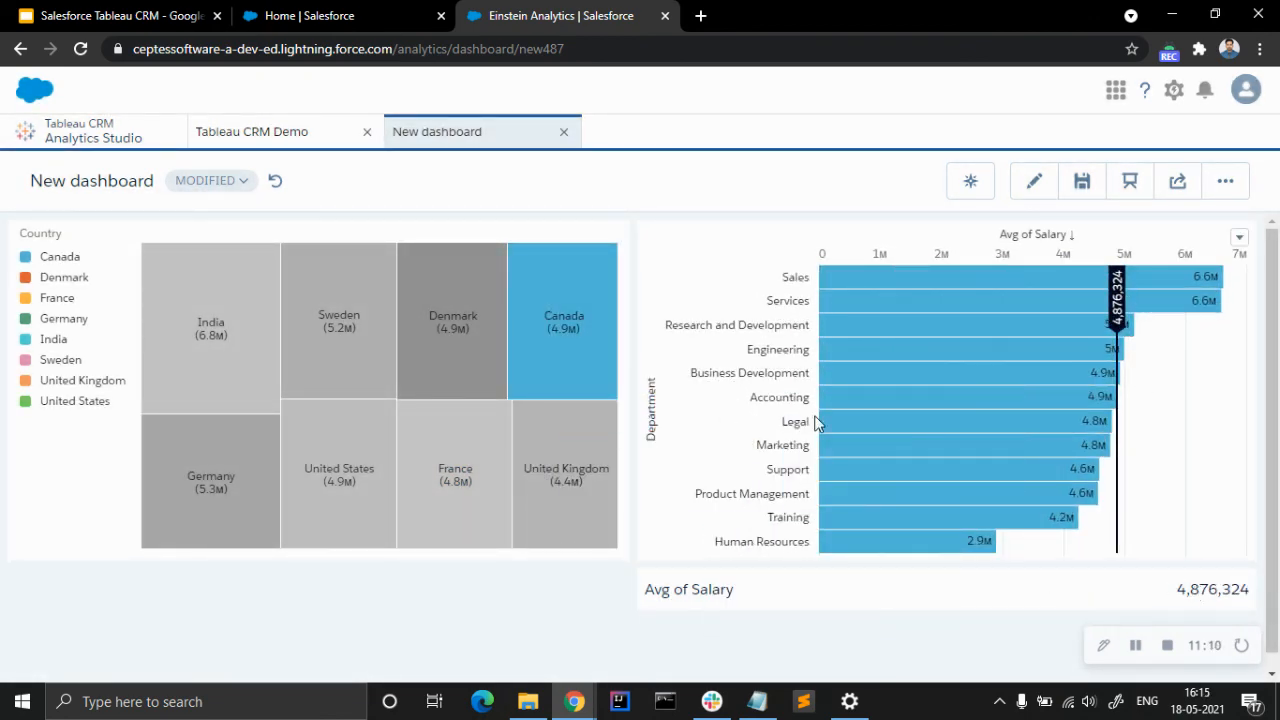
Filter the previewed dashboard through the treemap by United States, Germany and India, one at a time, and clear the country selection
{"action": "left_click", "coordinate": [403, 458]}
{"action": "left_click", "coordinate": [366, 470]}
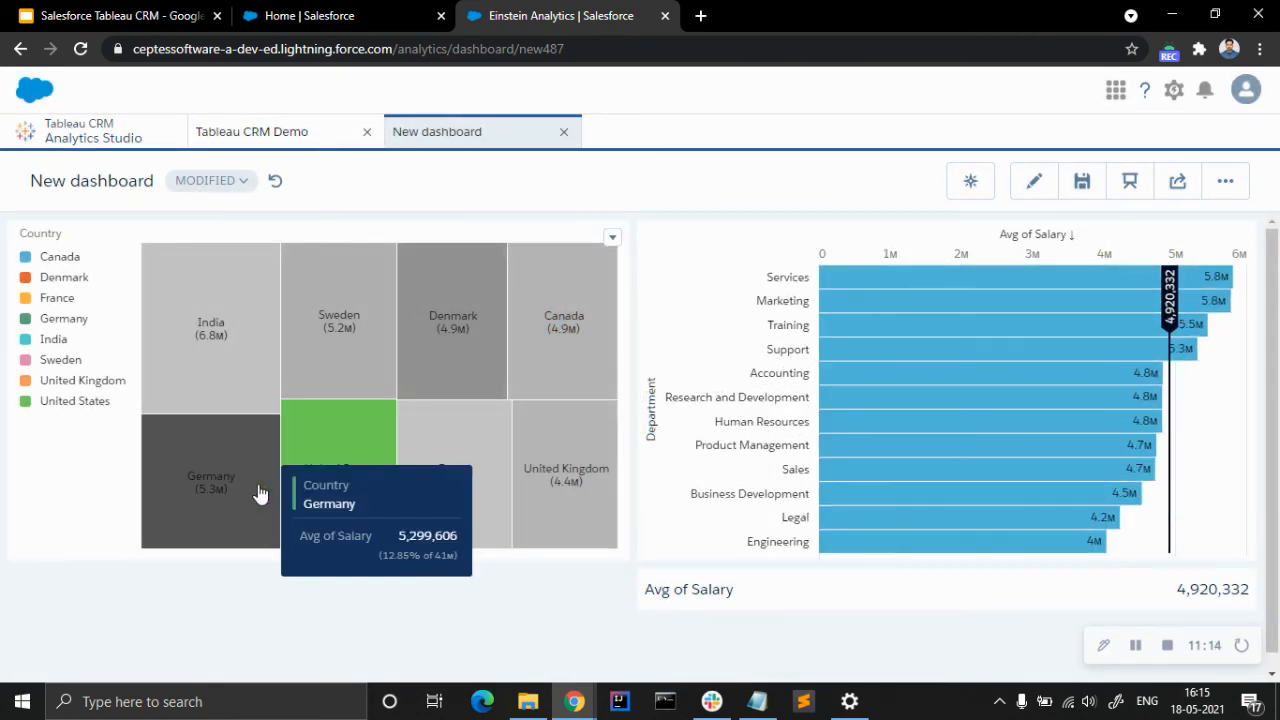
{"action": "left_click", "coordinate": [258, 491]}
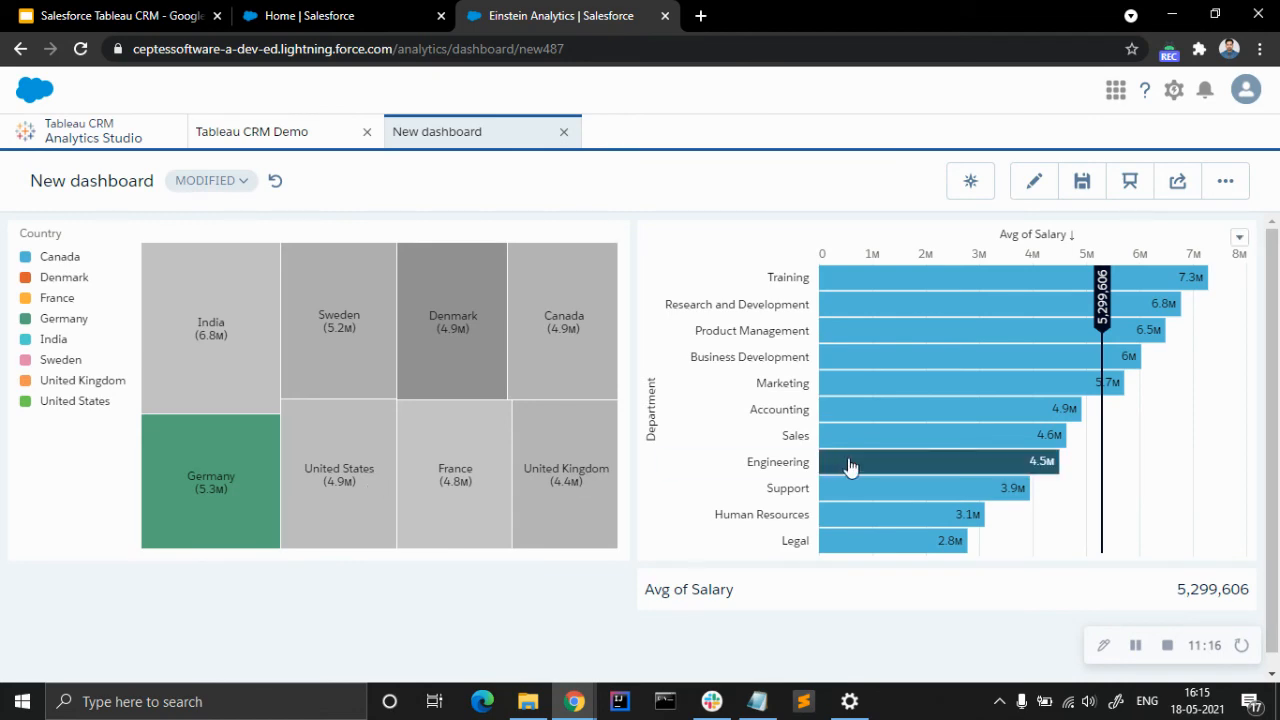
{"action": "left_click", "coordinate": [228, 373]}
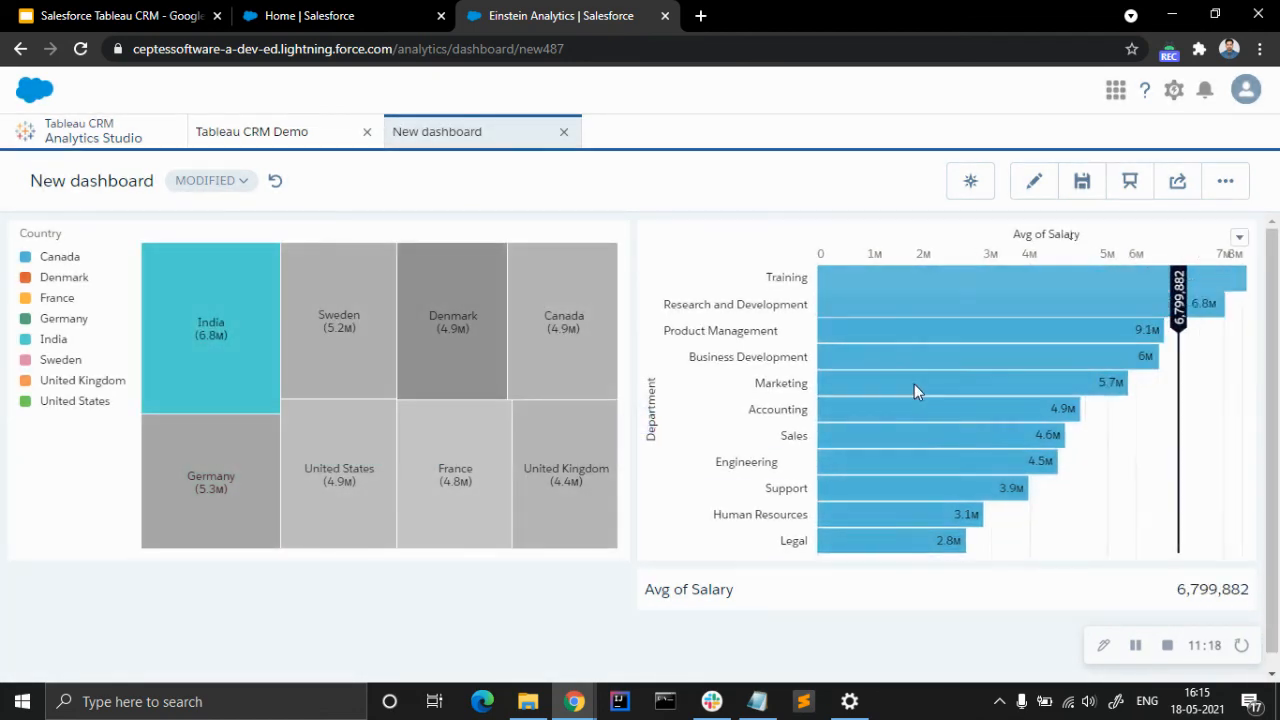
{"action": "mouse_move", "coordinate": [815, 345]}
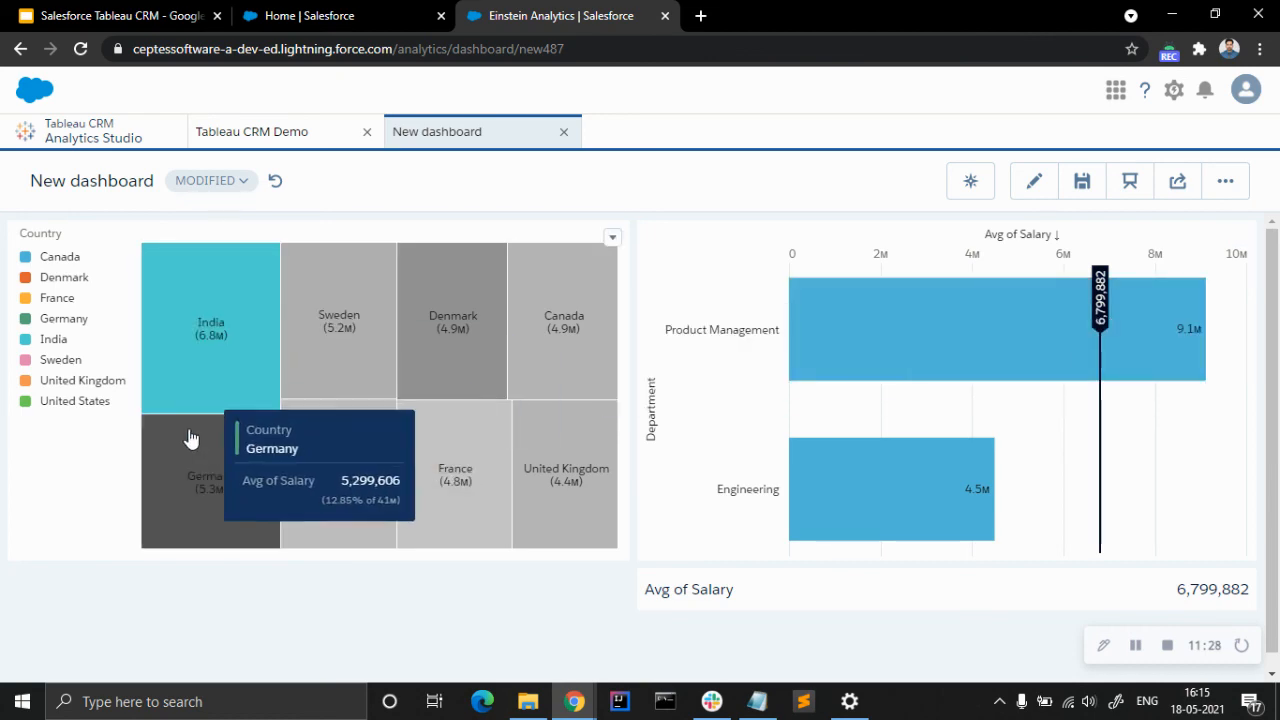
{"action": "left_click", "coordinate": [258, 357]}
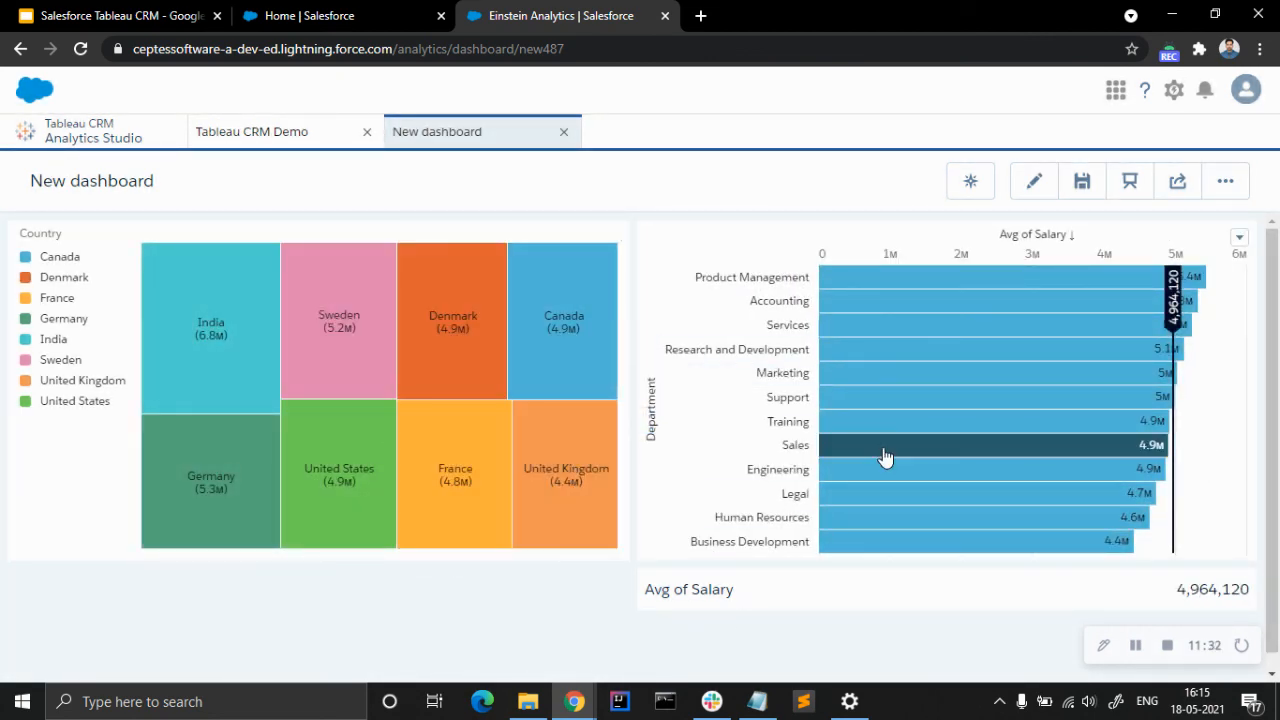
{"action": "mouse_move", "coordinate": [568, 349]}
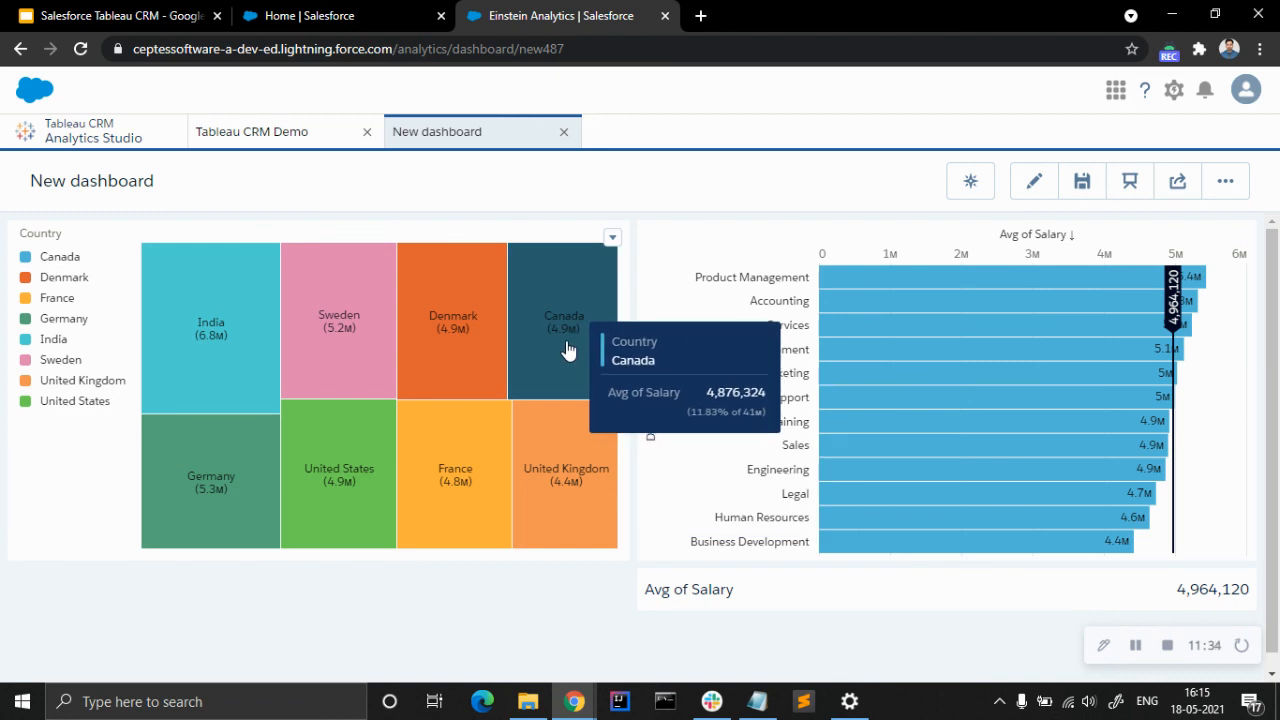